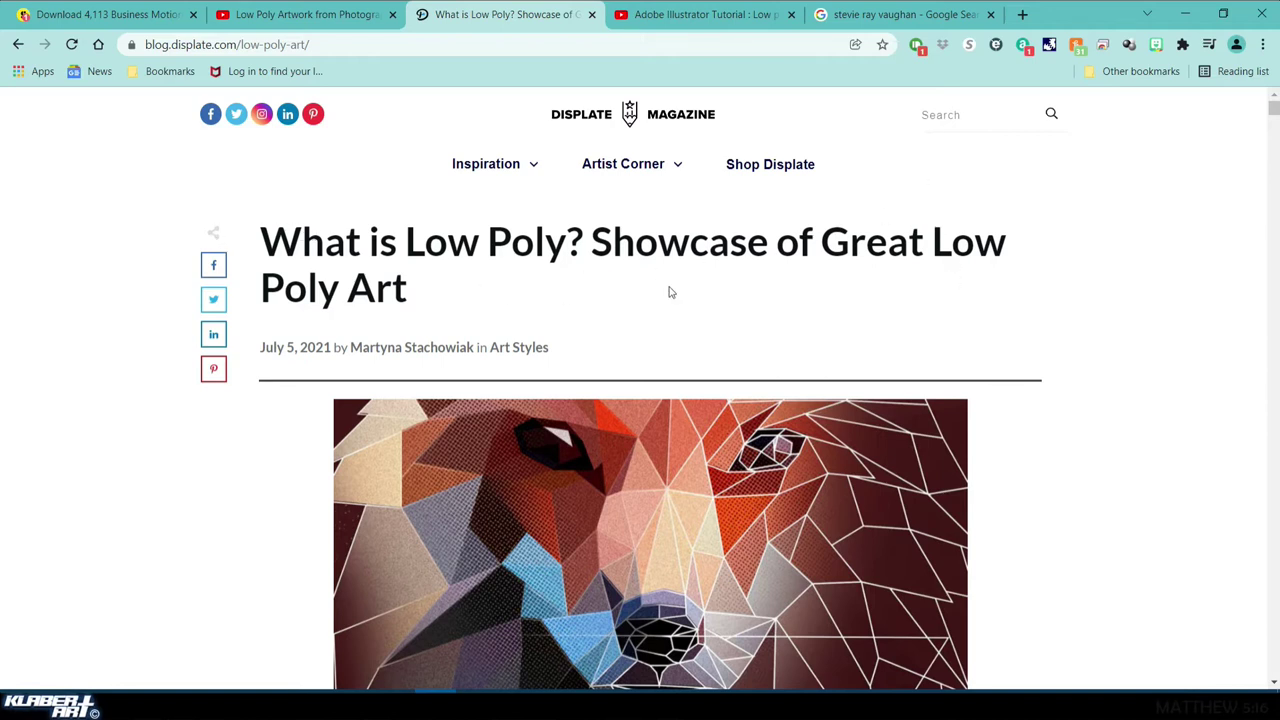
Draw a triangular Polygonal Lasso selection over the dark pink part of the low poly background
{"action": "scroll", "coordinate": [826, 324], "scroll_direction": "down", "scroll_amount": 5}
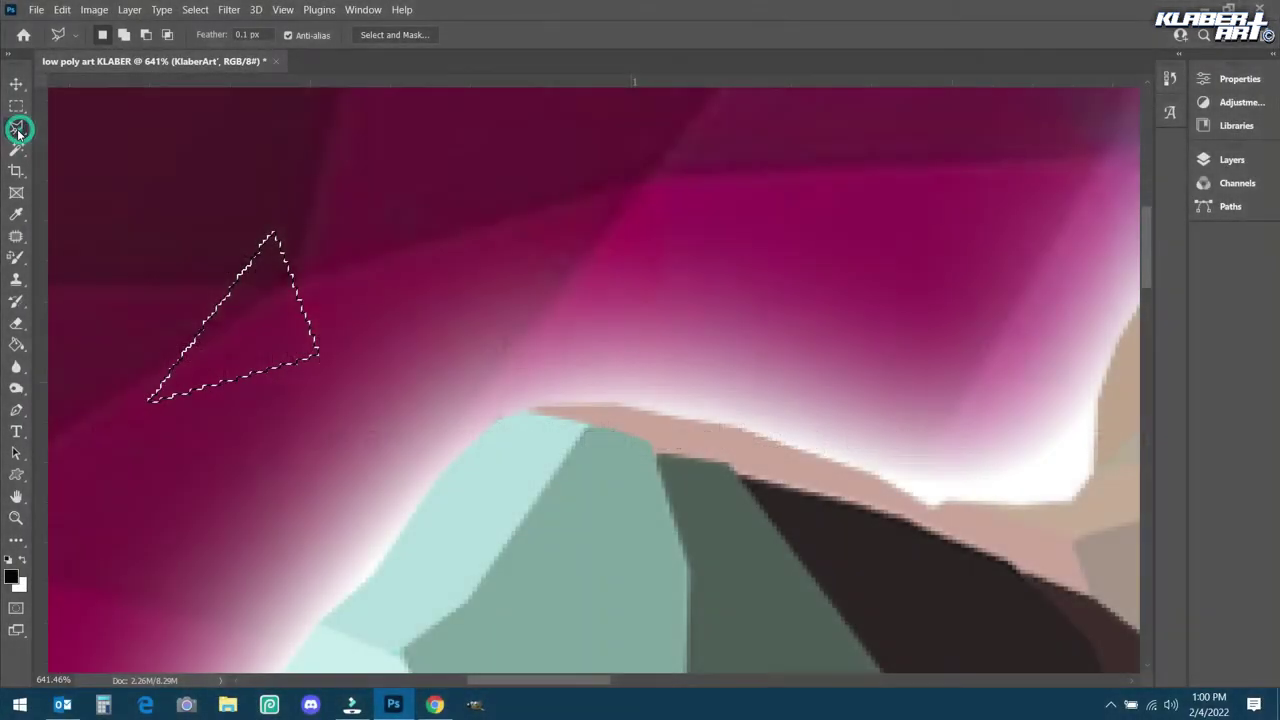
{"action": "right_click", "coordinate": [17, 126]}
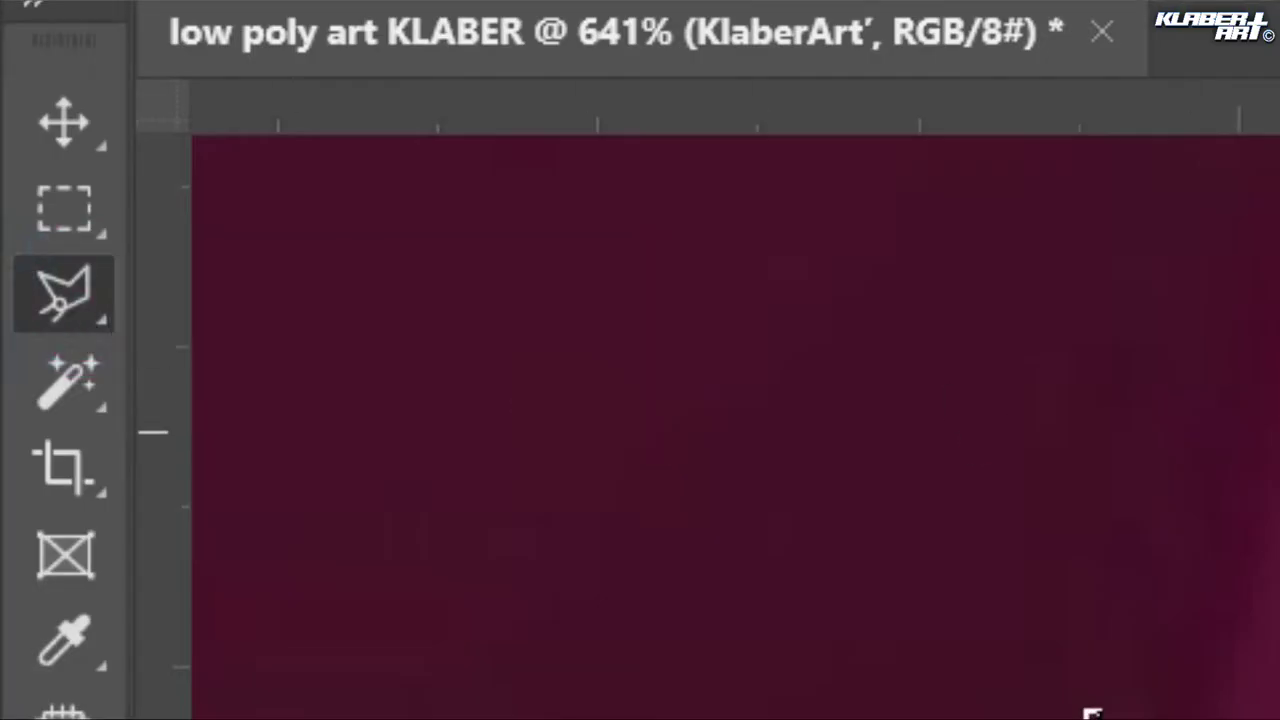
{"action": "left_click", "coordinate": [1098, 508]}
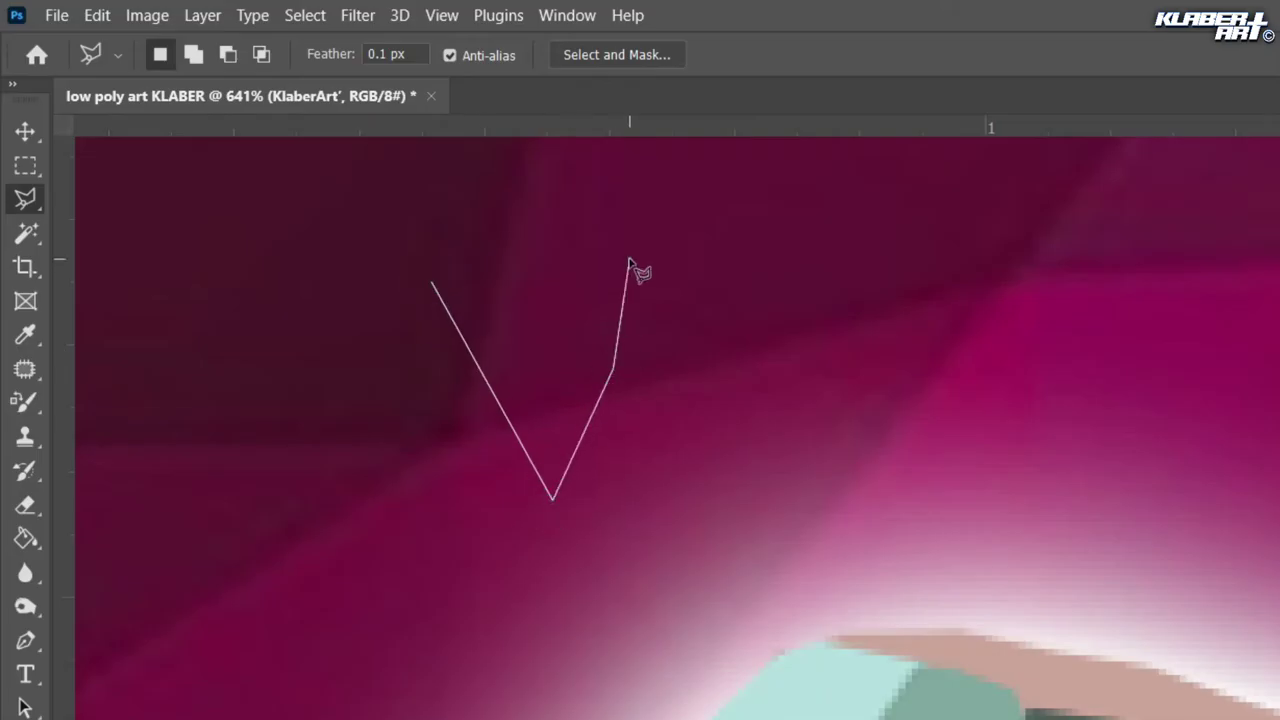
{"action": "left_click", "coordinate": [386, 706]}
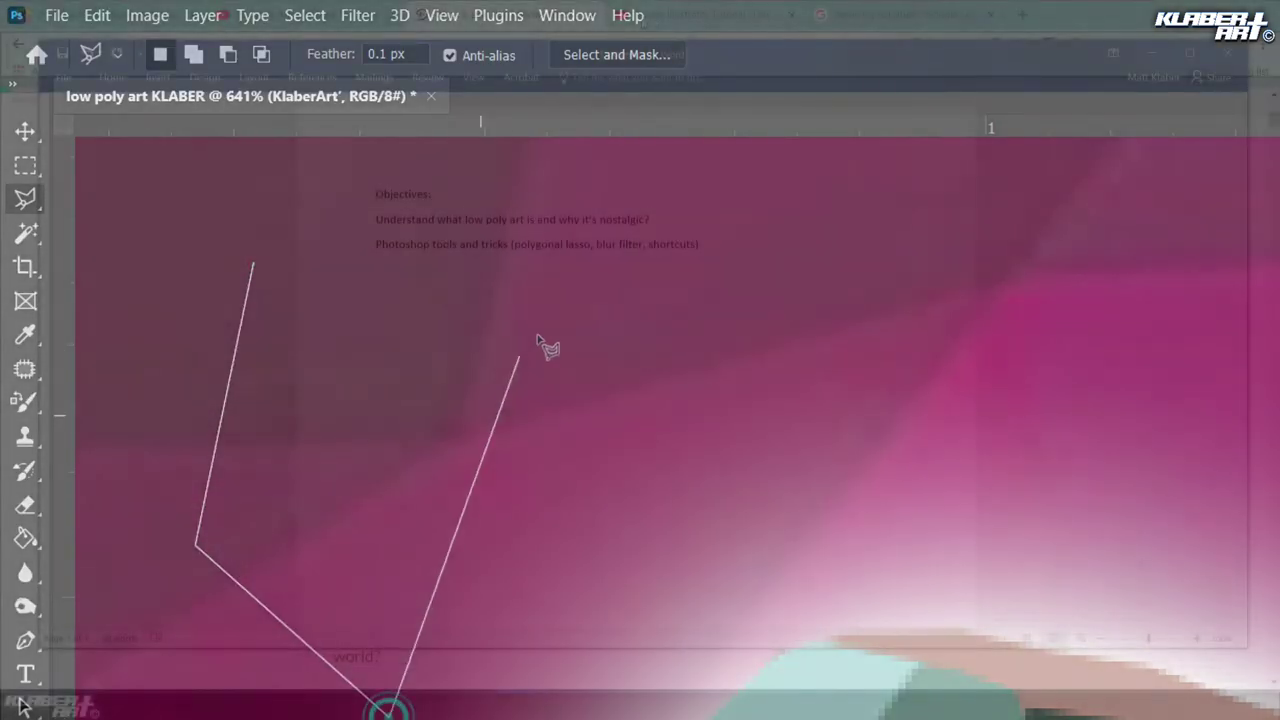
{"action": "double_click", "coordinate": [534, 334]}
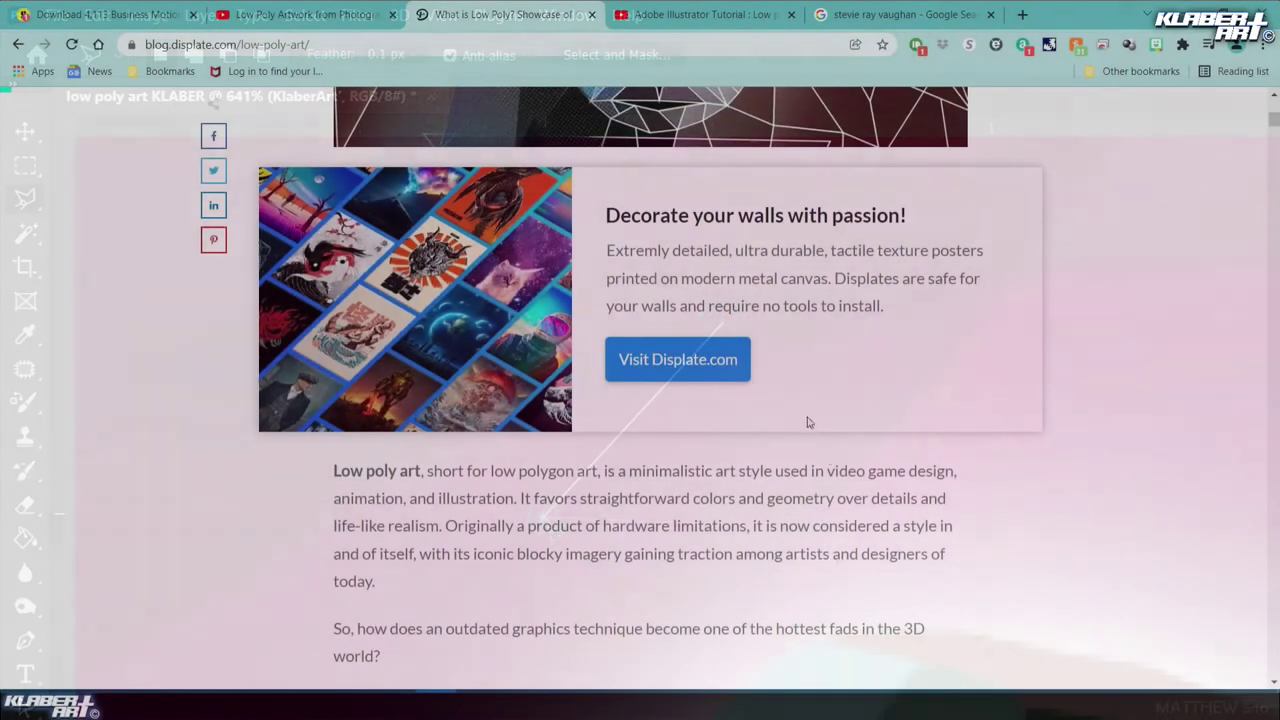
{"action": "scroll", "coordinate": [808, 422], "scroll_direction": "down", "scroll_amount": 4}
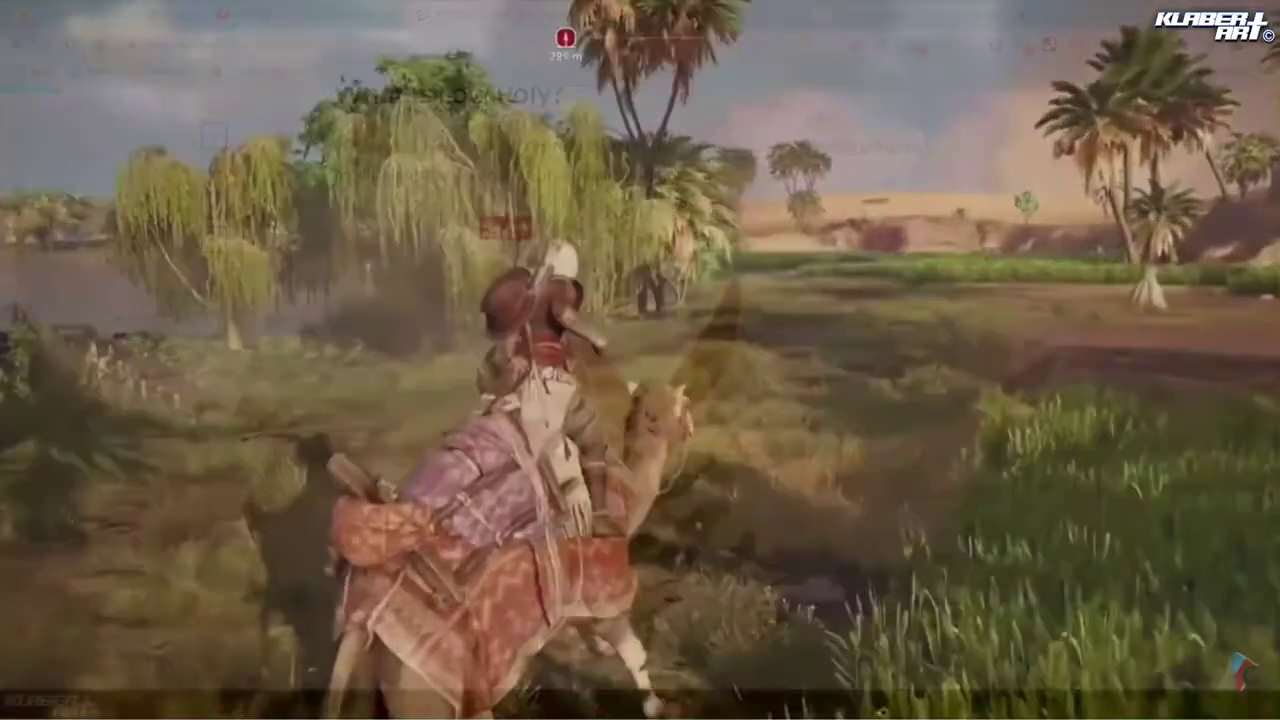
{"action": "scroll", "coordinate": [782, 380], "scroll_direction": "down", "scroll_amount": 8}
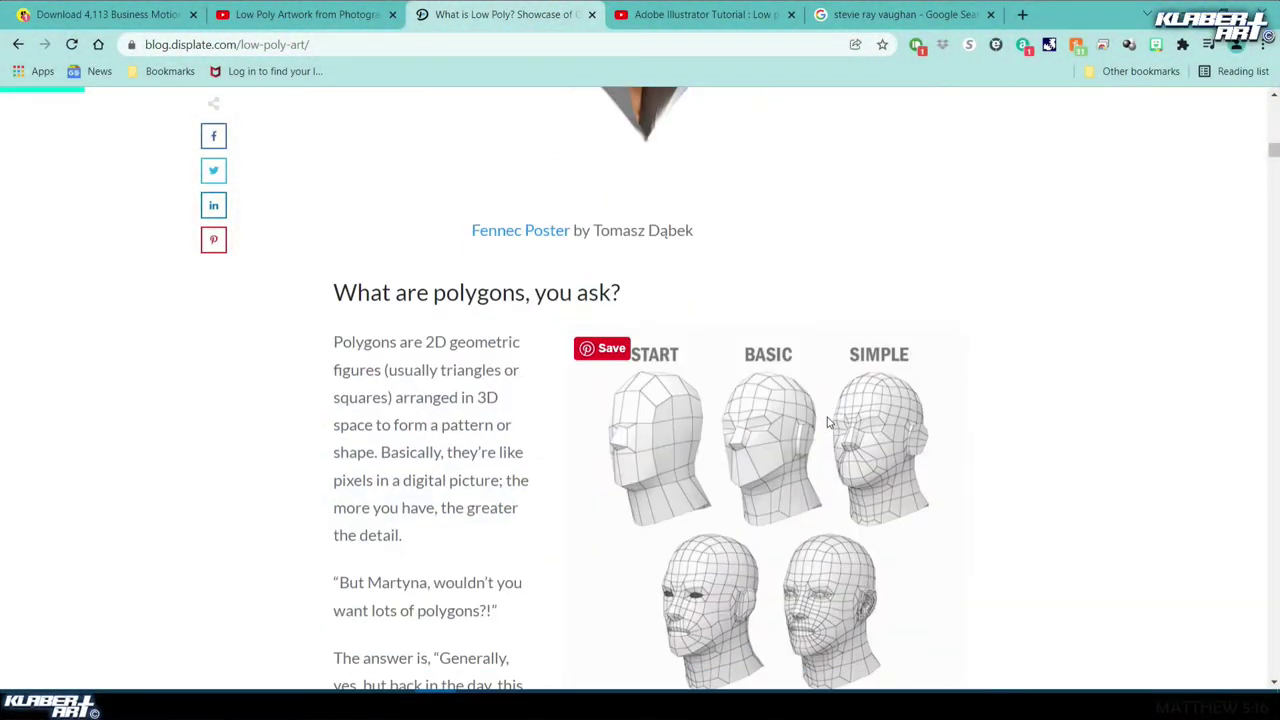
{"action": "scroll", "coordinate": [828, 422], "scroll_direction": "up", "scroll_amount": 3}
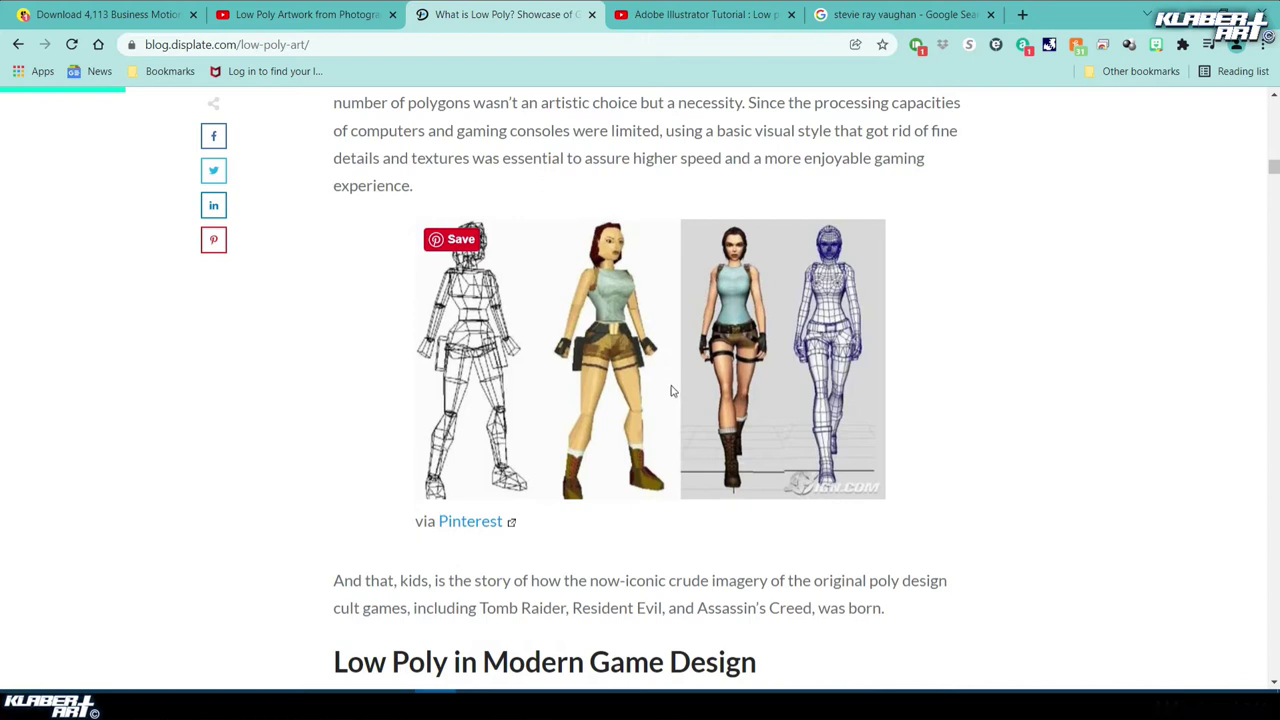
{"action": "scroll", "coordinate": [646, 410], "scroll_direction": "down", "scroll_amount": 3}
{"action": "scroll", "coordinate": [646, 410], "scroll_direction": "up", "scroll_amount": 3}
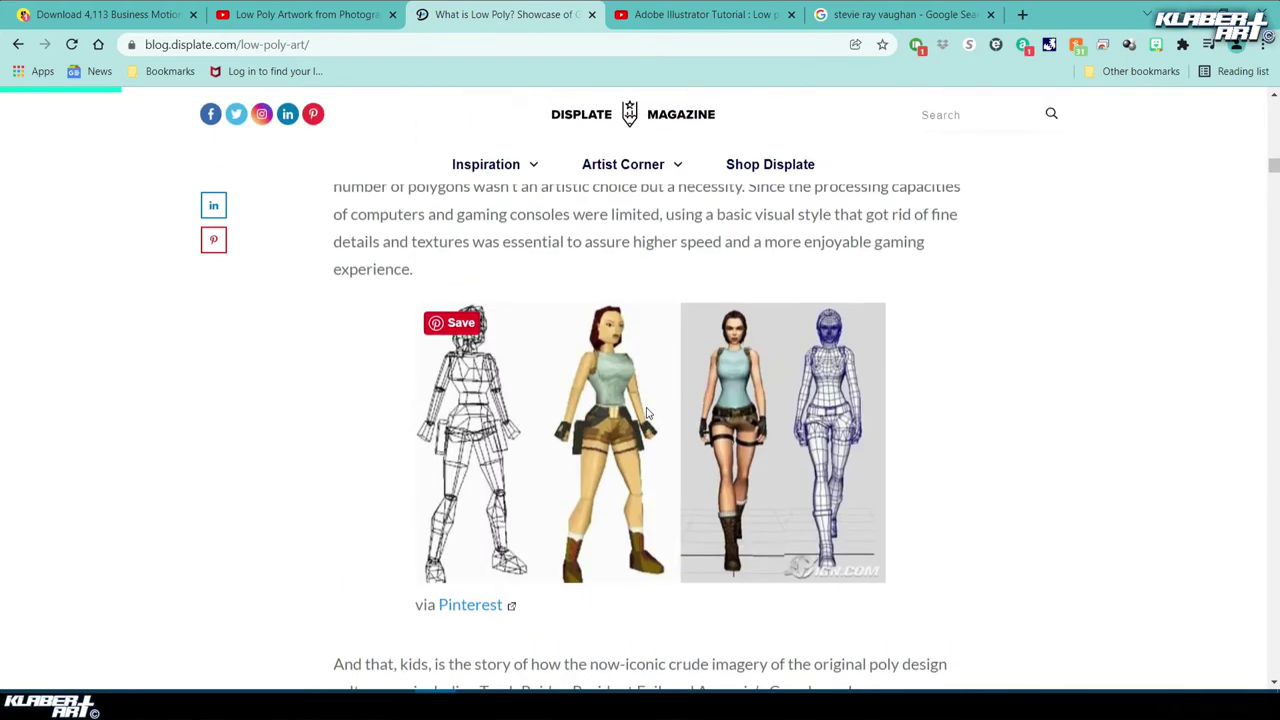
{"action": "scroll", "coordinate": [768, 383], "scroll_direction": "down", "scroll_amount": 10}
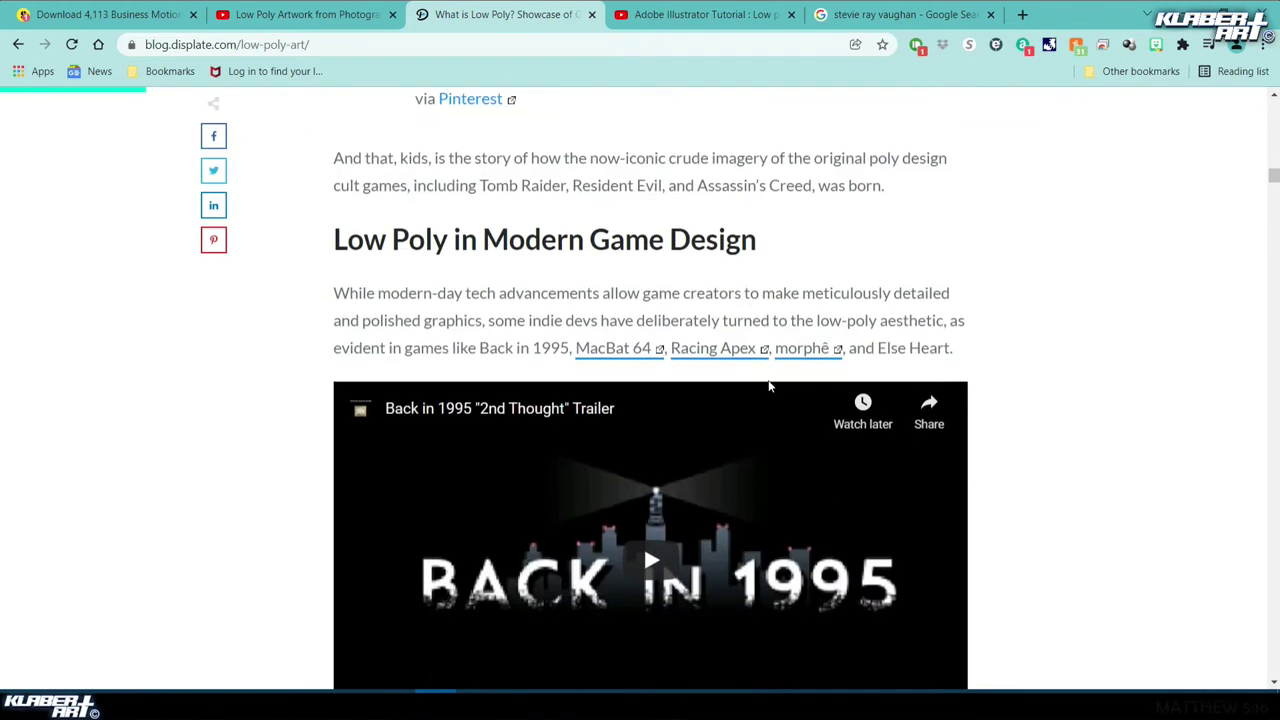
{"action": "scroll", "coordinate": [769, 386], "scroll_direction": "down", "scroll_amount": 4}
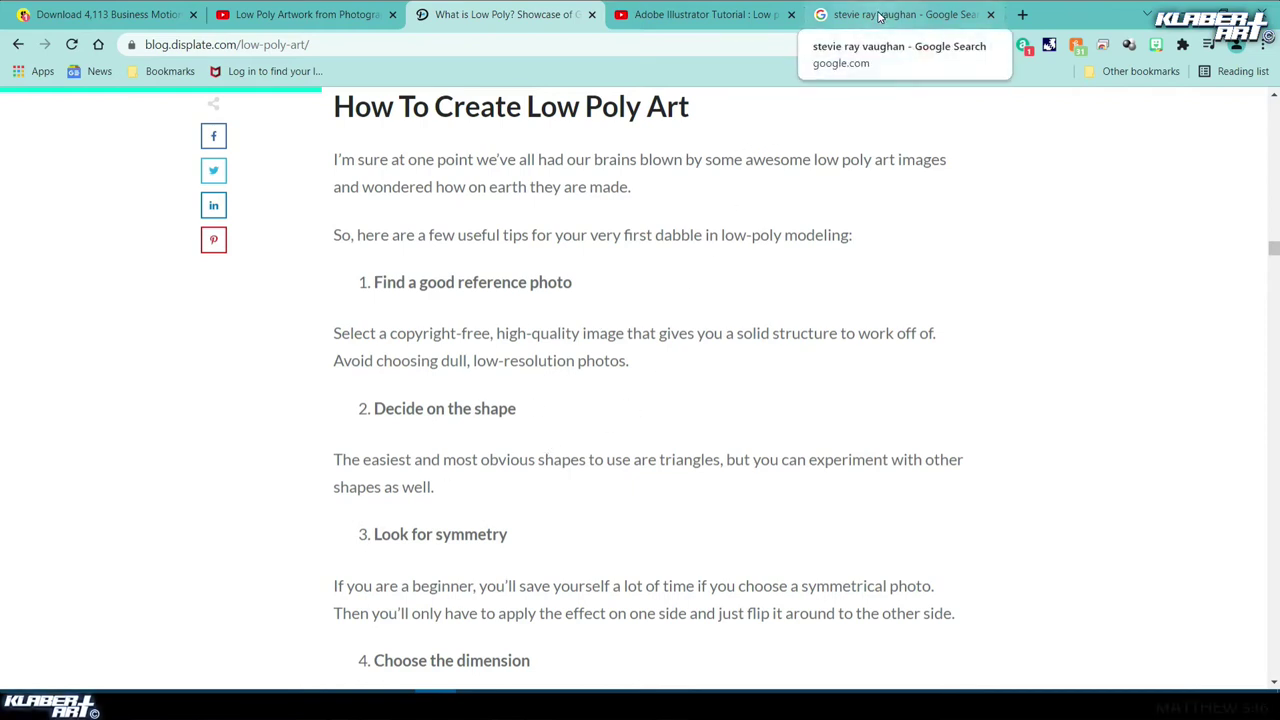
Filter the guitarist image search results to Large size
{"action": "left_click", "coordinate": [879, 16]}
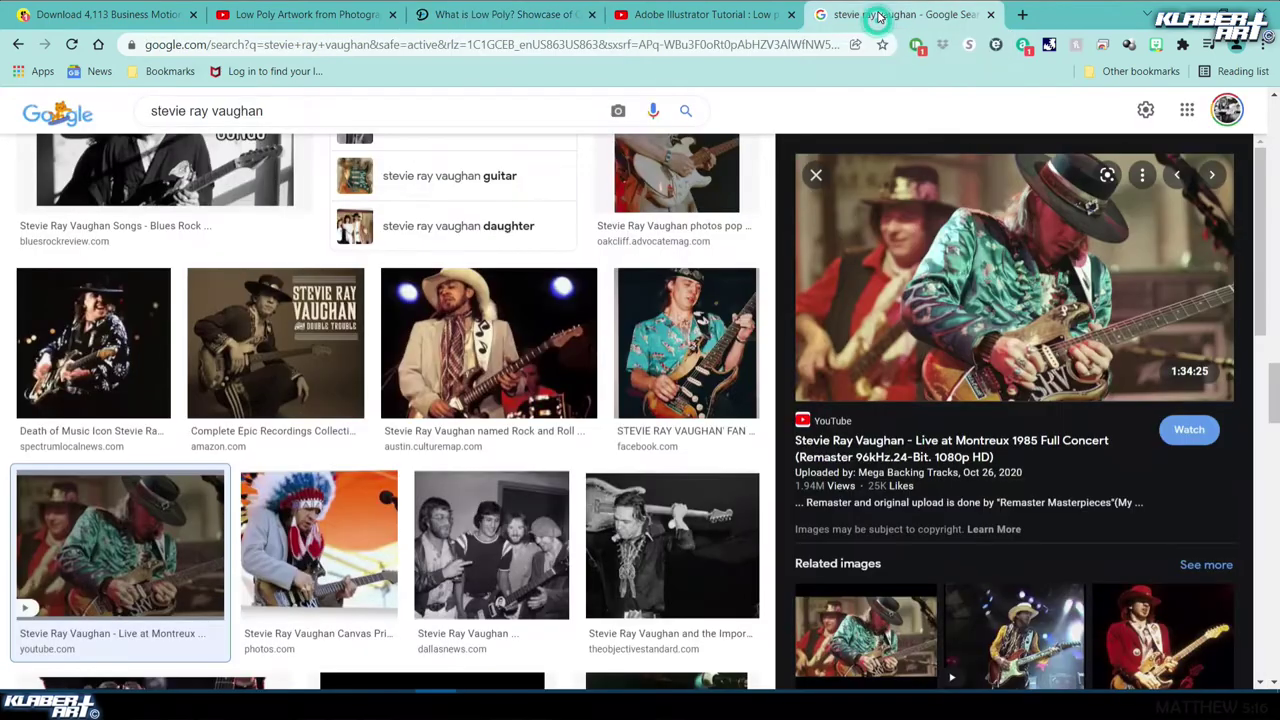
{"action": "scroll", "coordinate": [372, 190], "scroll_direction": "down", "scroll_amount": 10}
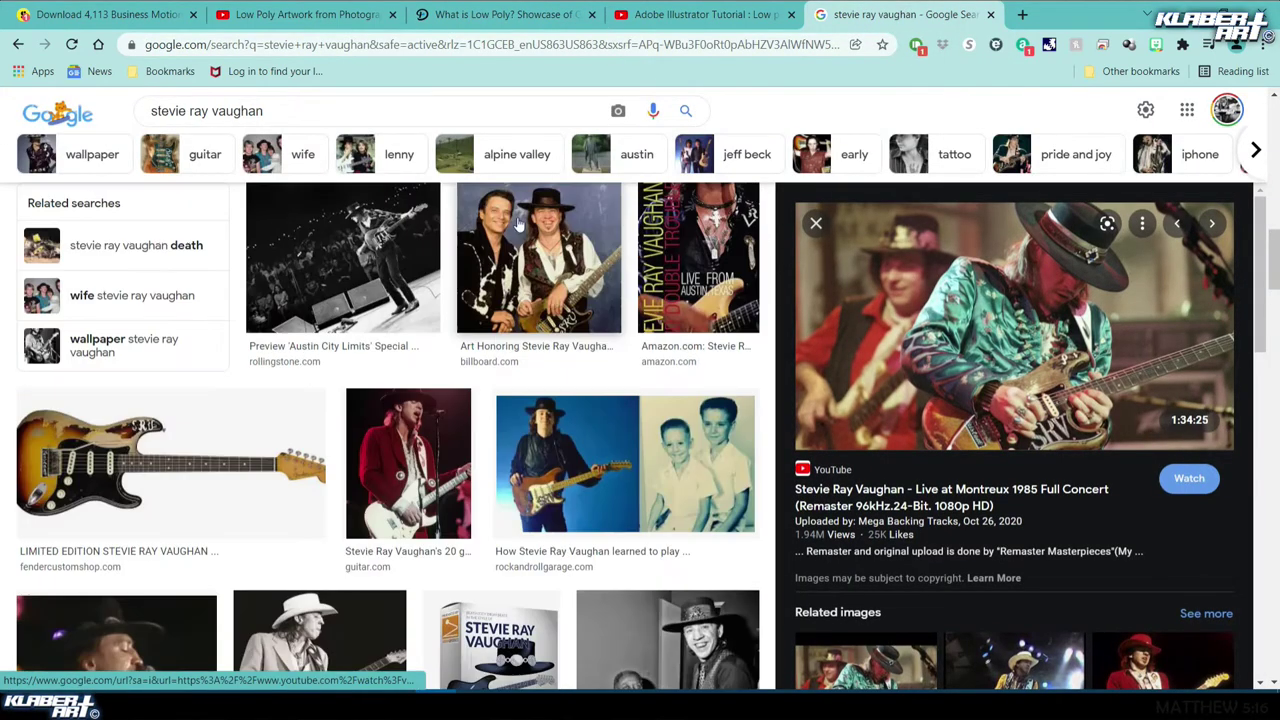
{"action": "scroll", "coordinate": [372, 190], "scroll_direction": "up", "scroll_amount": 3}
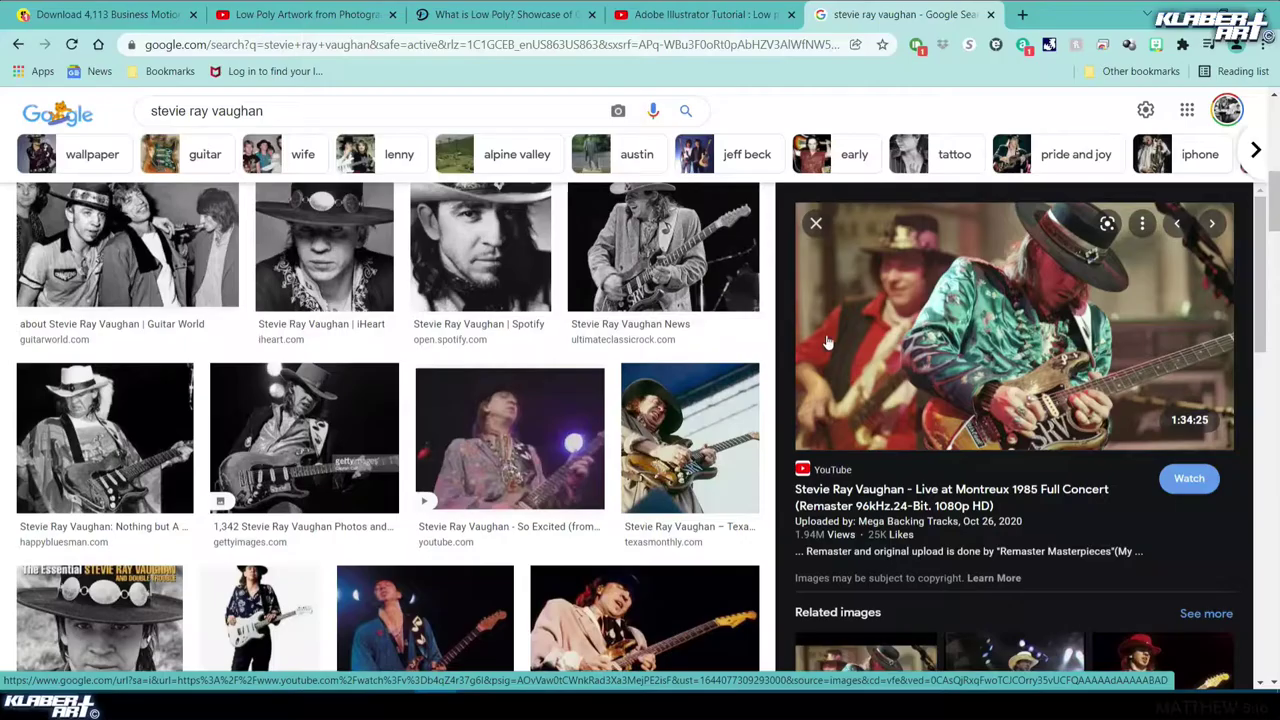
{"action": "scroll", "coordinate": [448, 157], "scroll_direction": "up", "scroll_amount": 8}
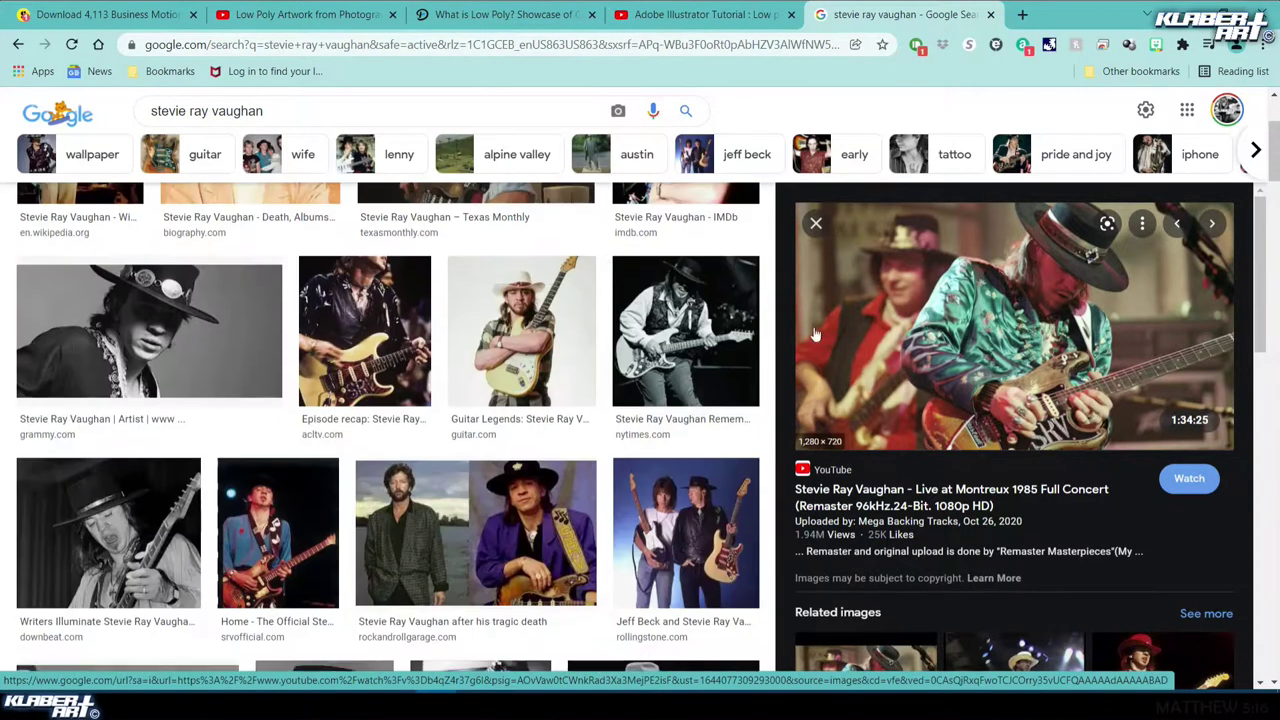
{"action": "scroll", "coordinate": [448, 157], "scroll_direction": "up", "scroll_amount": 2}
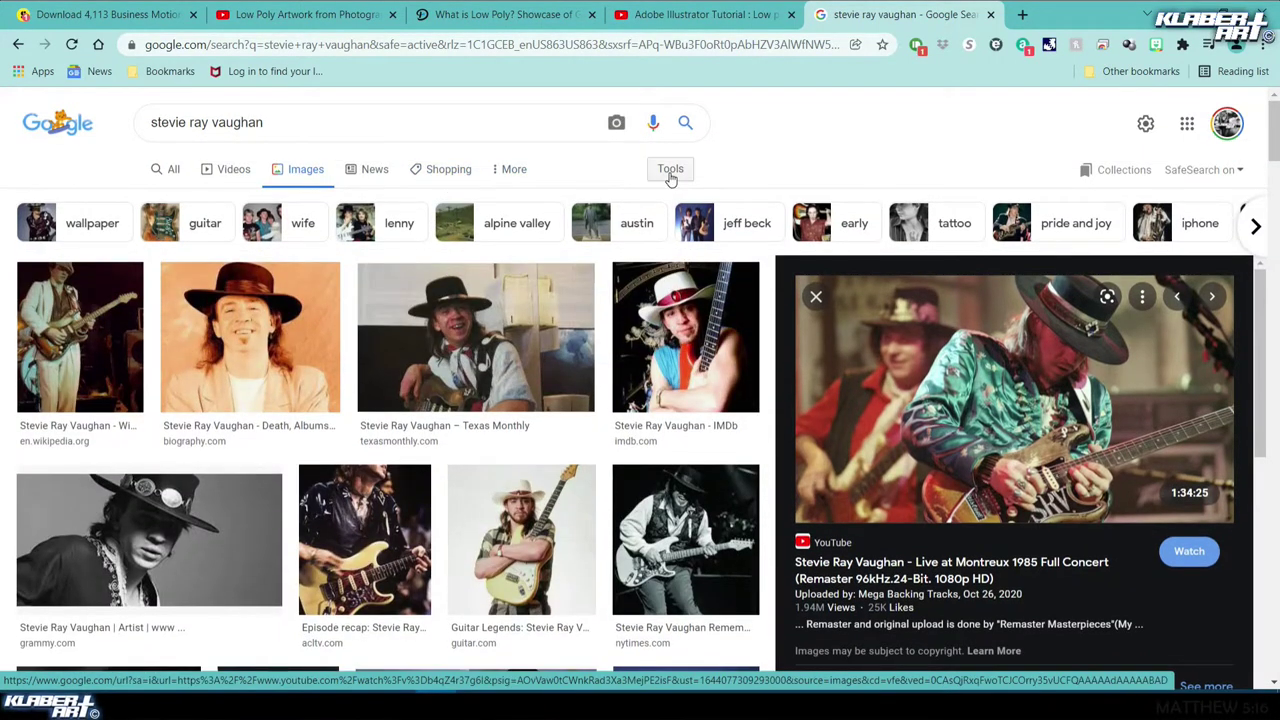
{"action": "left_click", "coordinate": [670, 172]}
{"action": "left_click", "coordinate": [148, 201]}
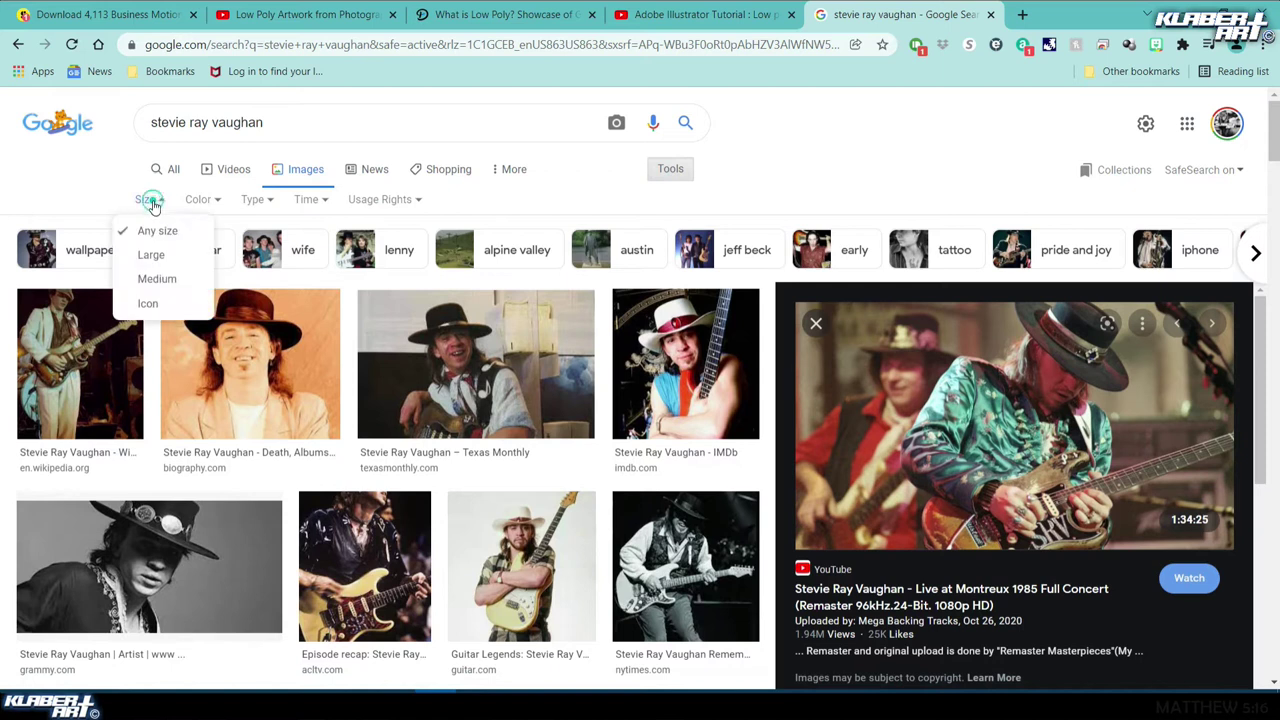
{"action": "left_click", "coordinate": [172, 260]}
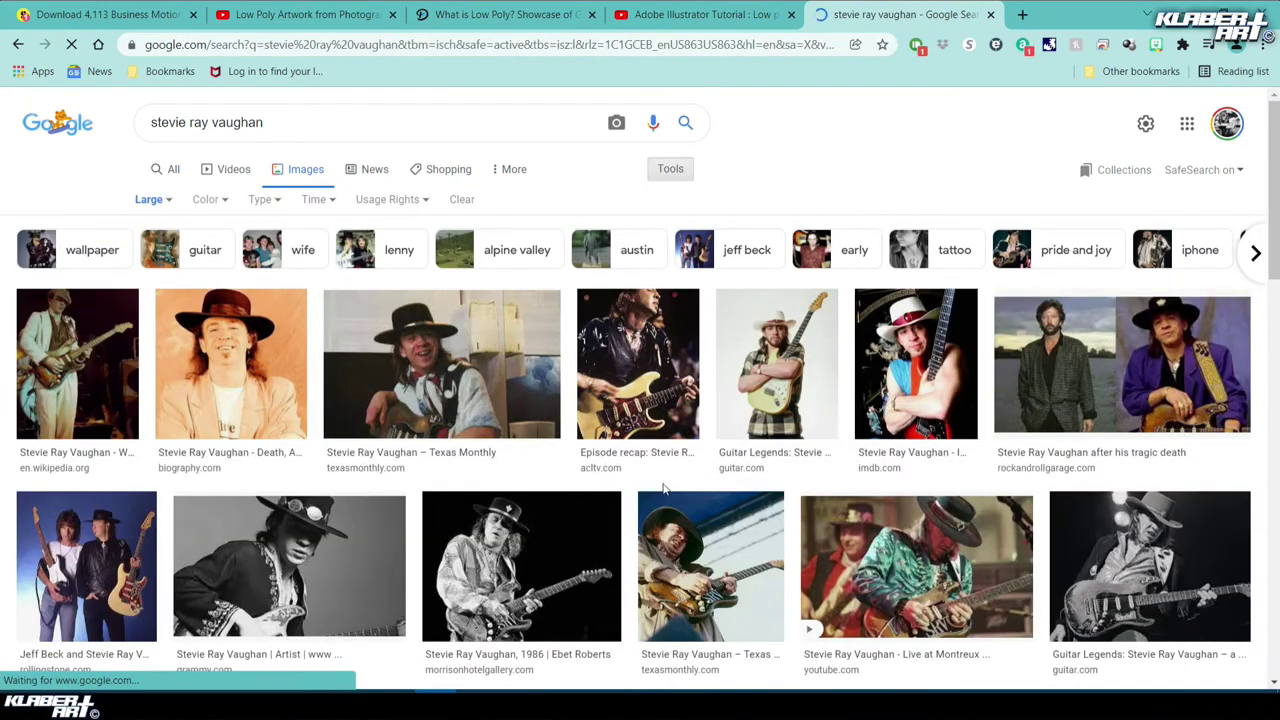
Copy the Live at Montreux 1985 concert photo to the clipboard
{"action": "scroll", "coordinate": [924, 440], "scroll_direction": "down", "scroll_amount": 2}
{"action": "left_click", "coordinate": [948, 432]}
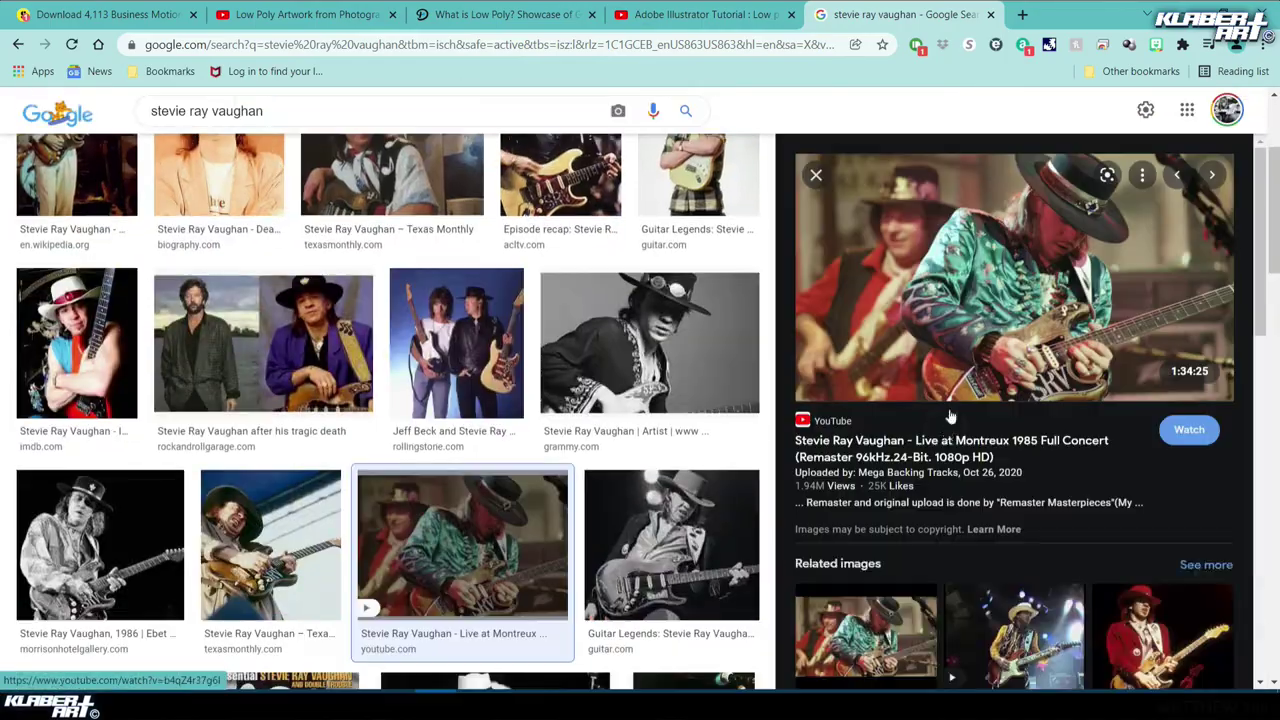
{"action": "right_click", "coordinate": [617, 90]}
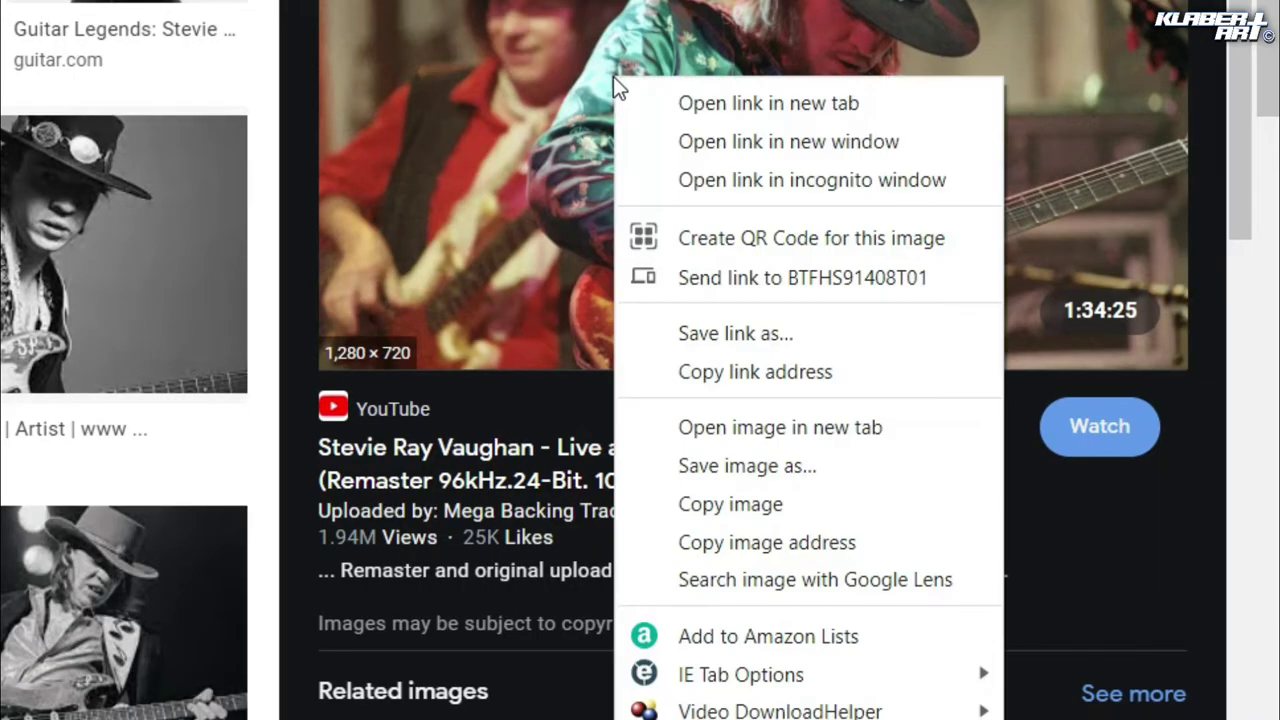
{"action": "left_click", "coordinate": [730, 504]}
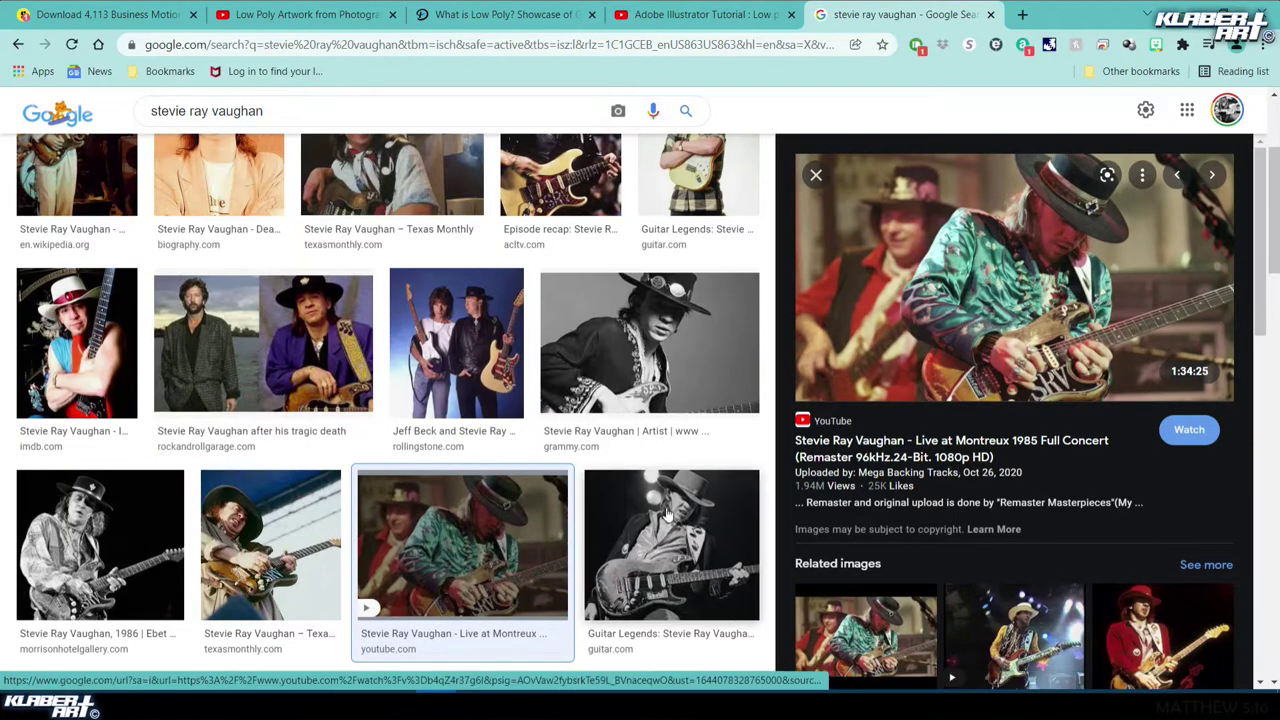
Create a new 1280 × 720 px document titled 'low poly art…' at 300 pixels per inch
{"action": "key", "text": "alt+Tab"}
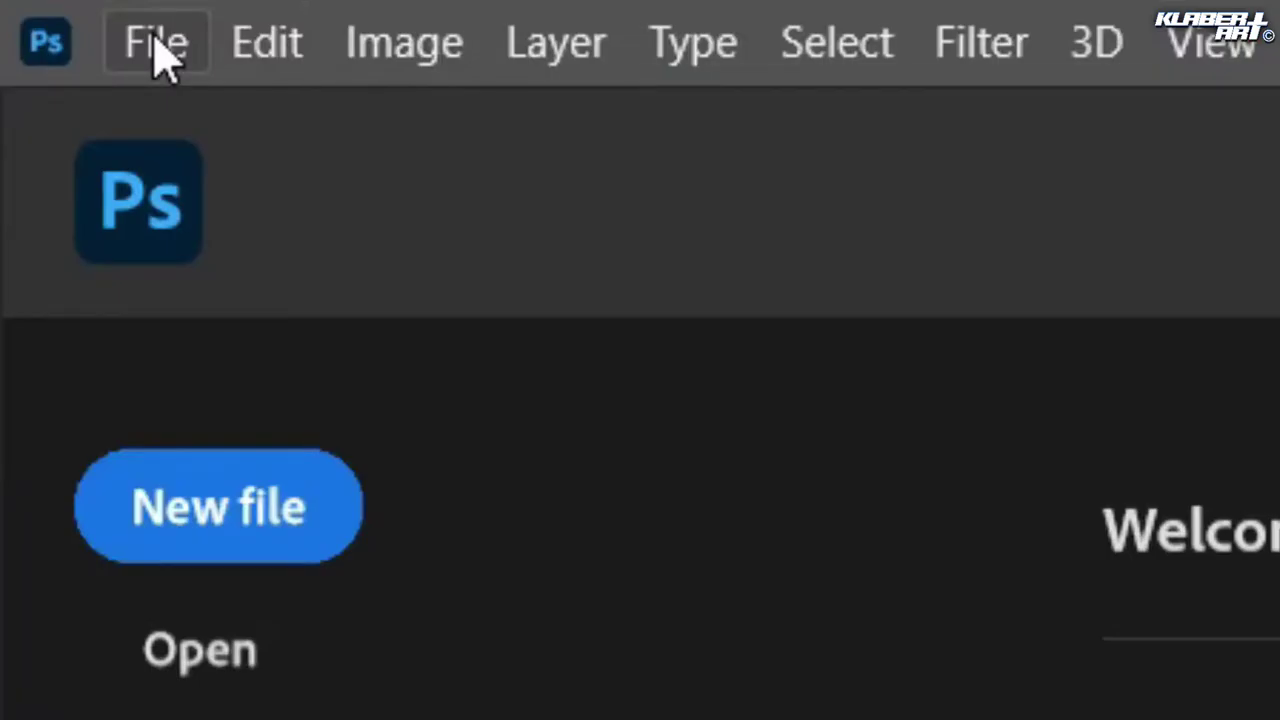
{"action": "left_click", "coordinate": [37, 11]}
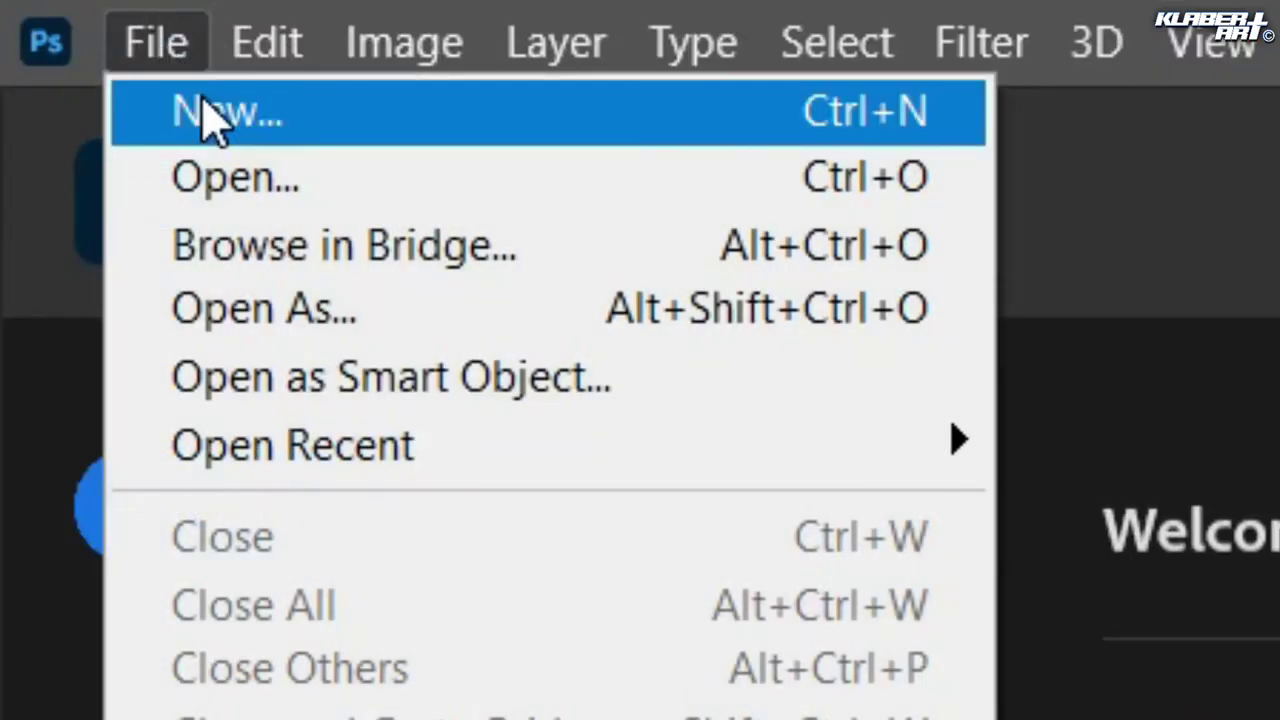
{"action": "left_click", "coordinate": [207, 108]}
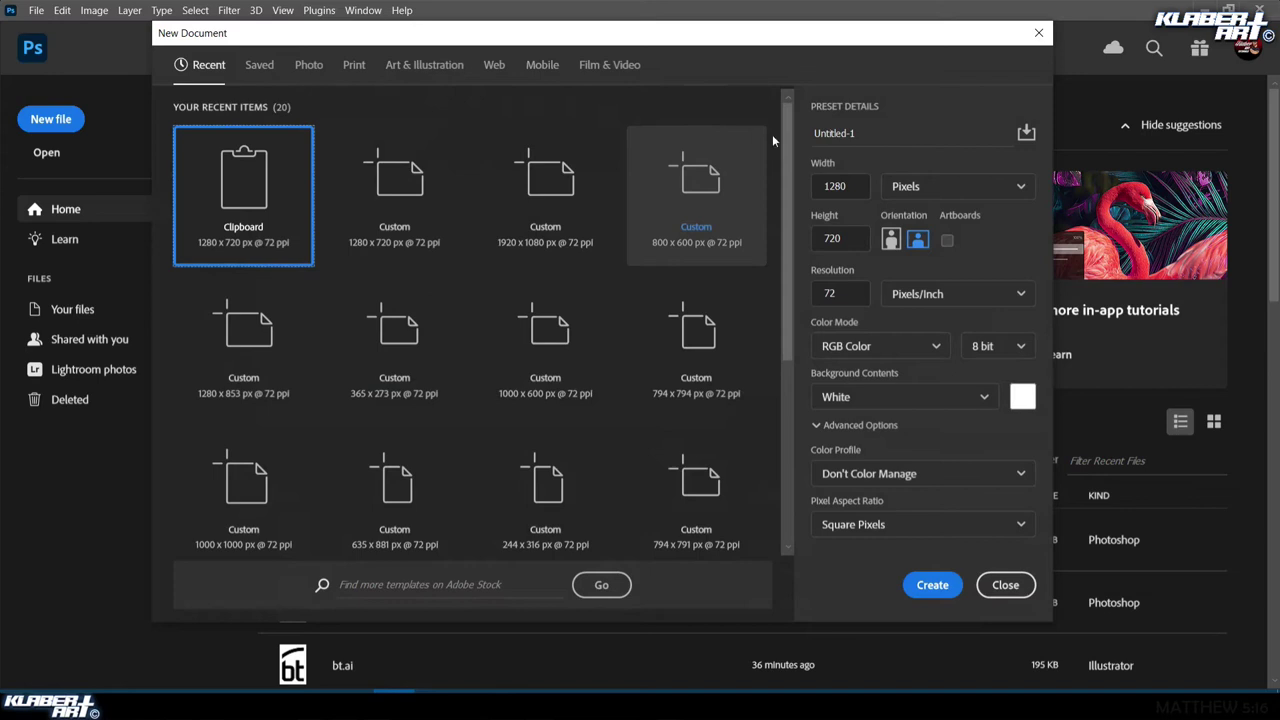
{"action": "left_click", "coordinate": [867, 134]}
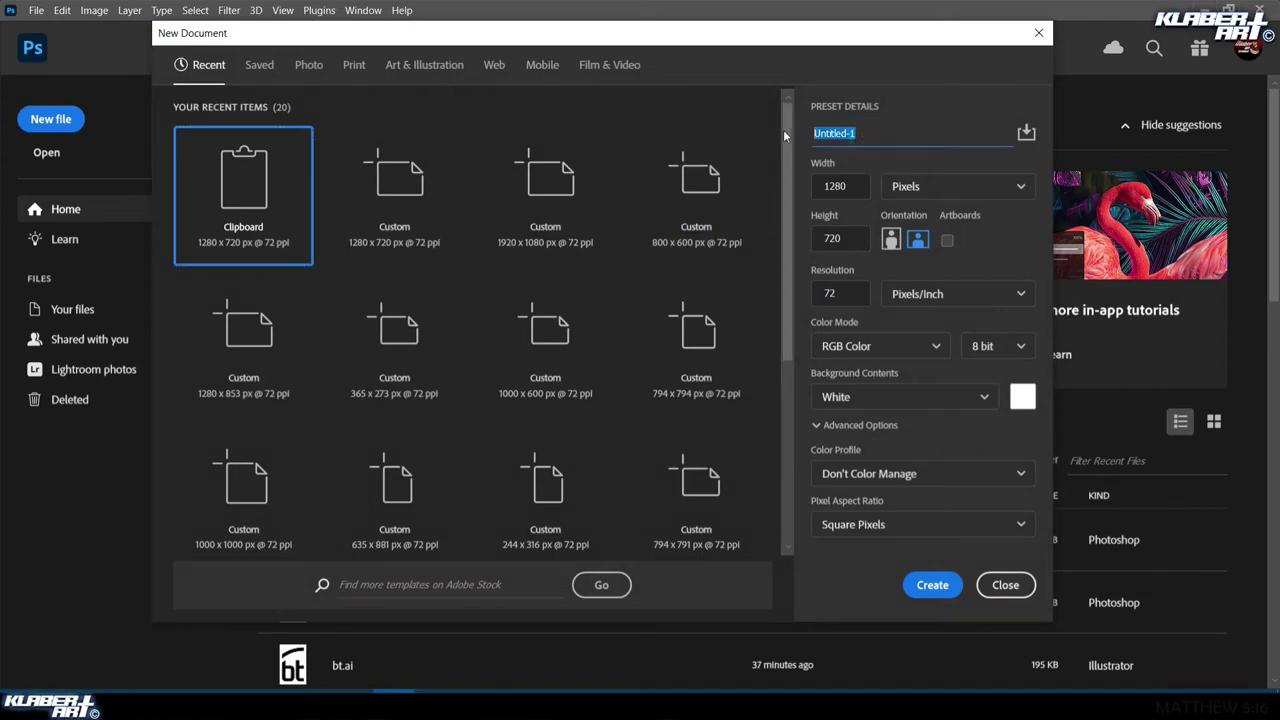
{"action": "type", "text": "low poly art KLABER"}
{"action": "left_click", "coordinate": [849, 293]}
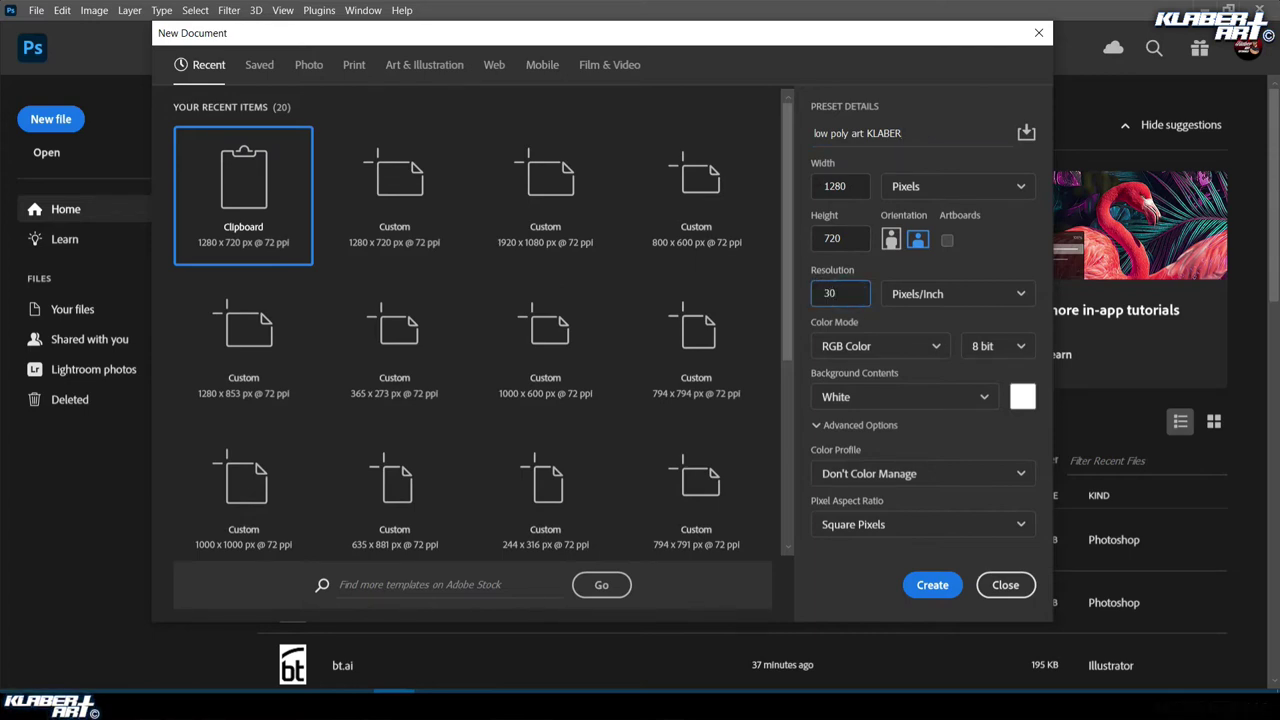
{"action": "left_click", "coordinate": [939, 588]}
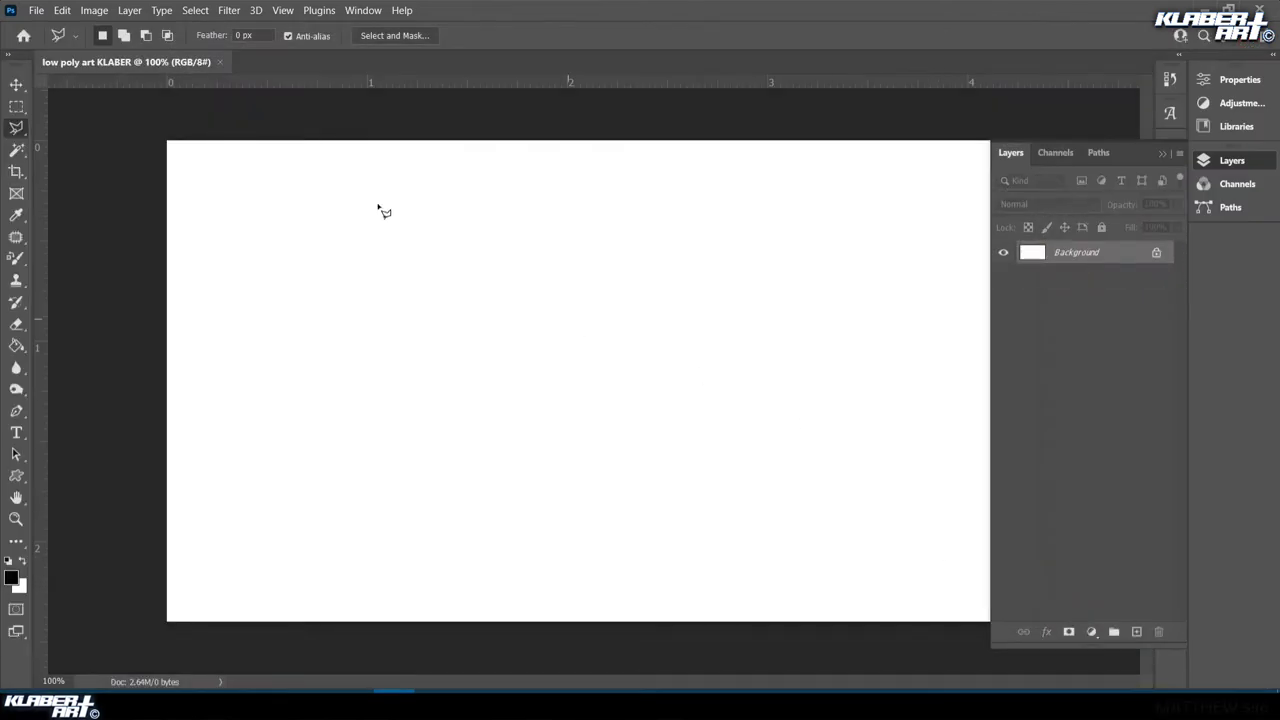
Paste the Montreux photo as Layer 1 and delete the white background layer
{"action": "left_click", "coordinate": [62, 14]}
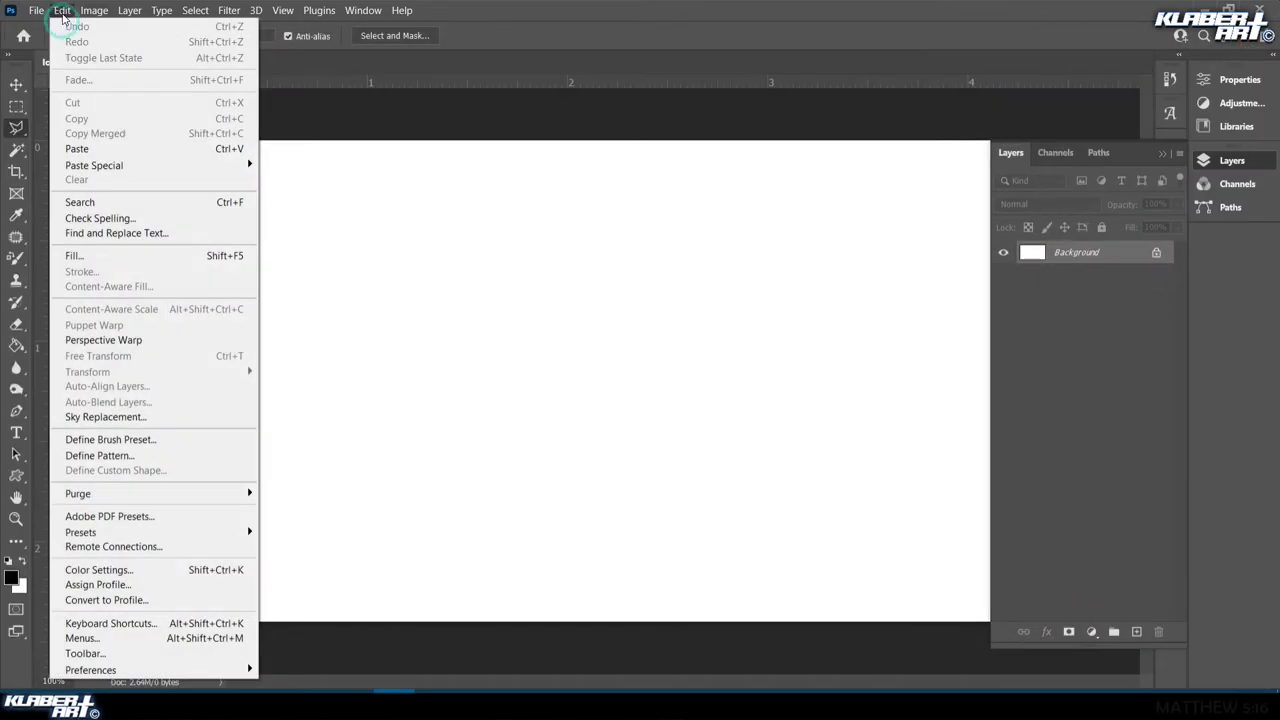
{"action": "left_click", "coordinate": [102, 149]}
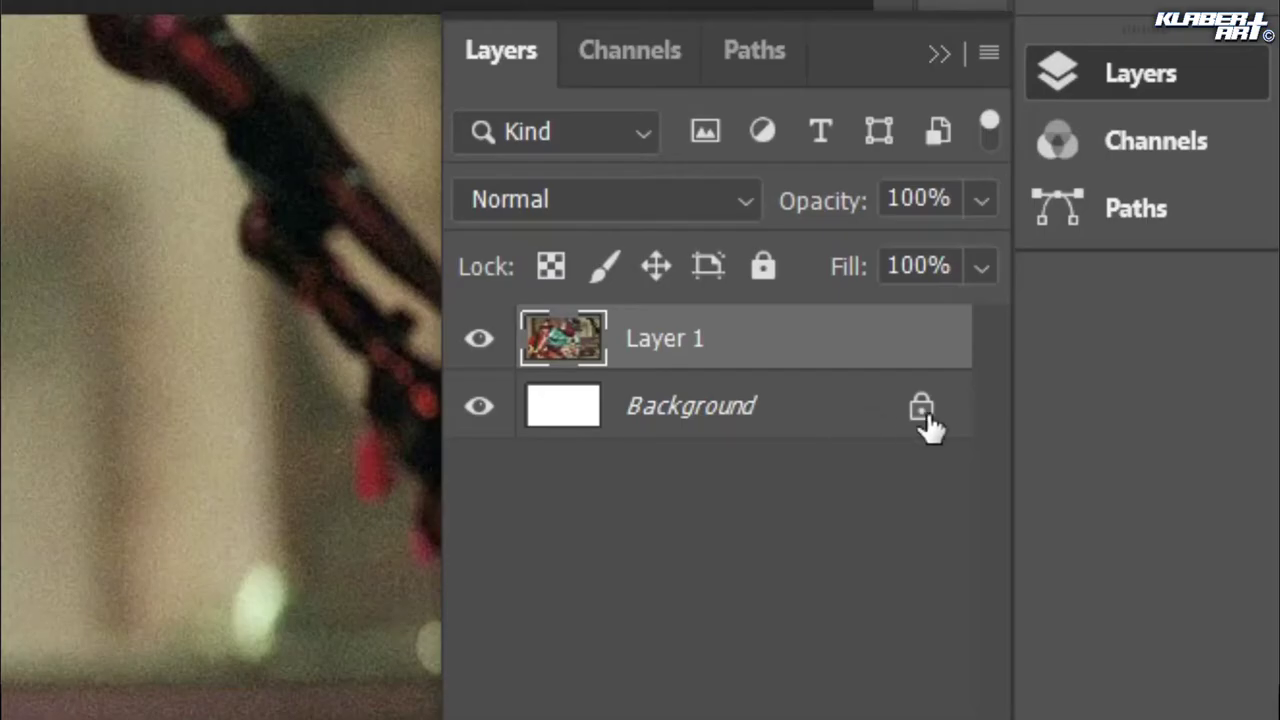
{"action": "left_click", "coordinate": [920, 412]}
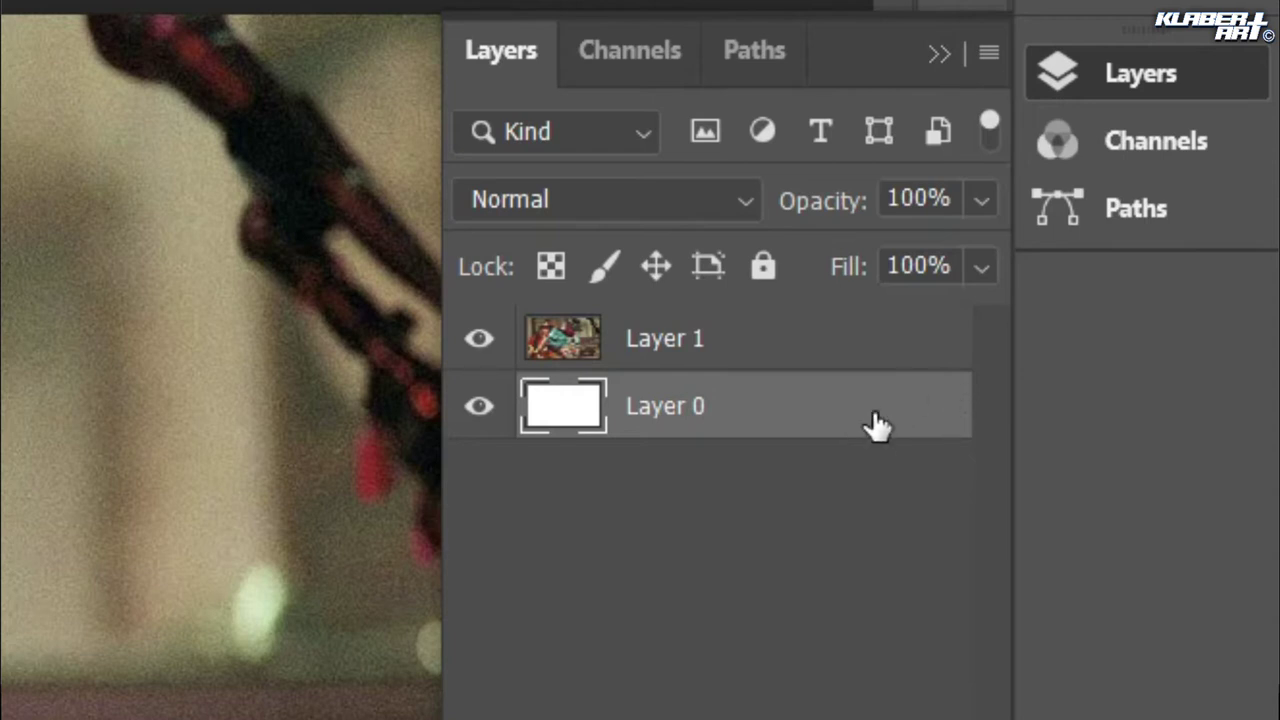
{"action": "key", "text": "Delete"}
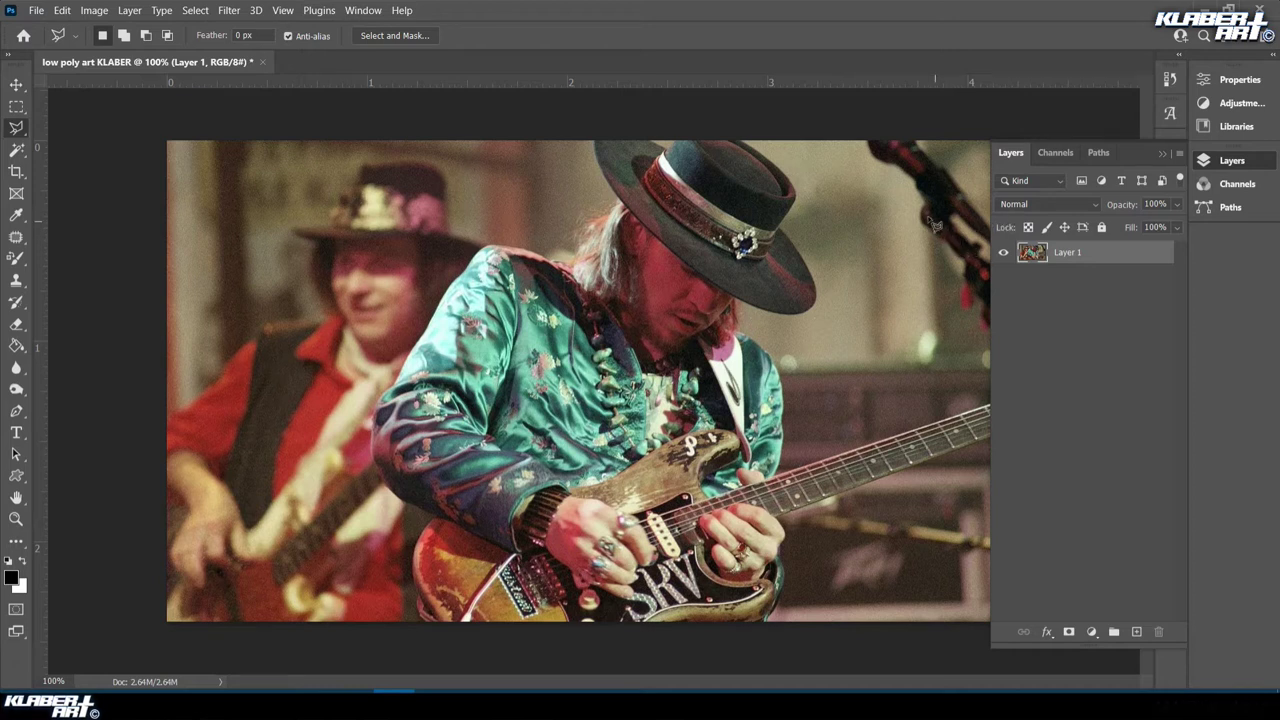
Select the Polygonal Lasso Tool and zoom to about 435% on the top of the hat
{"action": "right_click", "coordinate": [15, 128]}
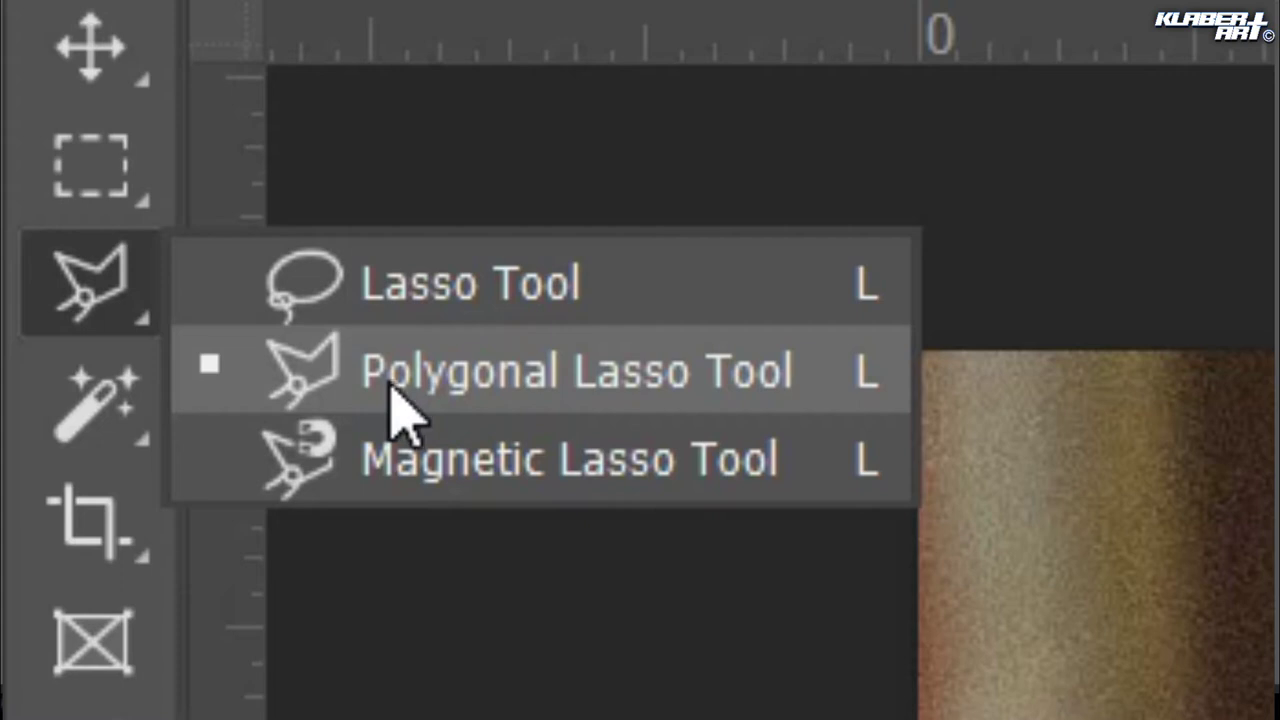
{"action": "left_click", "coordinate": [389, 384]}
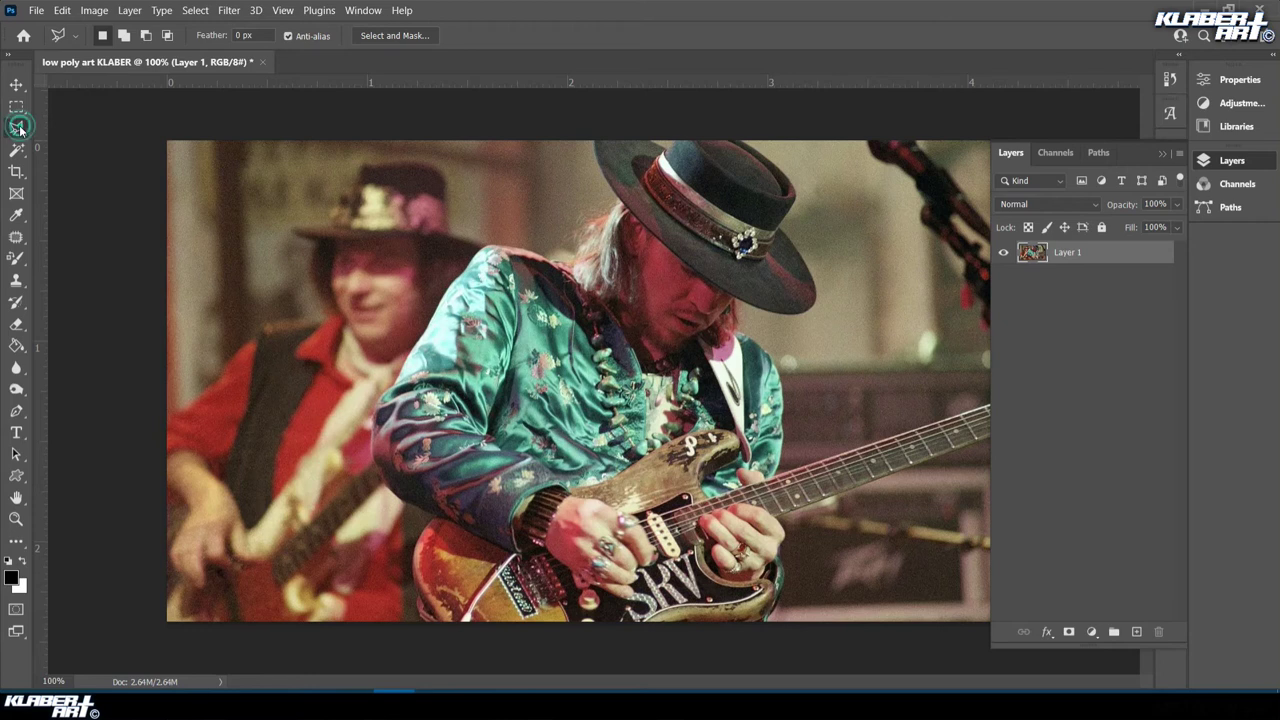
{"action": "right_click", "coordinate": [137, 300]}
{"action": "left_click", "coordinate": [80, 143]}
{"action": "left_click", "coordinate": [16, 518]}
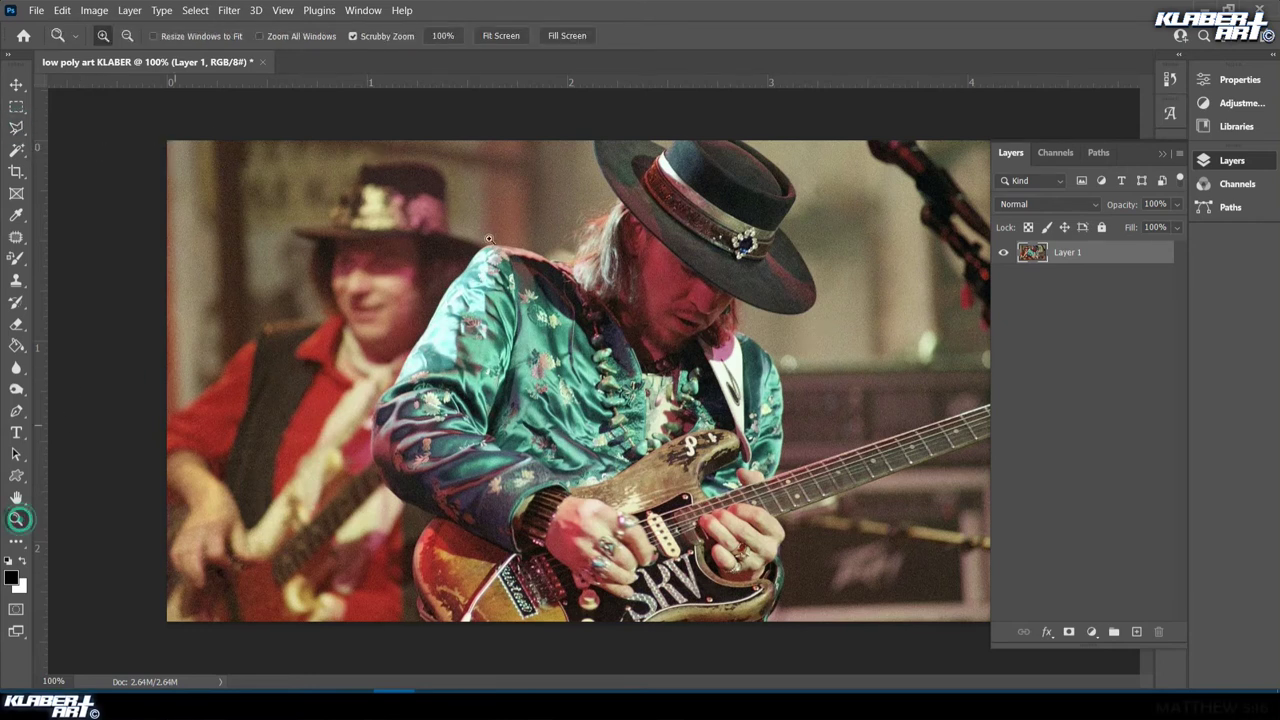
{"action": "left_click_drag", "start_coordinate": [593, 116], "coordinate": [672, 237]}
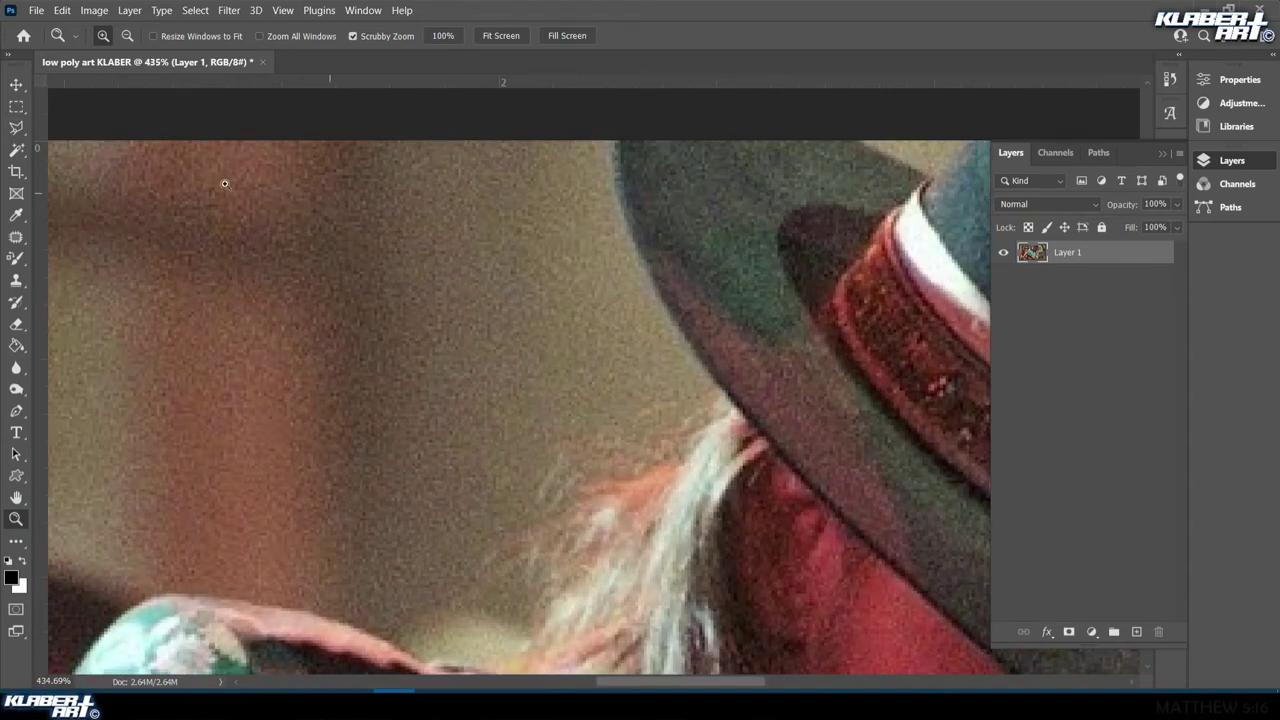
Start the polygonal outline at the hat brim and trace down the hair edge
{"action": "left_click", "coordinate": [16, 128]}
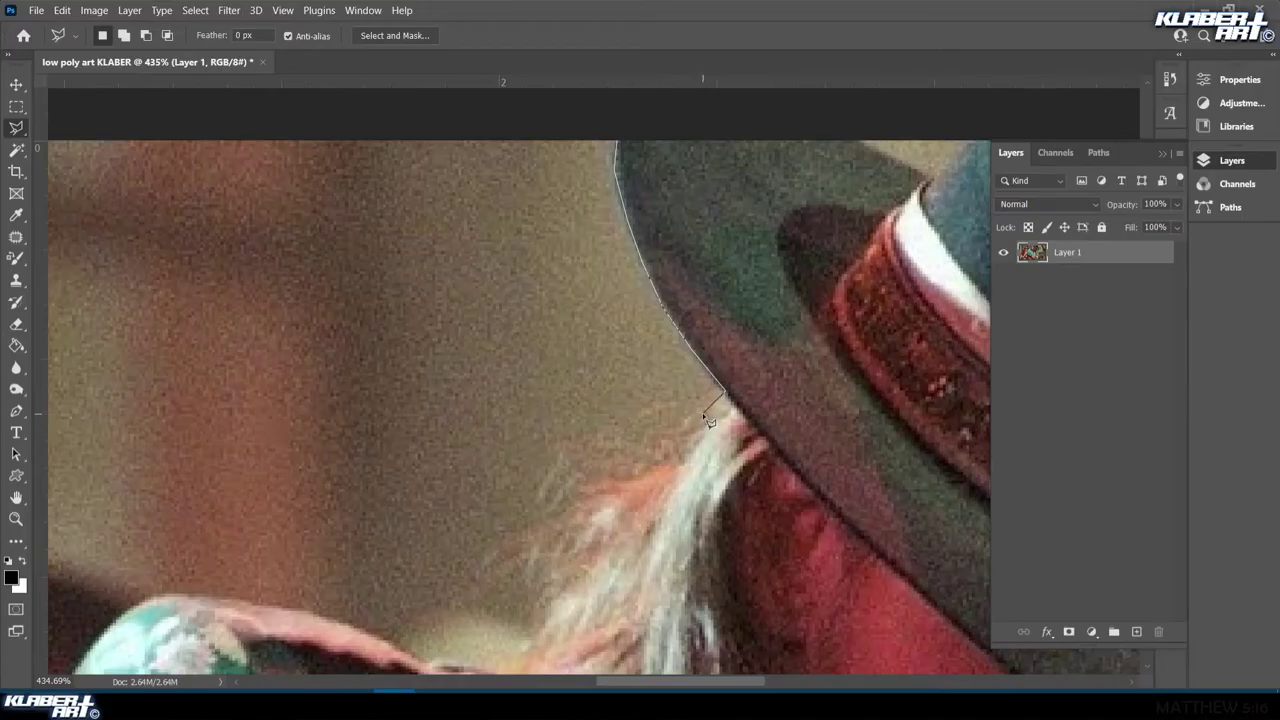
{"action": "mouse_move", "coordinate": [690, 435]}
{"action": "left_mouse_down"}
{"action": "mouse_move", "coordinate": [706, 370]}
{"action": "mouse_move", "coordinate": [674, 403]}
{"action": "left_mouse_up"}
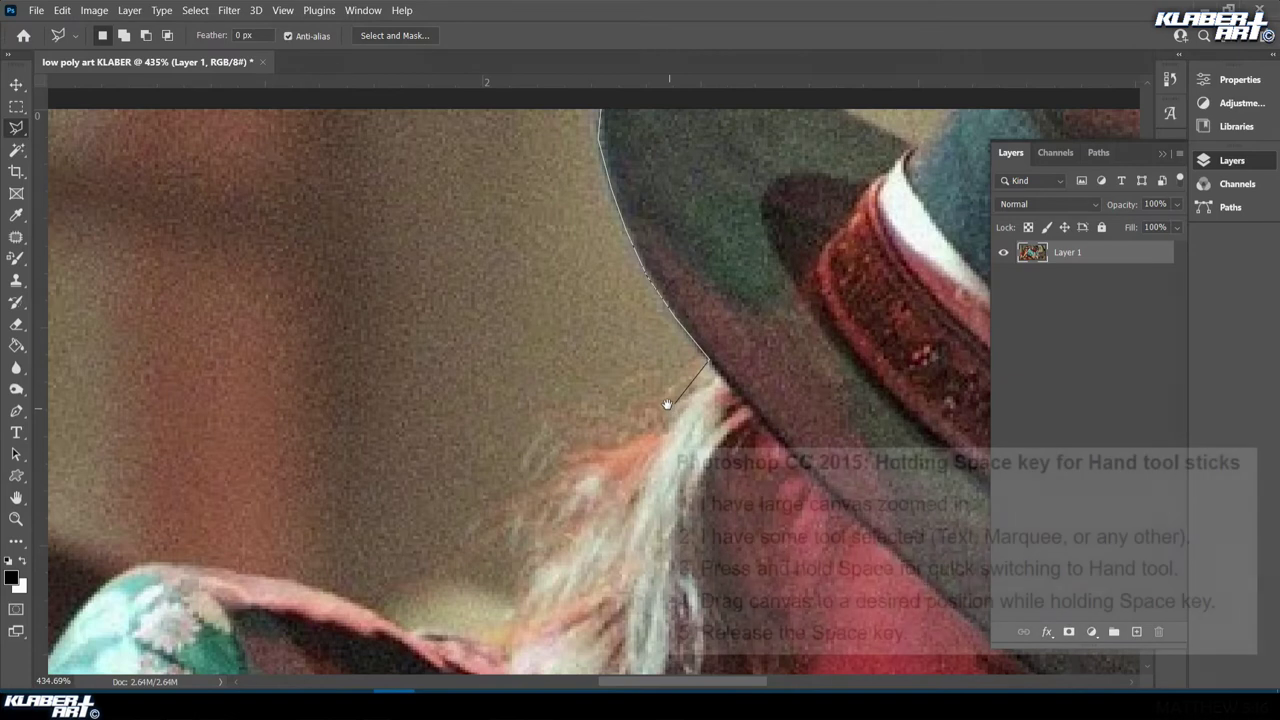
{"action": "key", "text": "space"}
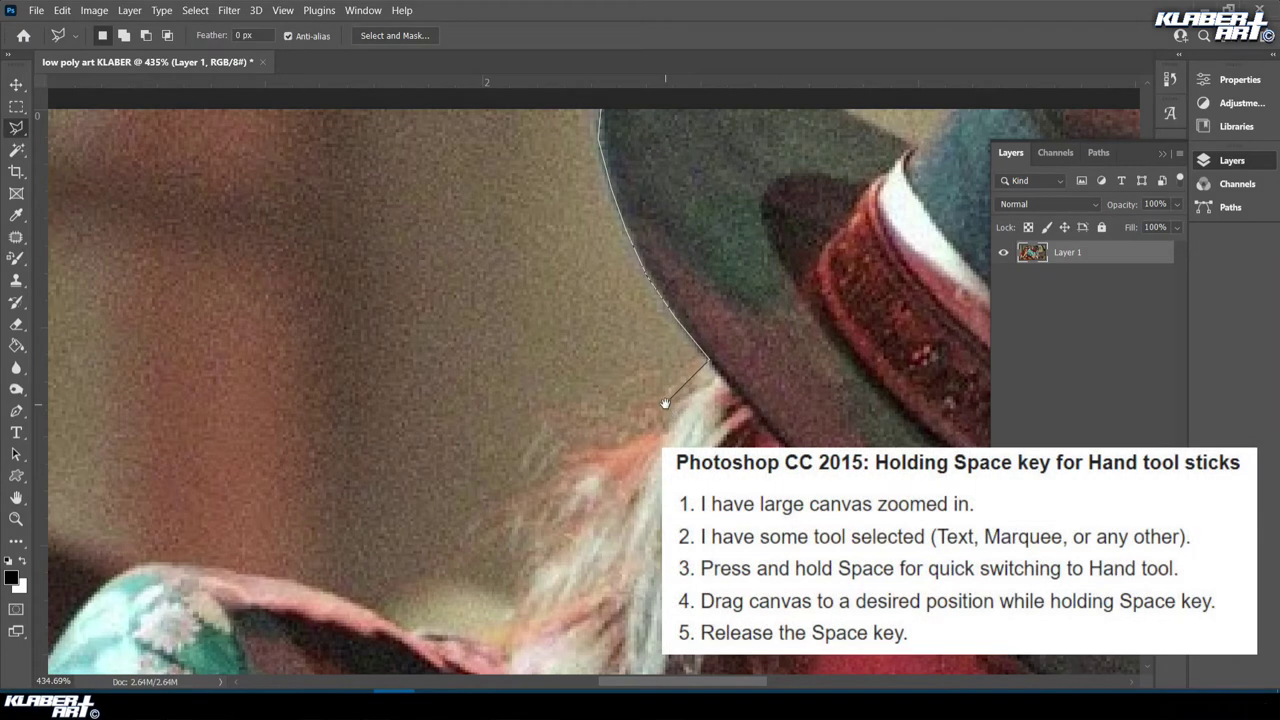
{"action": "mouse_move", "coordinate": [663, 406]}
{"action": "left_mouse_down"}
{"action": "mouse_move", "coordinate": [709, 357]}
{"action": "mouse_move", "coordinate": [695, 408]}
{"action": "mouse_move", "coordinate": [716, 364]}
{"action": "left_mouse_up"}
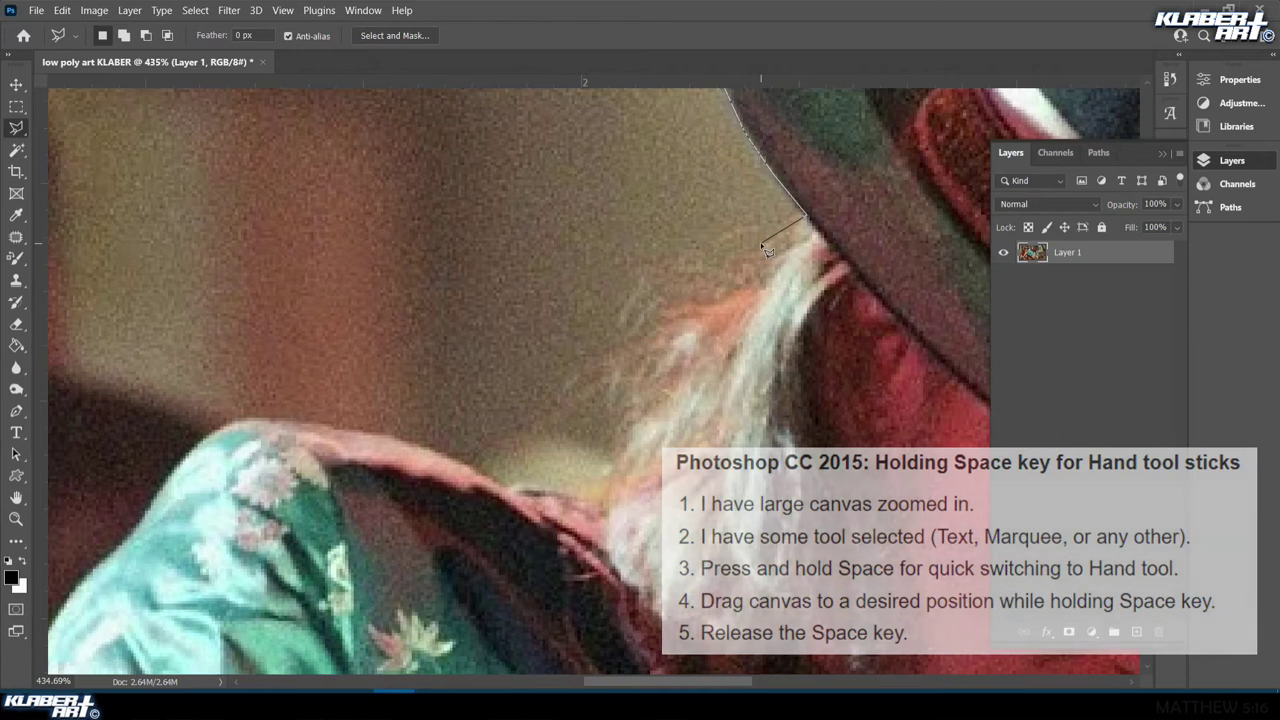
{"action": "left_click", "coordinate": [754, 246]}
{"action": "left_click", "coordinate": [734, 262]}
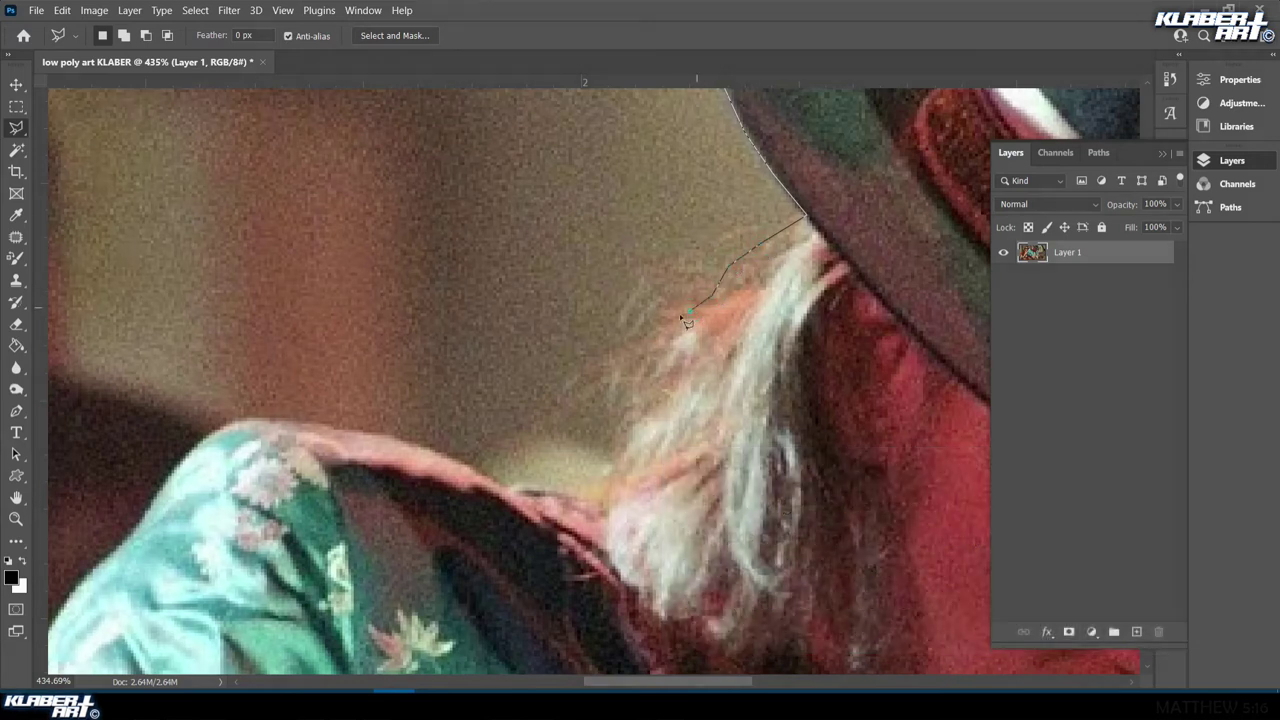
{"action": "left_click", "coordinate": [664, 328]}
{"action": "left_click", "coordinate": [614, 414]}
{"action": "left_click", "coordinate": [610, 456]}
{"action": "left_click", "coordinate": [595, 483]}
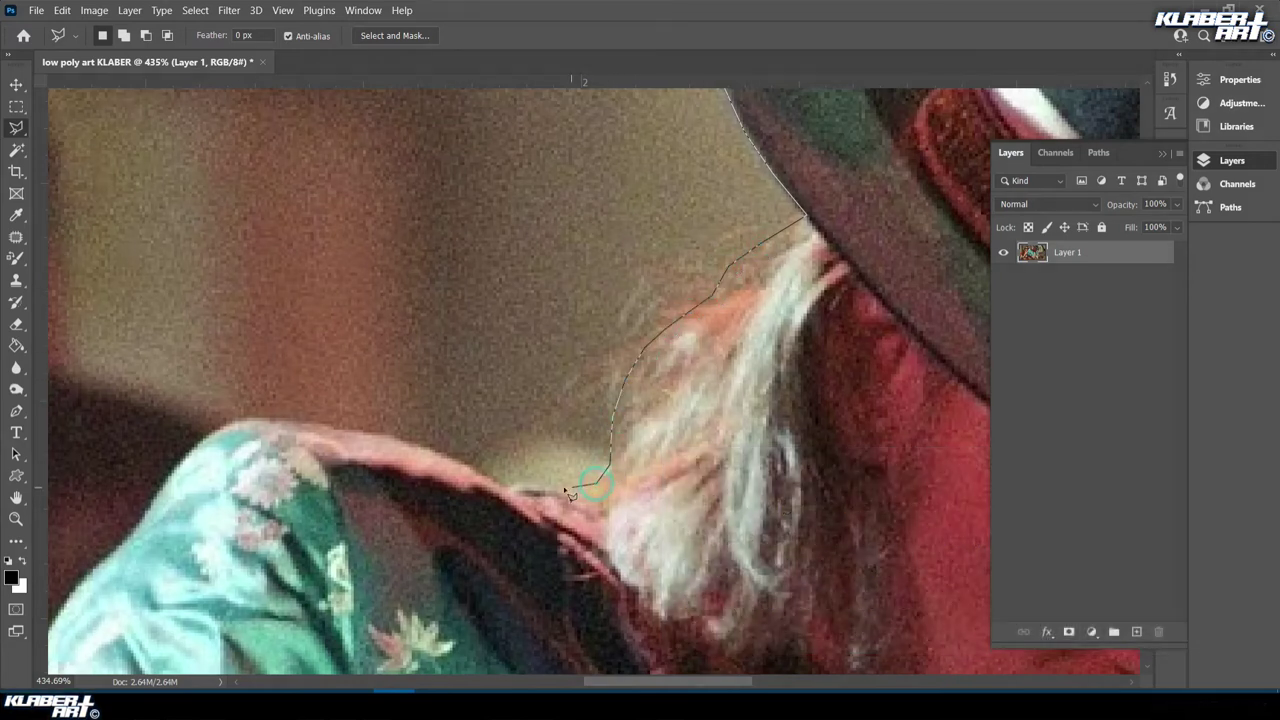
Continue the outline leftward along the shoulder top and down its outer edge
{"action": "left_click", "coordinate": [503, 487]}
{"action": "left_click", "coordinate": [472, 467]}
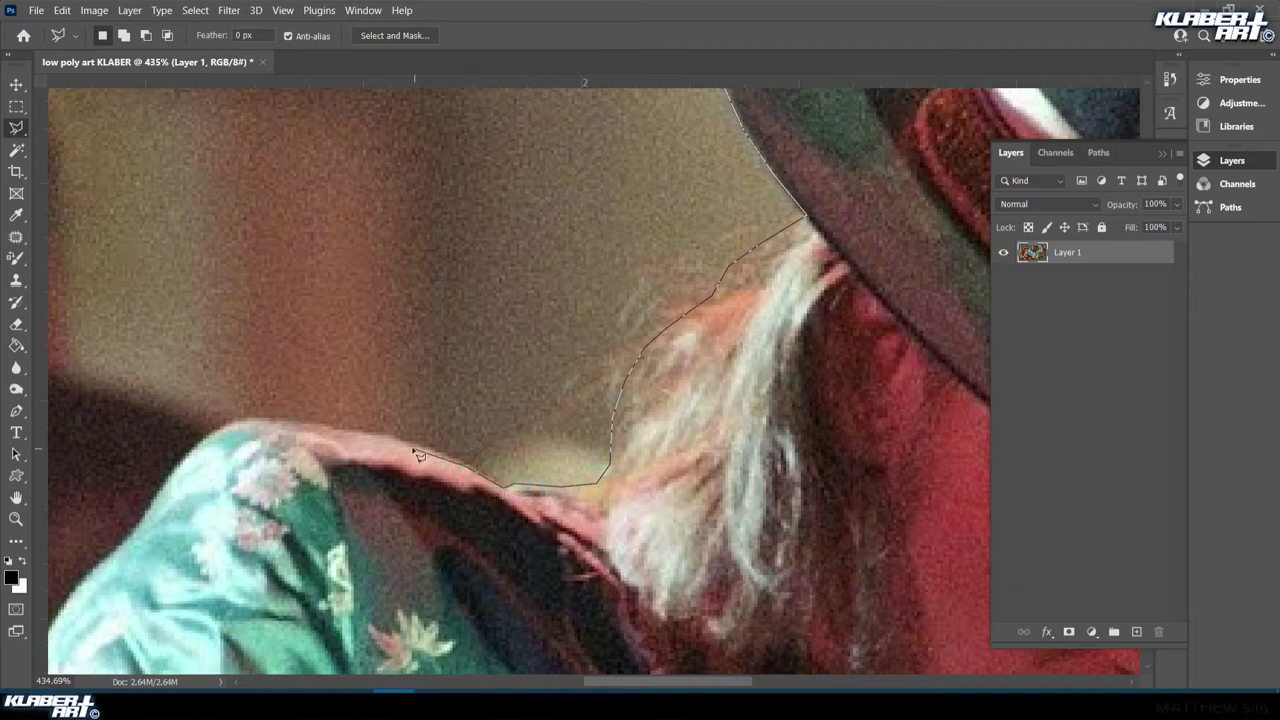
{"action": "left_click", "coordinate": [377, 438]}
{"action": "left_click", "coordinate": [333, 428]}
{"action": "left_click", "coordinate": [293, 418]}
{"action": "left_click", "coordinate": [247, 418]}
{"action": "left_click", "coordinate": [222, 422]}
{"action": "left_click", "coordinate": [180, 465]}
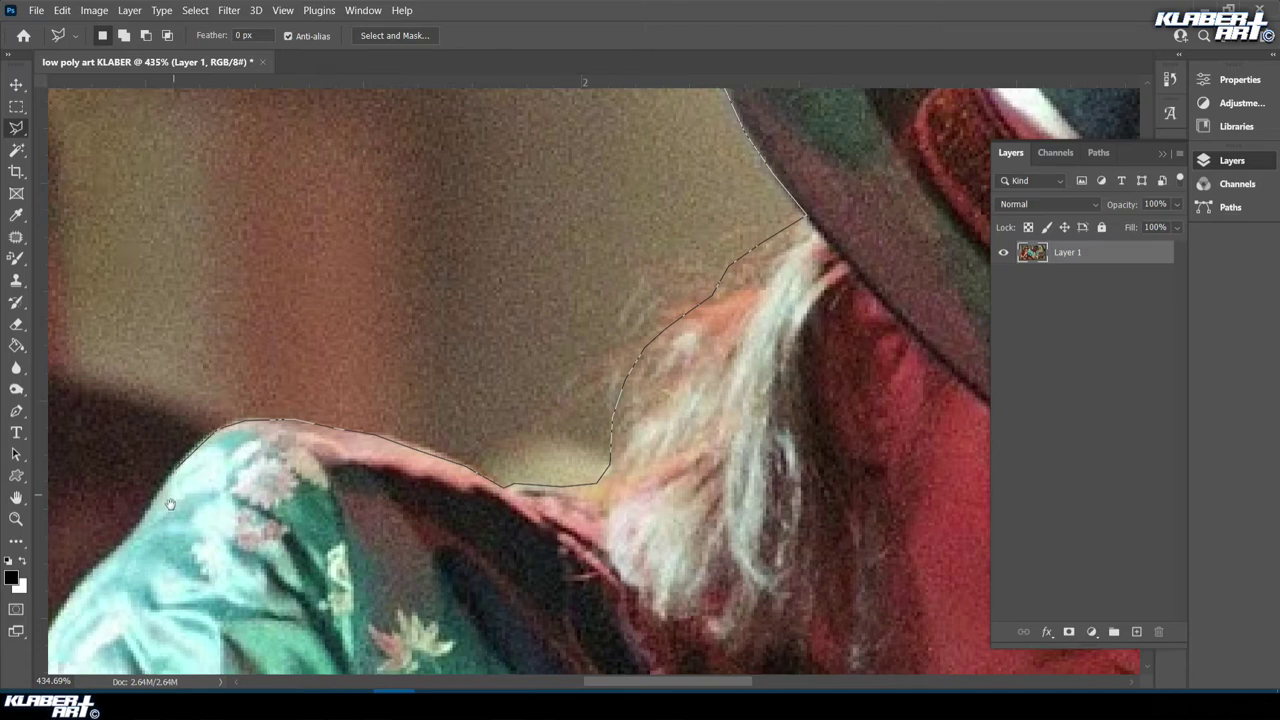
{"action": "mouse_move", "coordinate": [168, 472]}
{"action": "left_mouse_down"}
{"action": "mouse_move", "coordinate": [287, 362]}
{"action": "mouse_move", "coordinate": [318, 360]}
{"action": "left_mouse_up"}
{"action": "left_click_drag", "start_coordinate": [241, 432], "coordinate": [270, 389]}
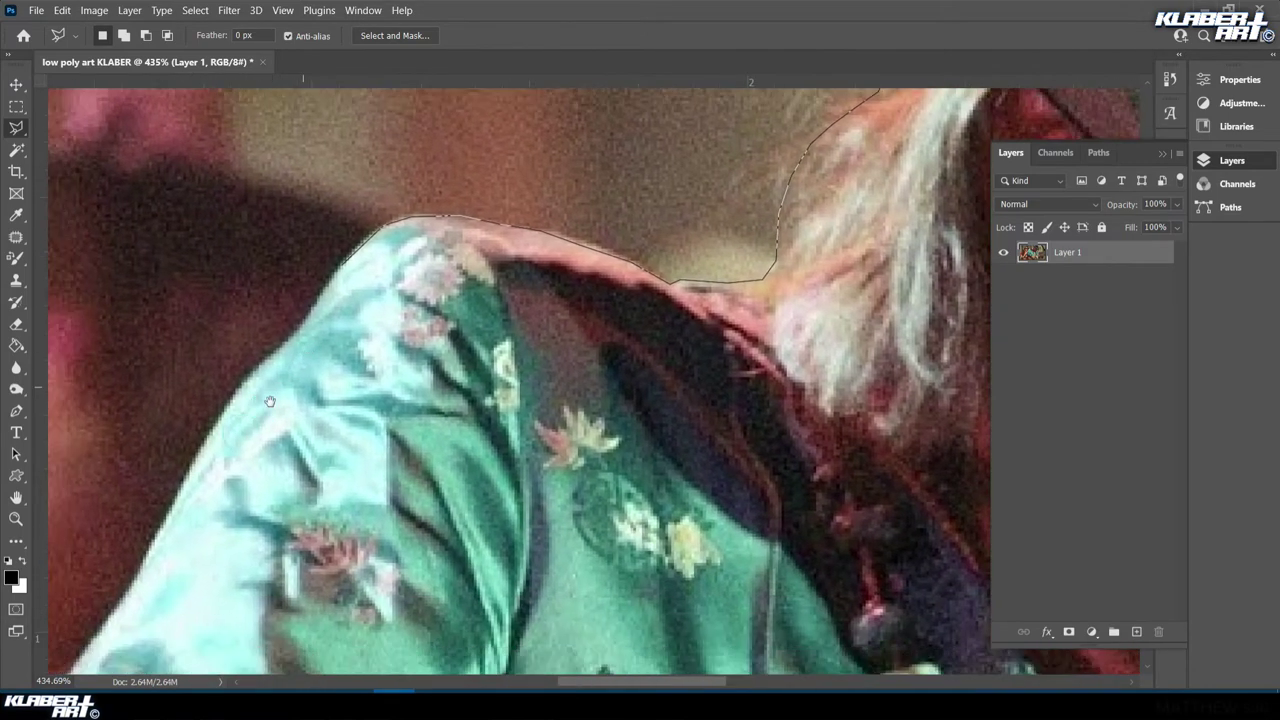
{"action": "mouse_move", "coordinate": [240, 462]}
{"action": "left_mouse_down"}
{"action": "mouse_move", "coordinate": [268, 405]}
{"action": "mouse_move", "coordinate": [320, 367]}
{"action": "left_mouse_up"}
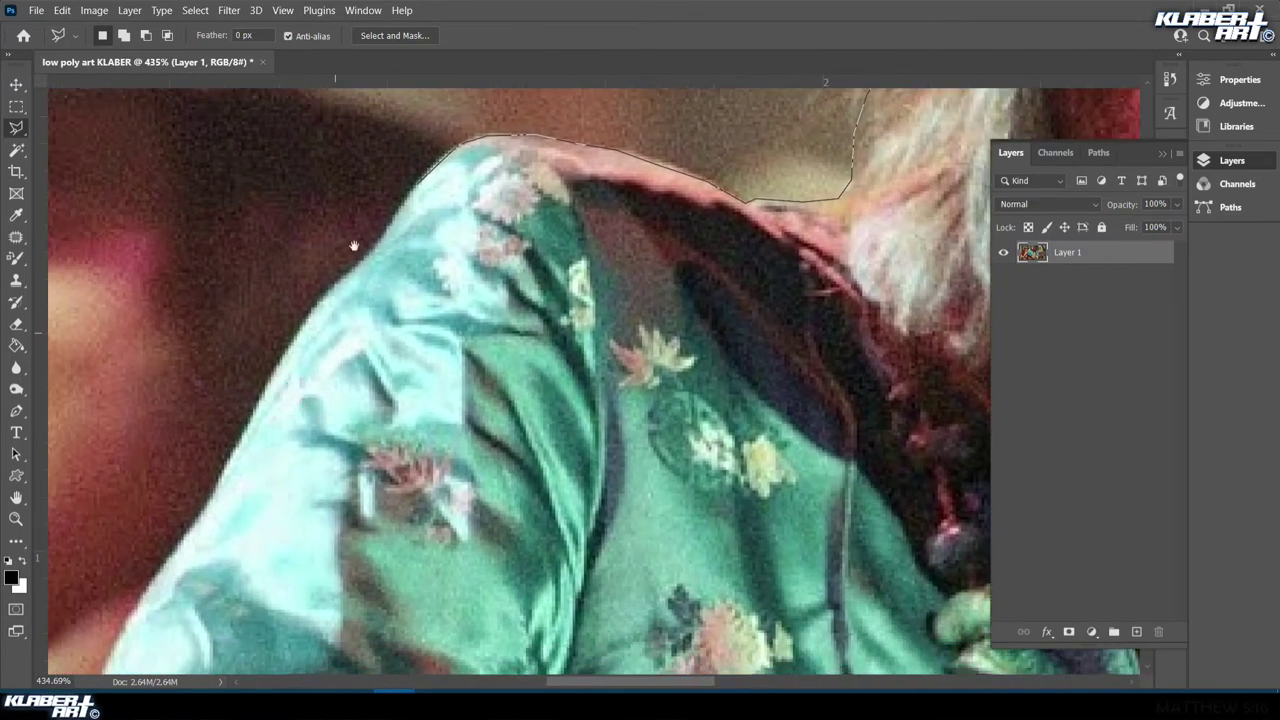
Extend the outline down the sleeve and along the arm's outer edge
{"action": "left_click", "coordinate": [386, 238]}
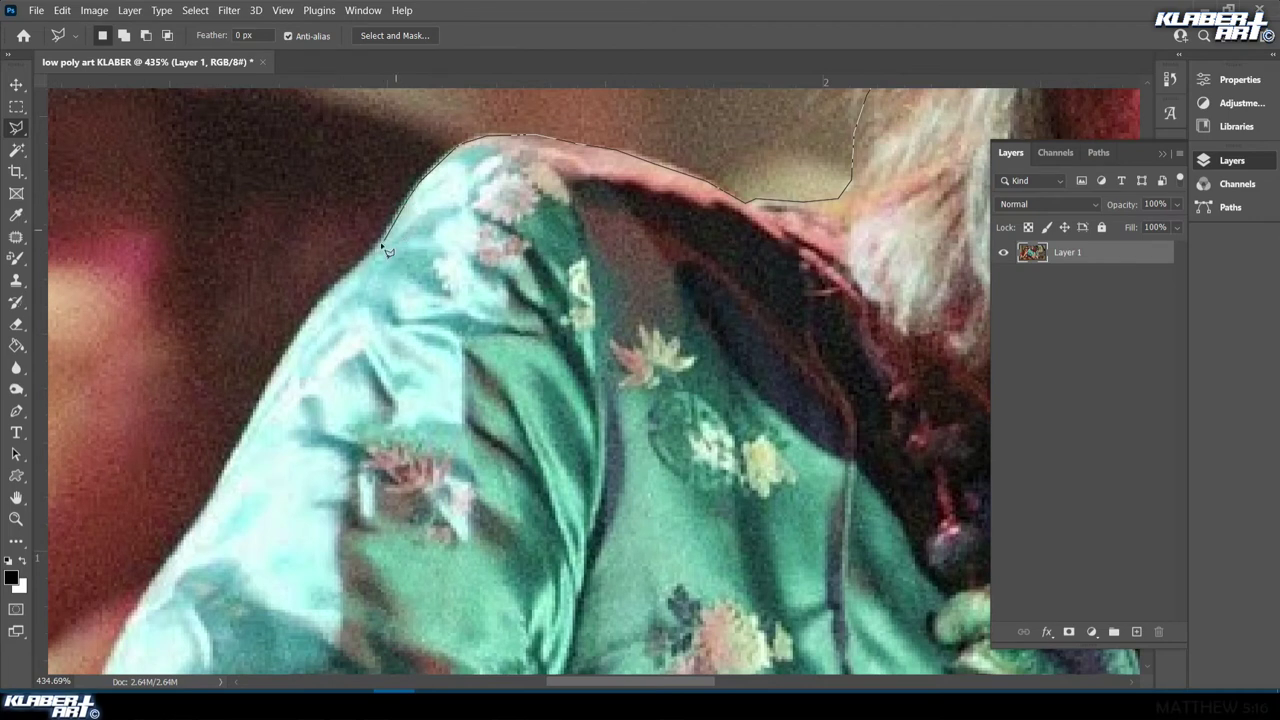
{"action": "left_click", "coordinate": [344, 286]}
{"action": "left_click", "coordinate": [295, 343]}
{"action": "left_click", "coordinate": [265, 388]}
{"action": "mouse_move", "coordinate": [229, 471]}
{"action": "left_mouse_down"}
{"action": "mouse_move", "coordinate": [250, 359]}
{"action": "mouse_move", "coordinate": [337, 253]}
{"action": "left_mouse_up"}
{"action": "left_click", "coordinate": [321, 280]}
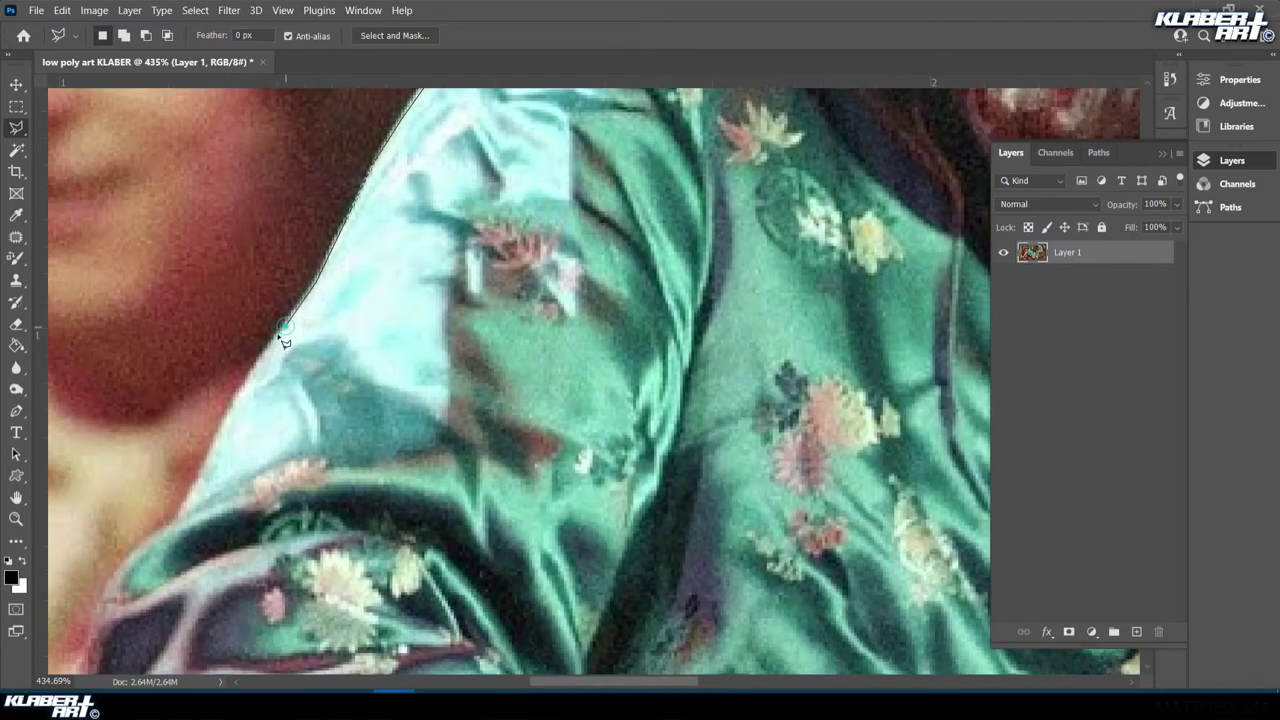
{"action": "left_click", "coordinate": [271, 344]}
{"action": "left_click", "coordinate": [236, 405]}
{"action": "left_click_drag", "start_coordinate": [180, 507], "coordinate": [430, 237]}
{"action": "left_click", "coordinate": [430, 237]}
{"action": "left_click", "coordinate": [358, 307]}
{"action": "left_click", "coordinate": [330, 402]}
Carry the outline down the guitar body's edge to its lower side
{"action": "mouse_move", "coordinate": [336, 474]}
{"action": "left_mouse_down"}
{"action": "mouse_move", "coordinate": [389, 277]}
{"action": "mouse_move", "coordinate": [651, 489]}
{"action": "mouse_move", "coordinate": [445, 240]}
{"action": "left_mouse_up"}
{"action": "left_click", "coordinate": [389, 277]}
{"action": "left_click", "coordinate": [428, 330]}
{"action": "left_click", "coordinate": [450, 470]}
{"action": "left_click", "coordinate": [455, 553]}
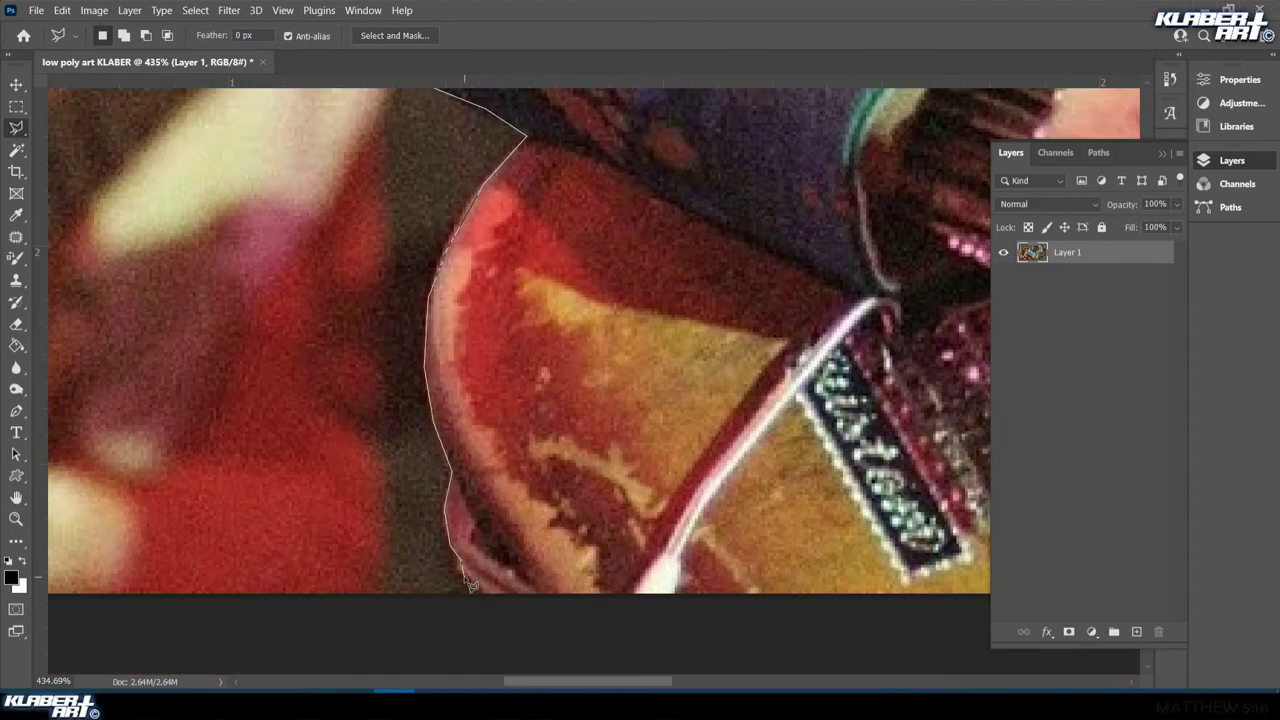
{"action": "left_click", "coordinate": [467, 576]}
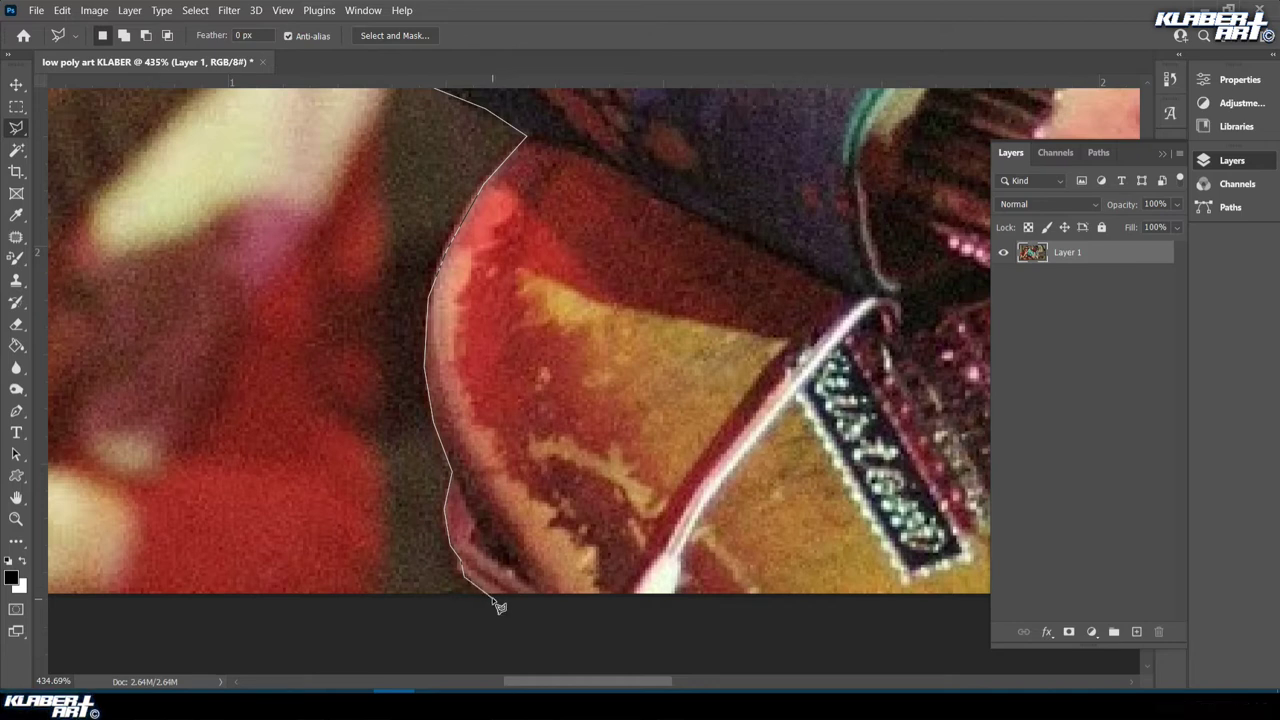
{"action": "key", "text": "space"}
{"action": "left_click_drag", "start_coordinate": [813, 572], "coordinate": [545, 552]}
{"action": "left_click_drag", "start_coordinate": [945, 548], "coordinate": [545, 567]}
{"action": "left_click_drag", "start_coordinate": [710, 572], "coordinate": [445, 525]}
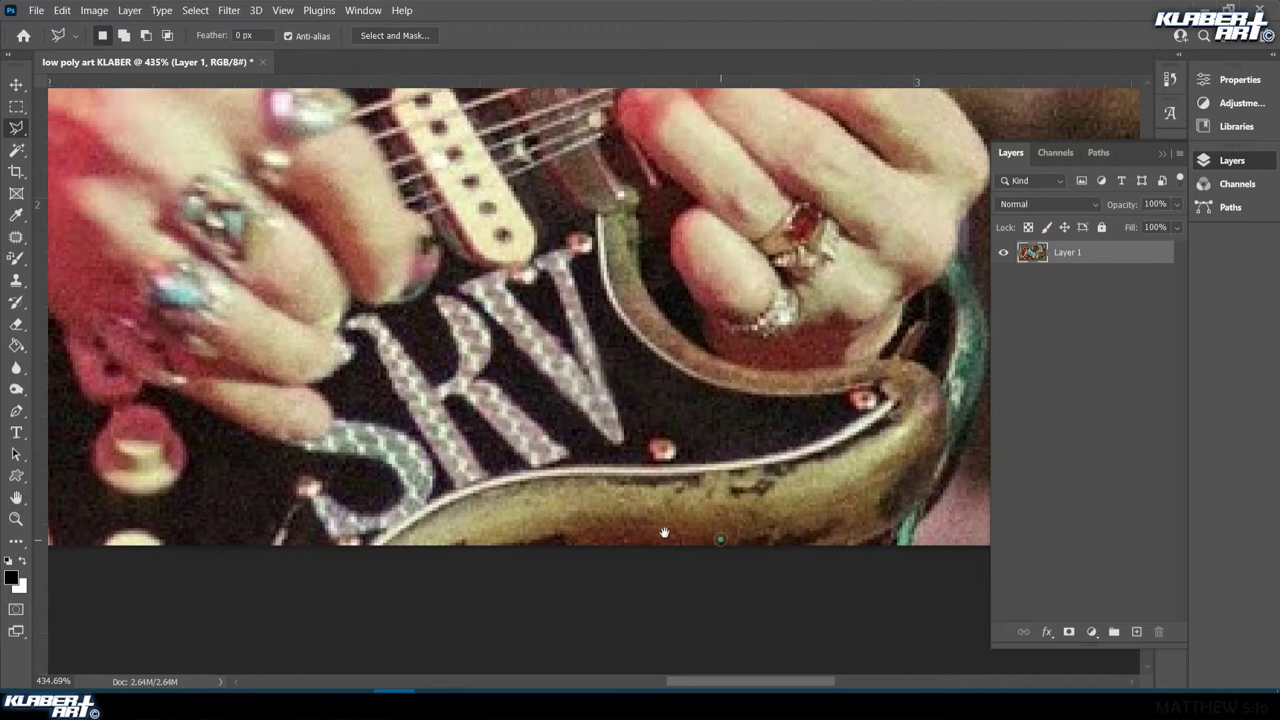
{"action": "left_click_drag", "start_coordinate": [720, 540], "coordinate": [495, 544]}
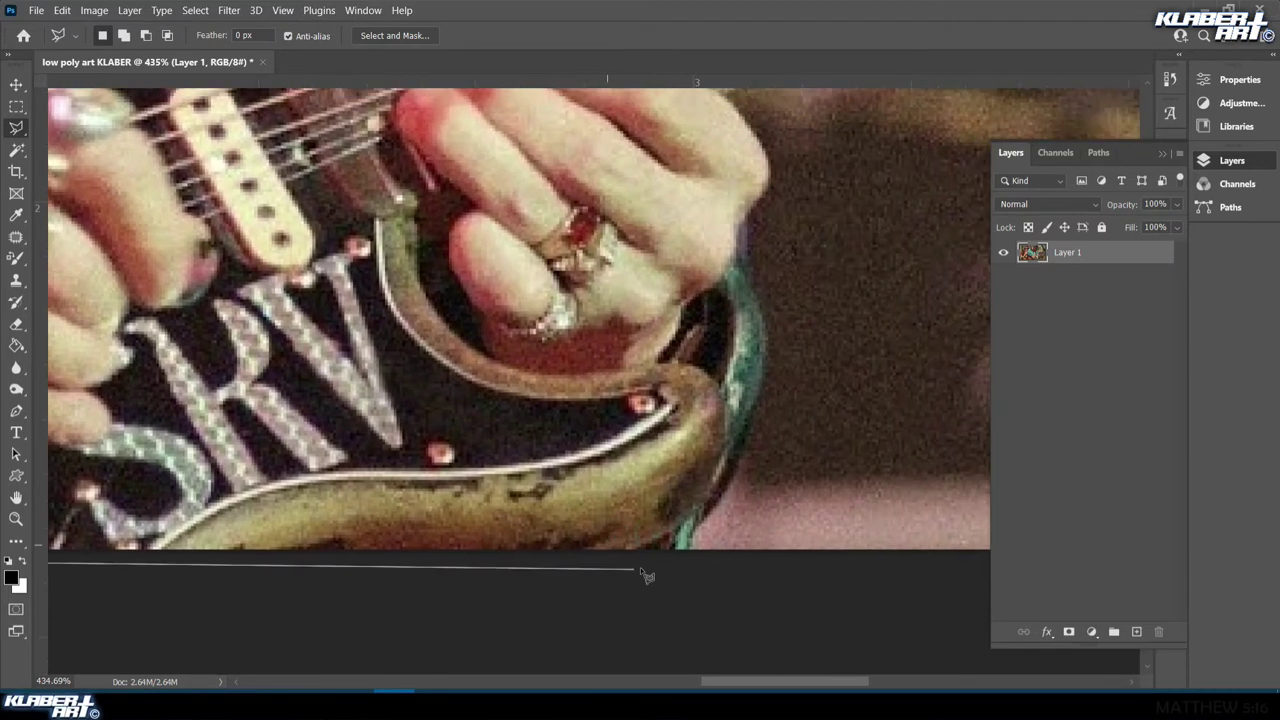
Run the outline along the bottom edge and up the guitar body to the fretting hand
{"action": "left_click", "coordinate": [690, 556]}
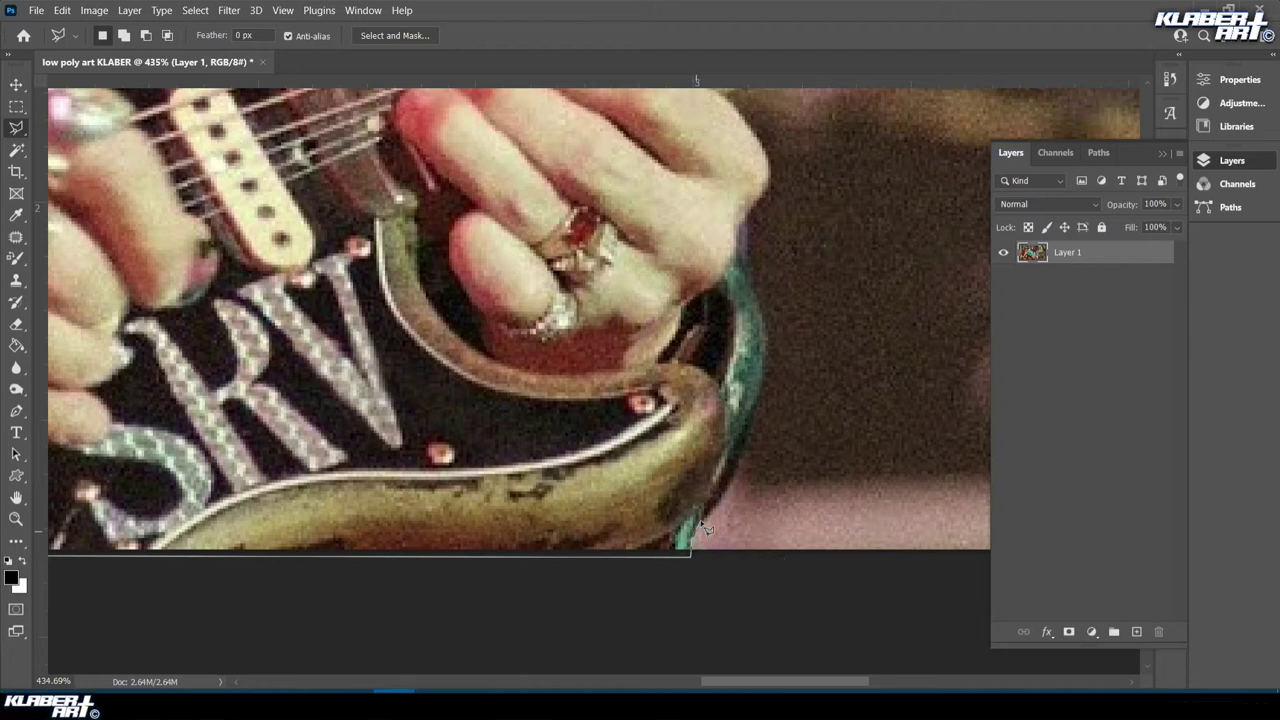
{"action": "left_click", "coordinate": [720, 496]}
{"action": "left_click", "coordinate": [745, 432]}
{"action": "left_click", "coordinate": [758, 388]}
{"action": "left_click", "coordinate": [760, 368]}
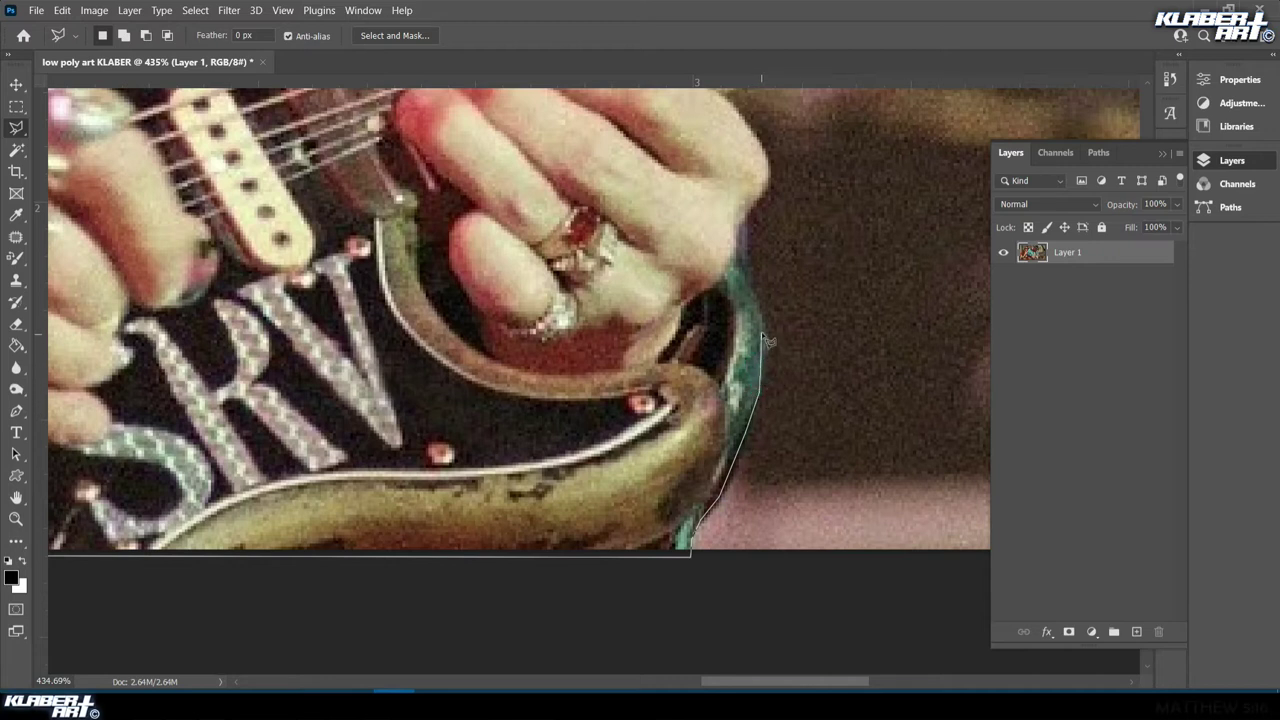
{"action": "left_click", "coordinate": [762, 334]}
{"action": "left_click", "coordinate": [747, 290]}
{"action": "left_click", "coordinate": [729, 262]}
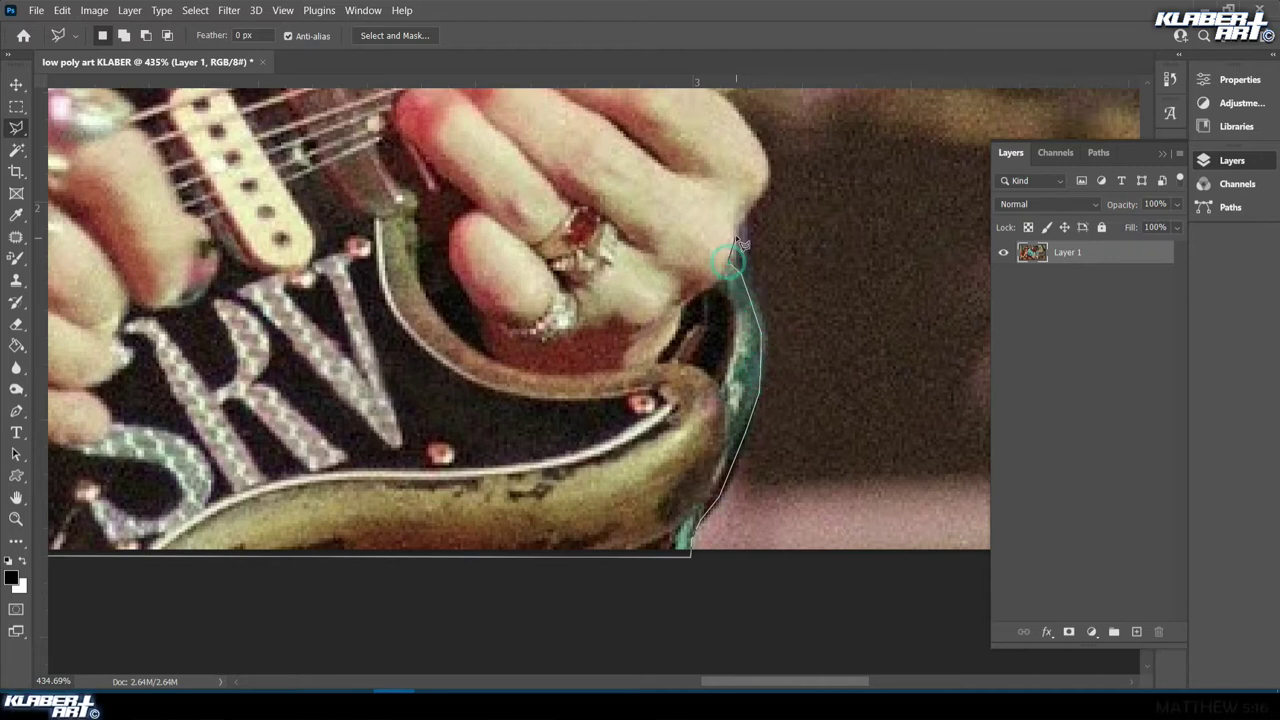
{"action": "left_click", "coordinate": [738, 226]}
Trace along the fretboard to the neck's end and up the image's right edge
{"action": "left_click_drag", "start_coordinate": [776, 186], "coordinate": [757, 342]}
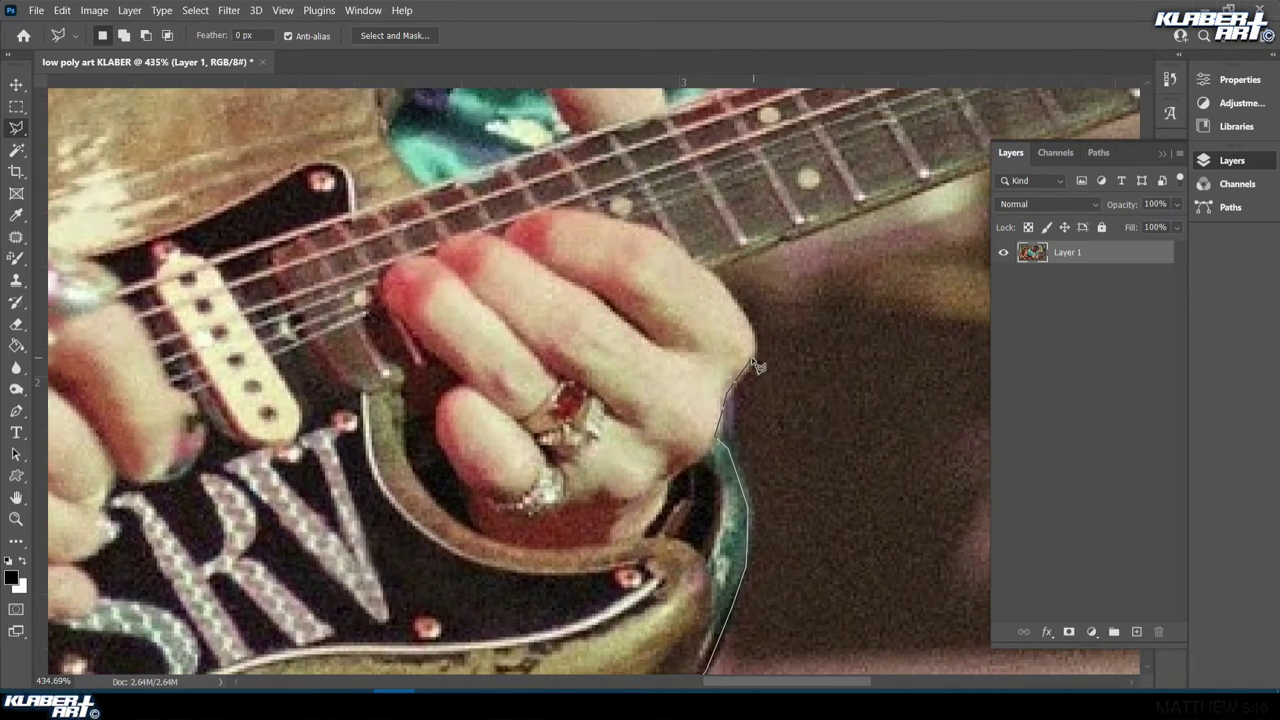
{"action": "left_click", "coordinate": [712, 268]}
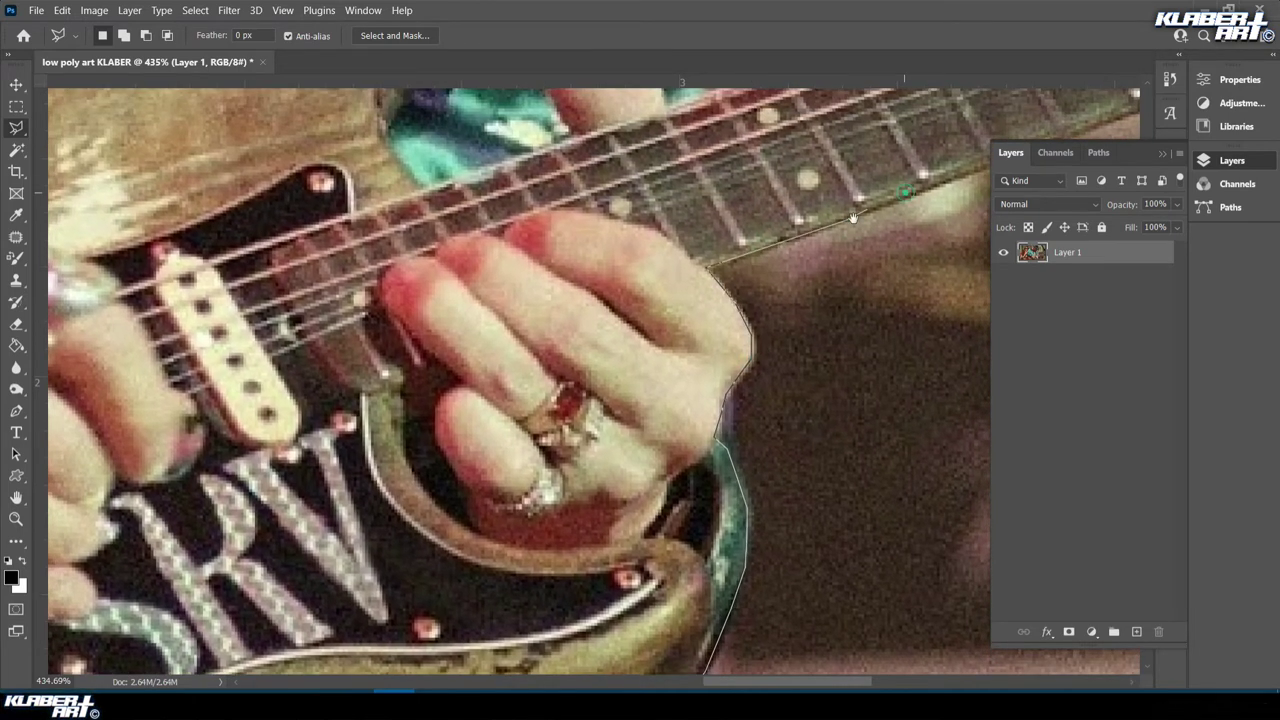
{"action": "left_click_drag", "start_coordinate": [815, 235], "coordinate": [413, 342]}
{"action": "left_click", "coordinate": [713, 229]}
{"action": "left_click_drag", "start_coordinate": [782, 208], "coordinate": [560, 310]}
{"action": "left_click_drag", "start_coordinate": [768, 266], "coordinate": [530, 379]}
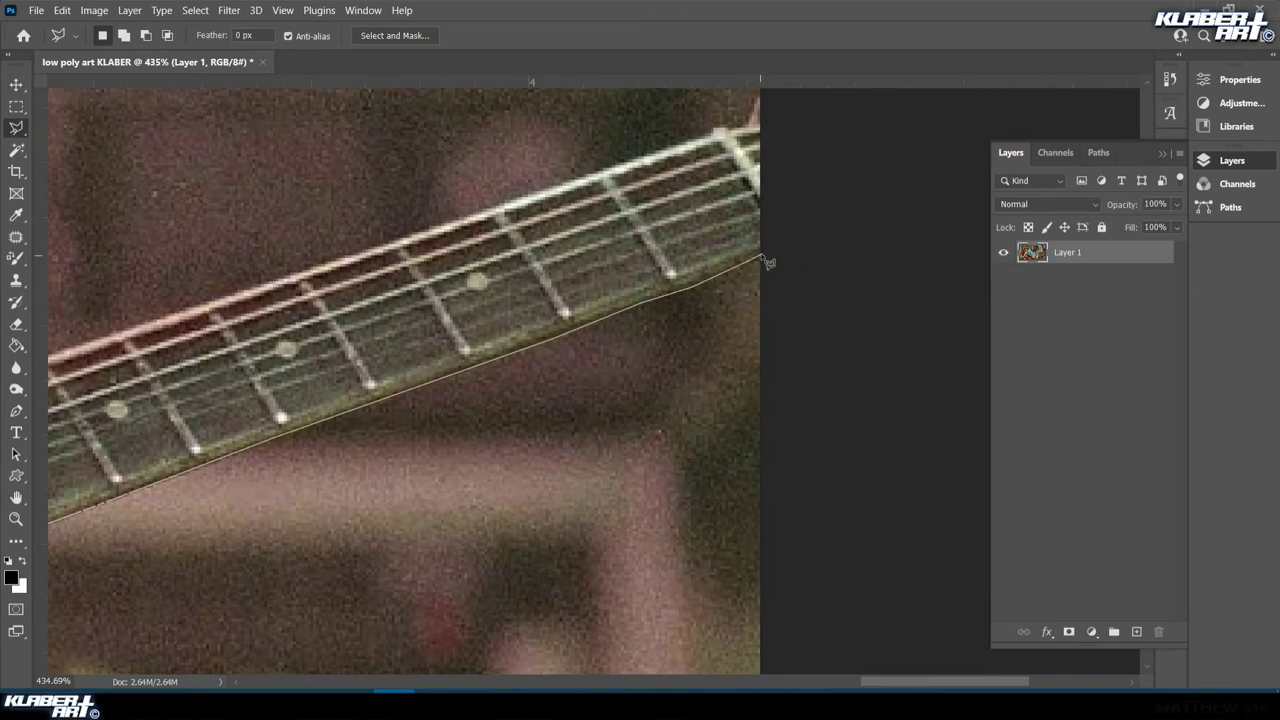
{"action": "left_click", "coordinate": [775, 256]}
{"action": "left_click", "coordinate": [773, 114]}
Trace back along the guitar neck's upper edge toward the guitarist
{"action": "left_click_drag", "start_coordinate": [775, 100], "coordinate": [770, 244]}
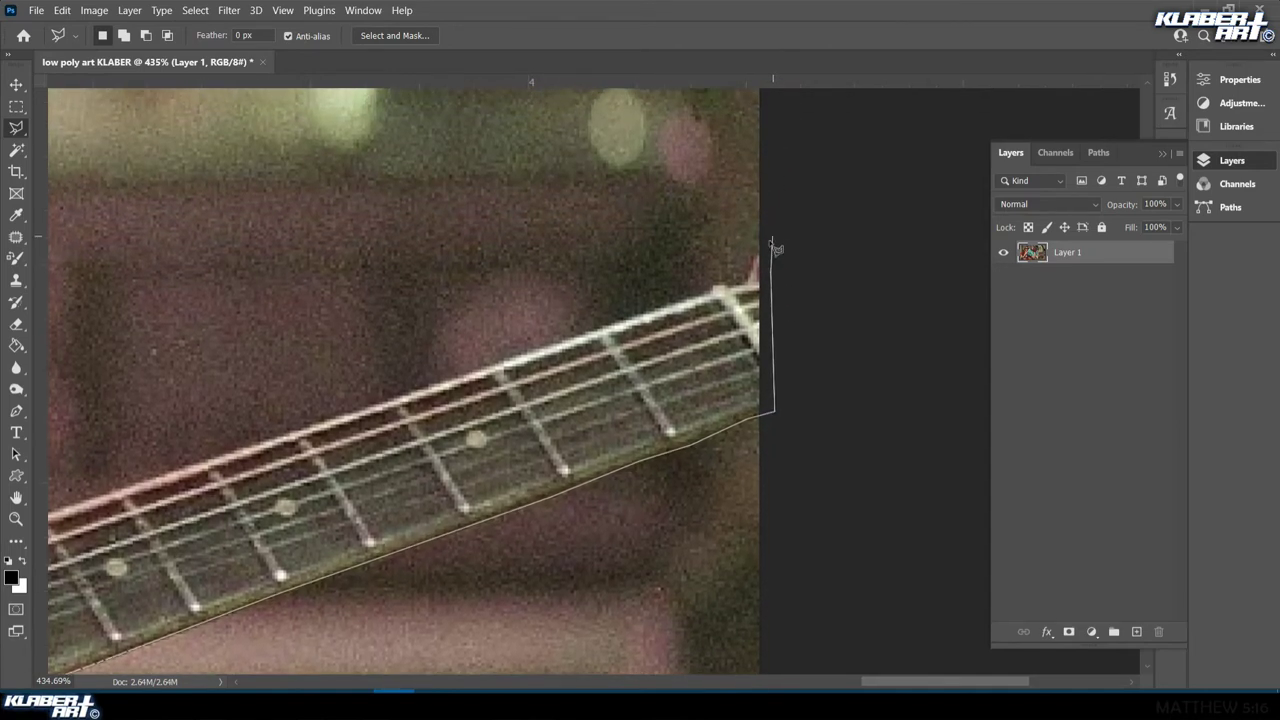
{"action": "left_click", "coordinate": [765, 248]}
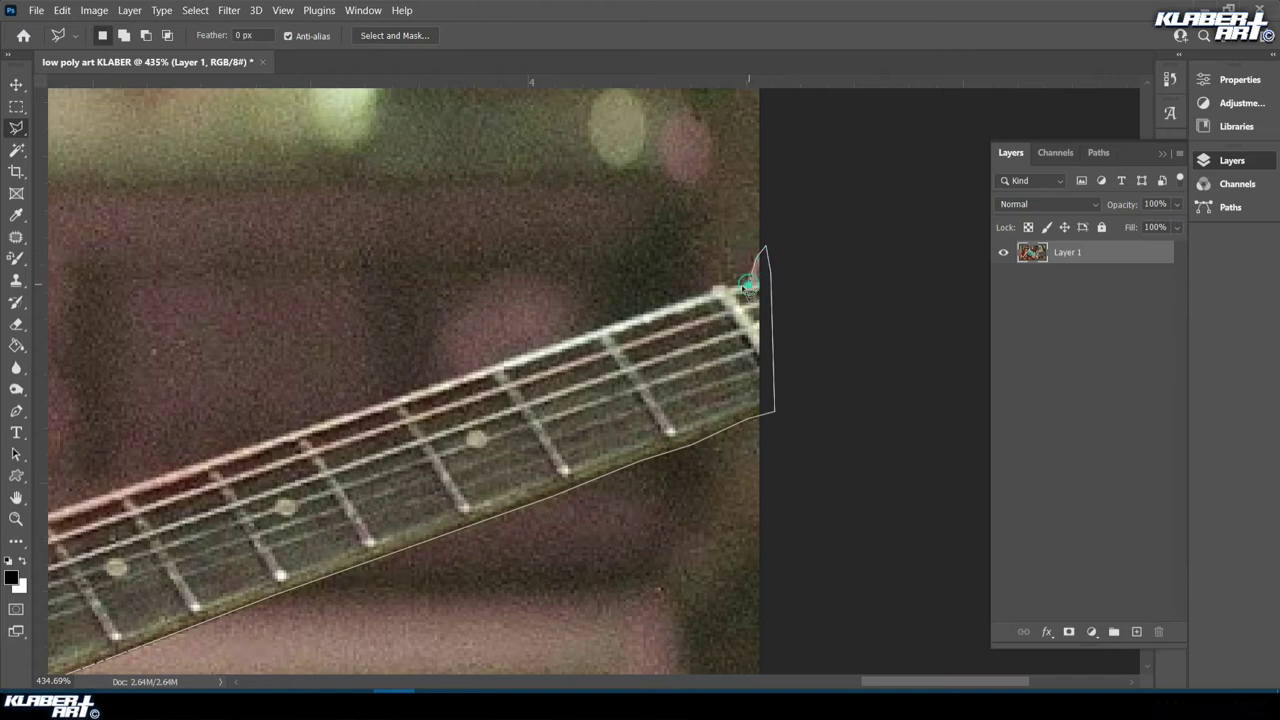
{"action": "left_click", "coordinate": [748, 285]}
{"action": "left_click", "coordinate": [720, 290]}
{"action": "left_click", "coordinate": [523, 358]}
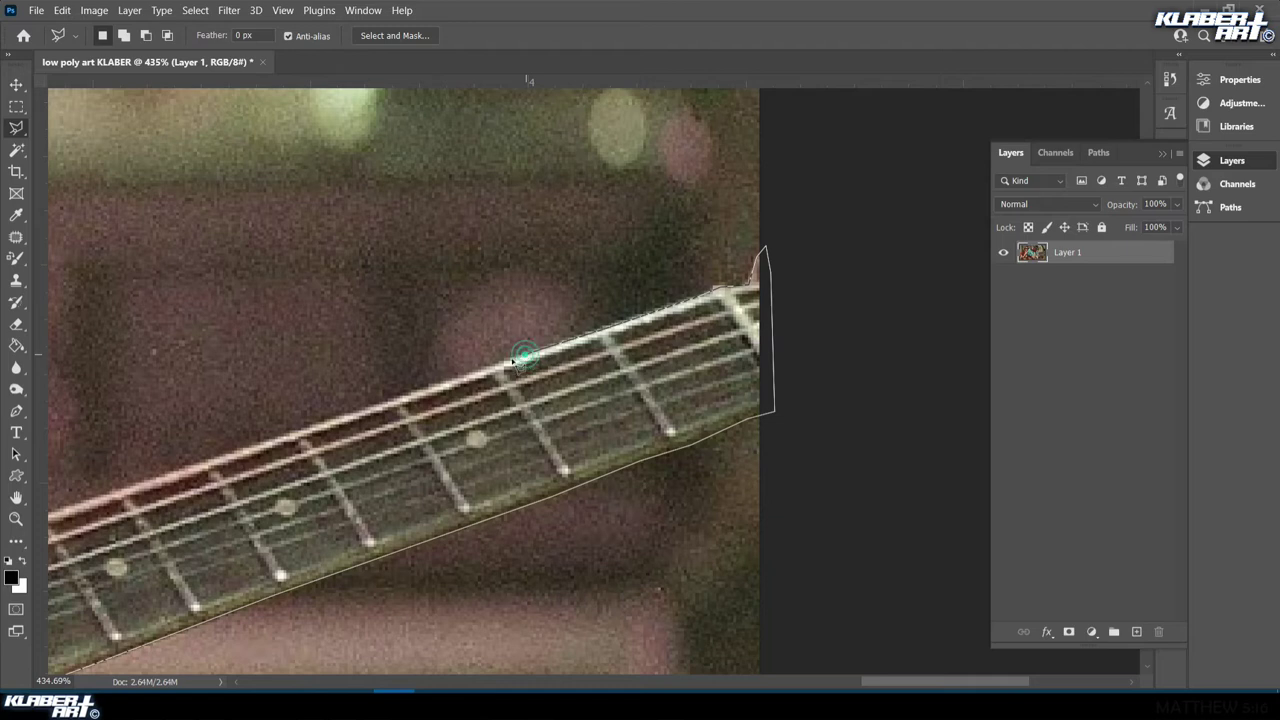
{"action": "mouse_move", "coordinate": [385, 410]}
{"action": "left_mouse_down"}
{"action": "mouse_move", "coordinate": [489, 371]}
{"action": "mouse_move", "coordinate": [699, 330]}
{"action": "left_mouse_up"}
{"action": "left_click", "coordinate": [633, 346]}
{"action": "left_click", "coordinate": [500, 380]}
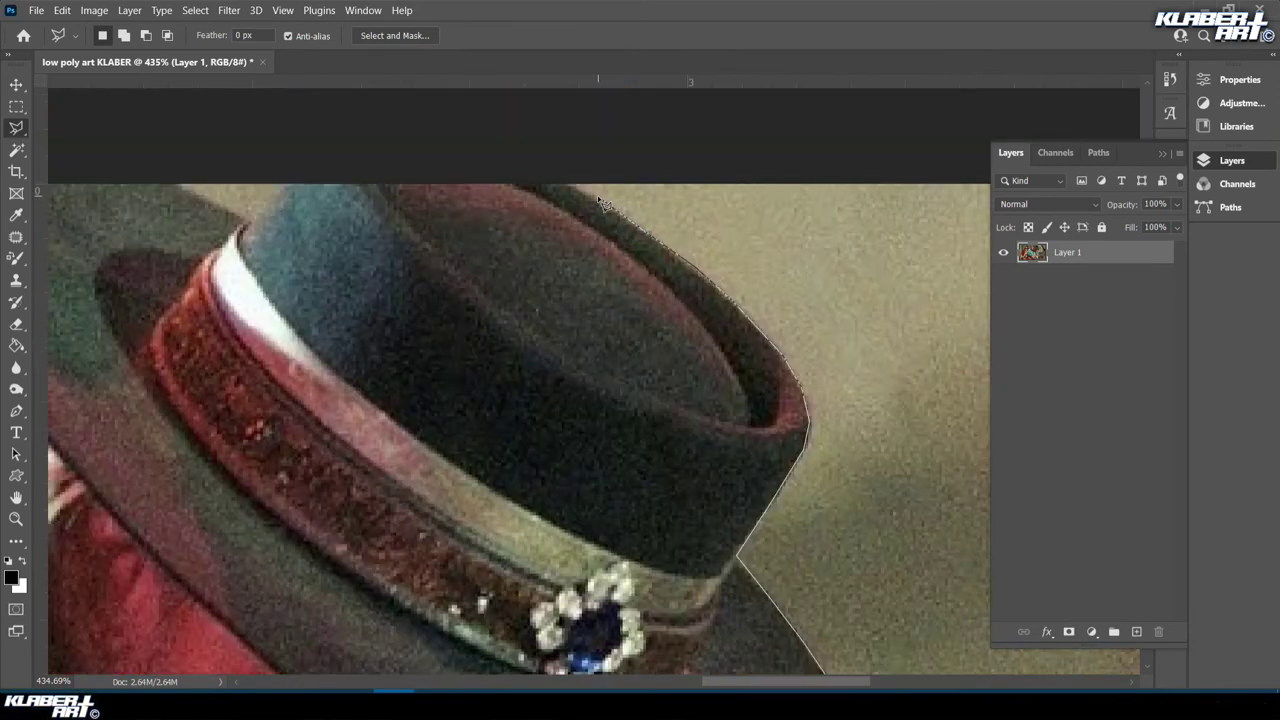
Follow the hat brim and close the outline at the starting point
{"action": "left_click", "coordinate": [600, 201]}
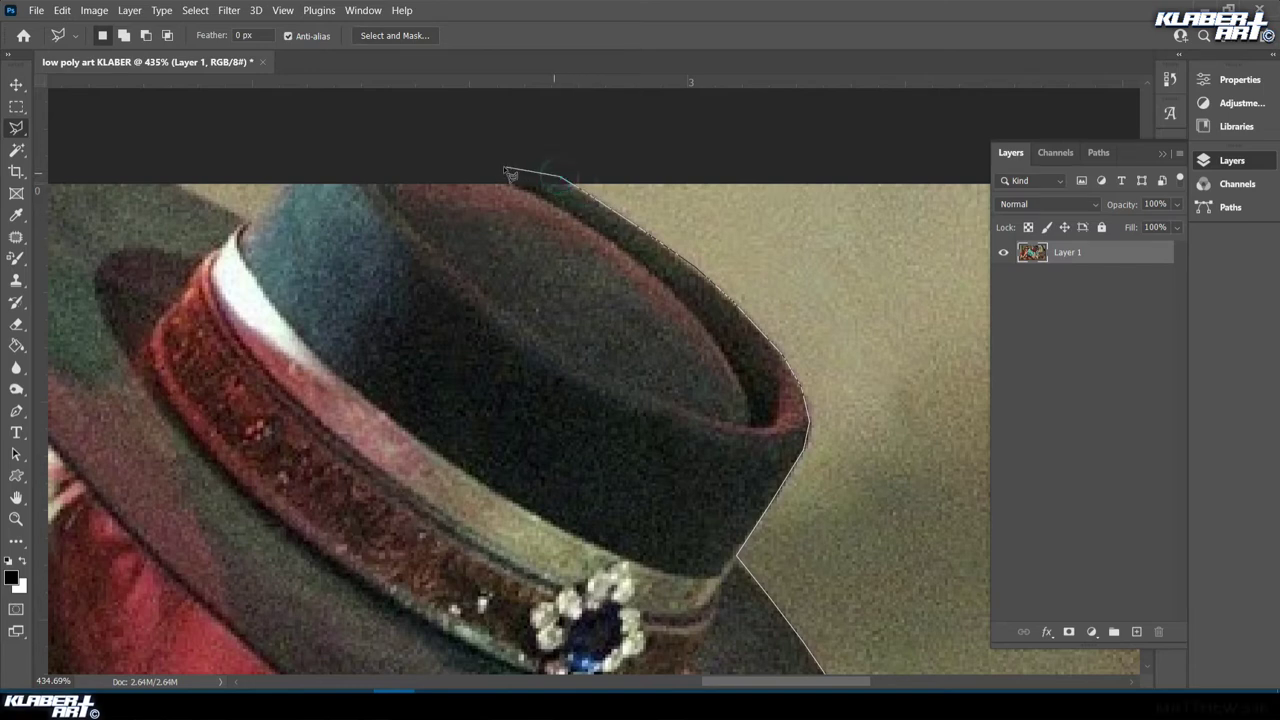
{"action": "left_click_drag", "start_coordinate": [491, 166], "coordinate": [629, 160]}
{"action": "left_click_drag", "start_coordinate": [436, 146], "coordinate": [480, 153]}
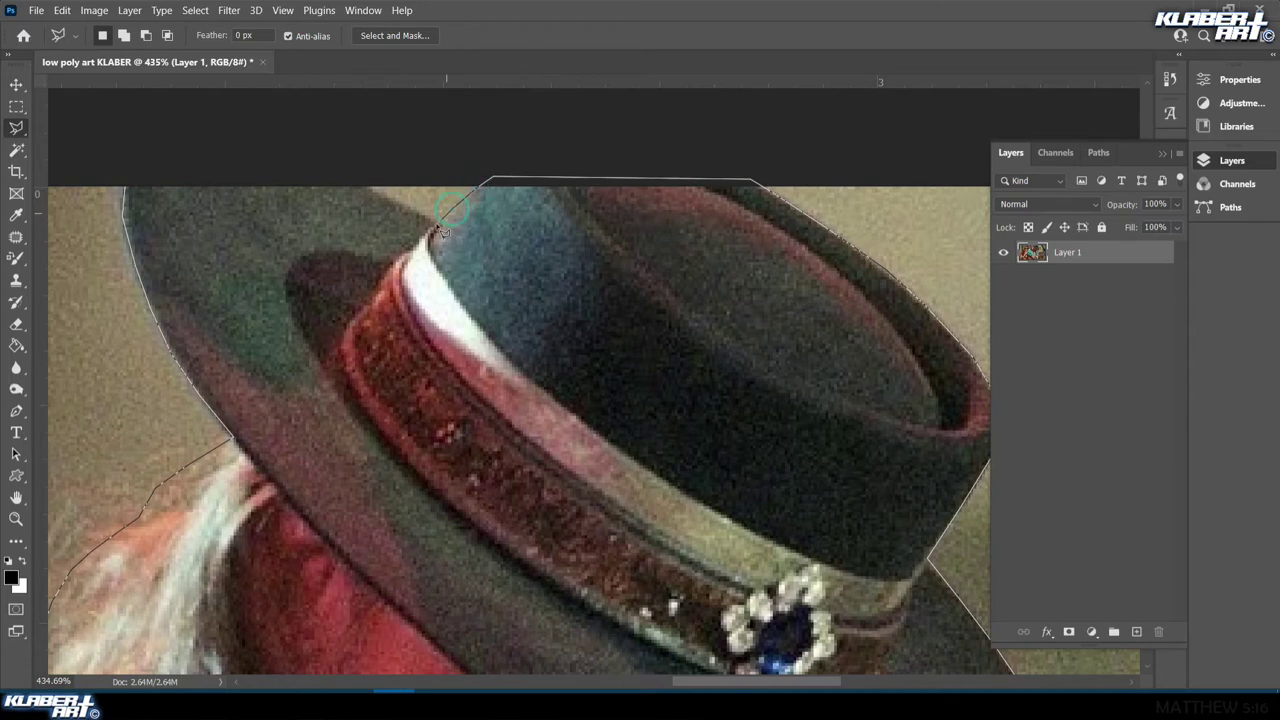
{"action": "left_click", "coordinate": [338, 178]}
{"action": "left_click_drag", "start_coordinate": [215, 176], "coordinate": [371, 189]}
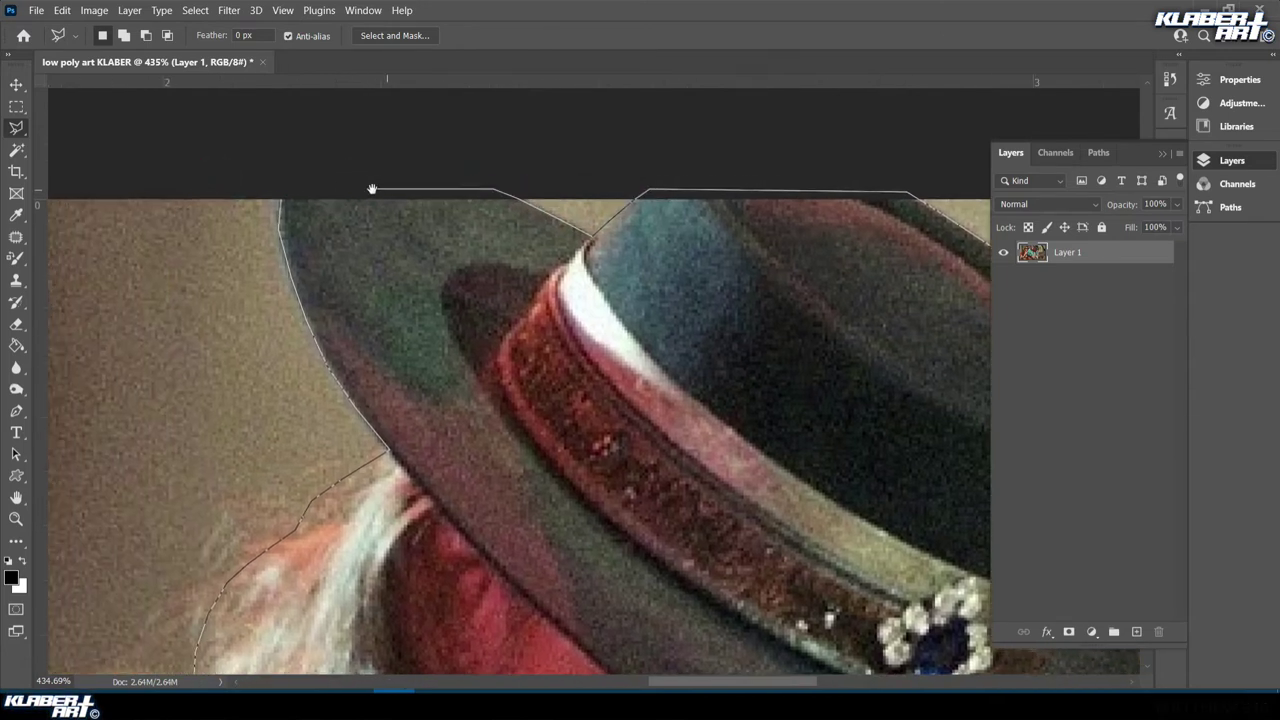
{"action": "left_click", "coordinate": [286, 195]}
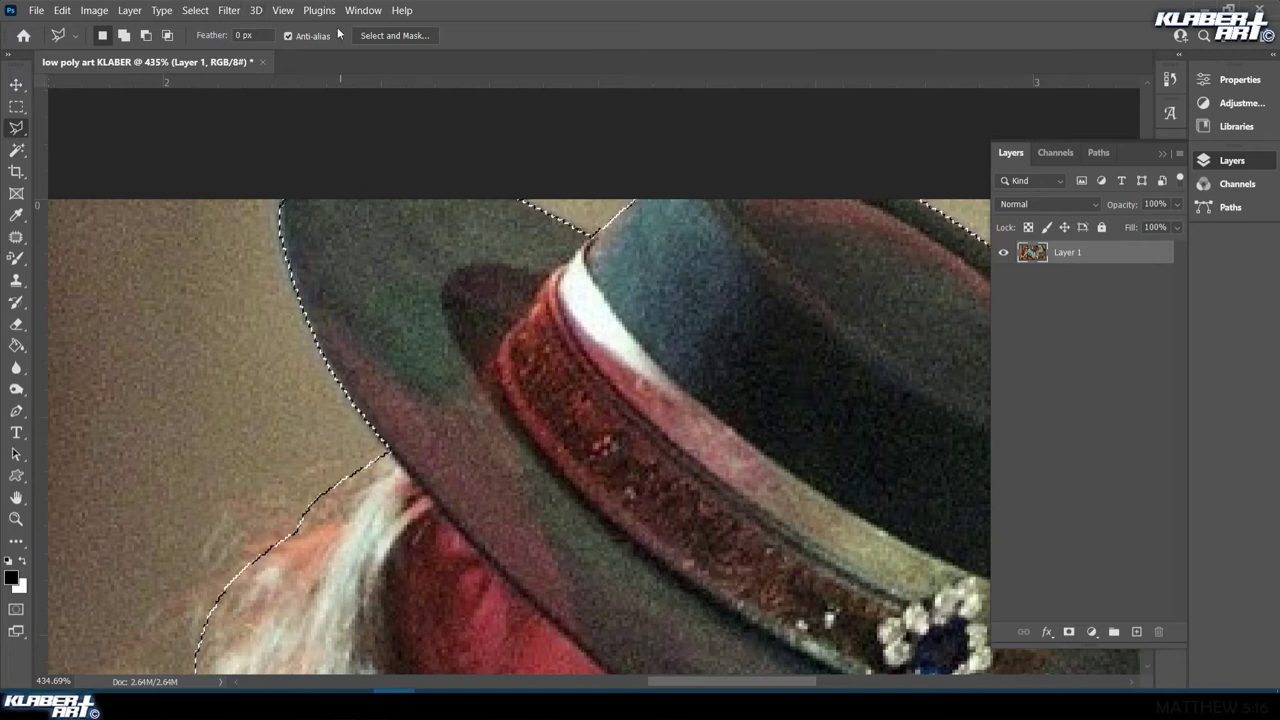
Fit the image on screen, invert the selection, delete the concert backdrop, and deselect
{"action": "left_click", "coordinate": [282, 10]}
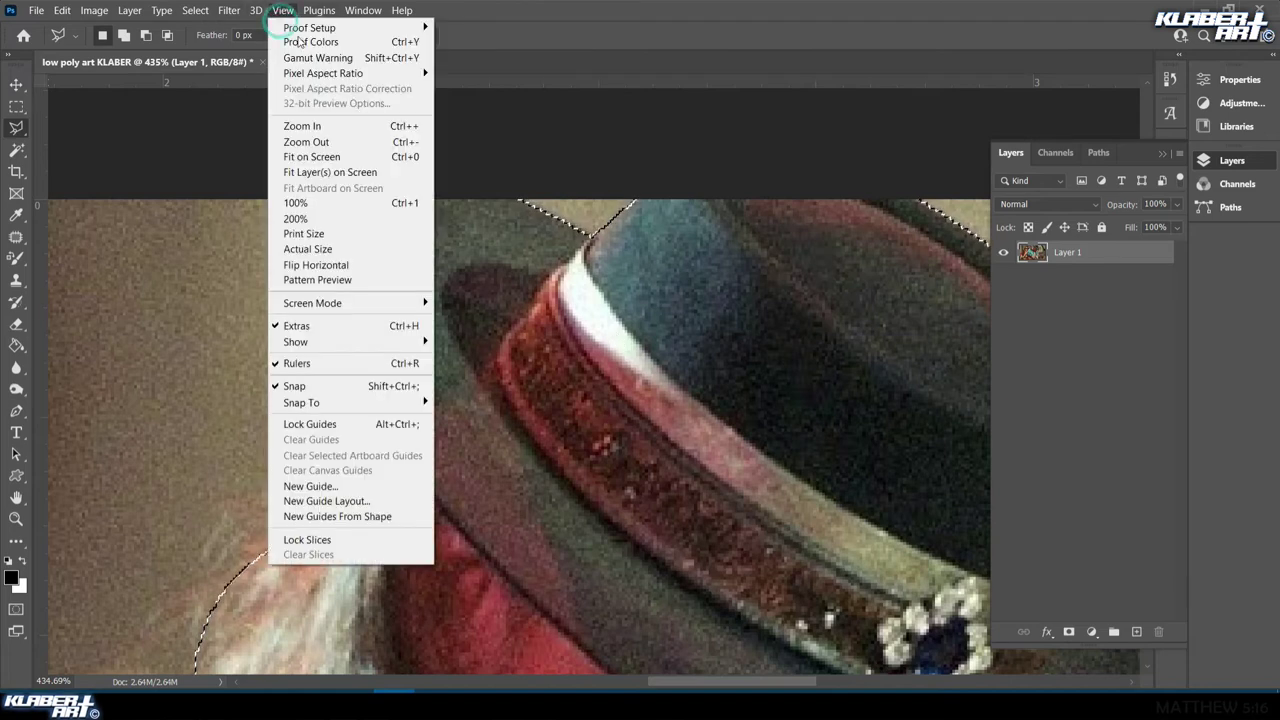
{"action": "left_click", "coordinate": [322, 158]}
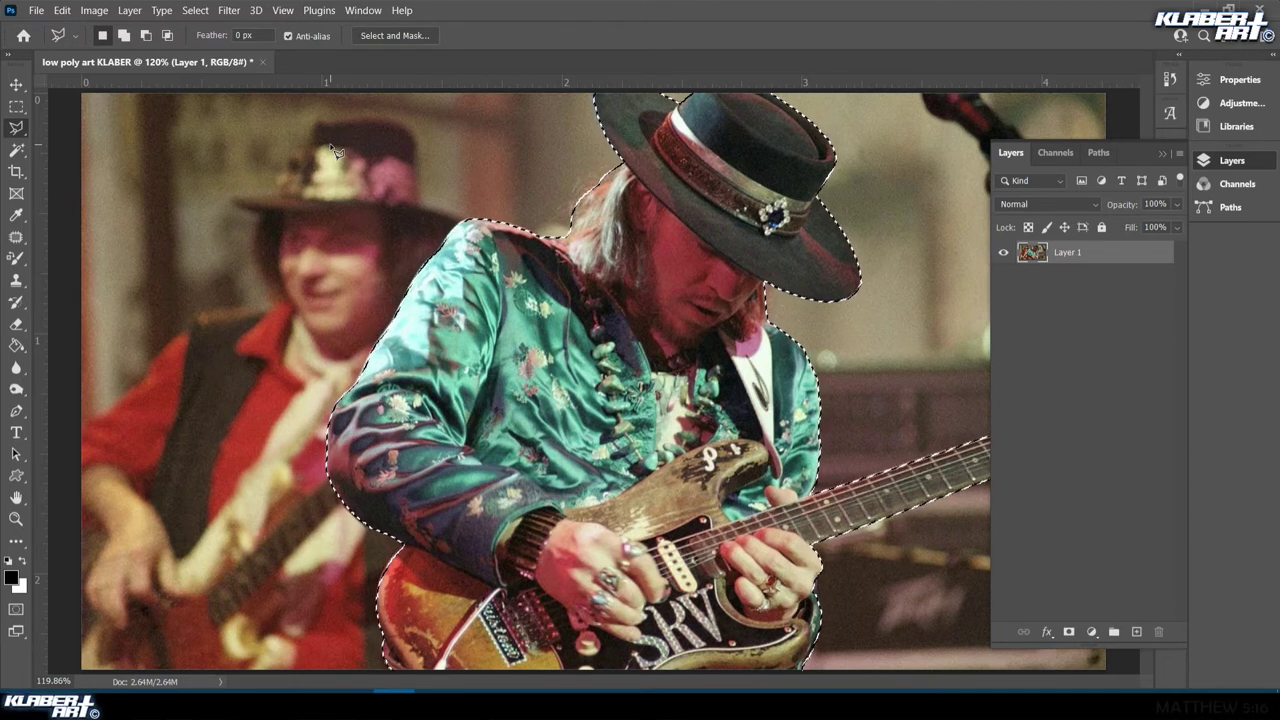
{"action": "key", "text": "Delete"}
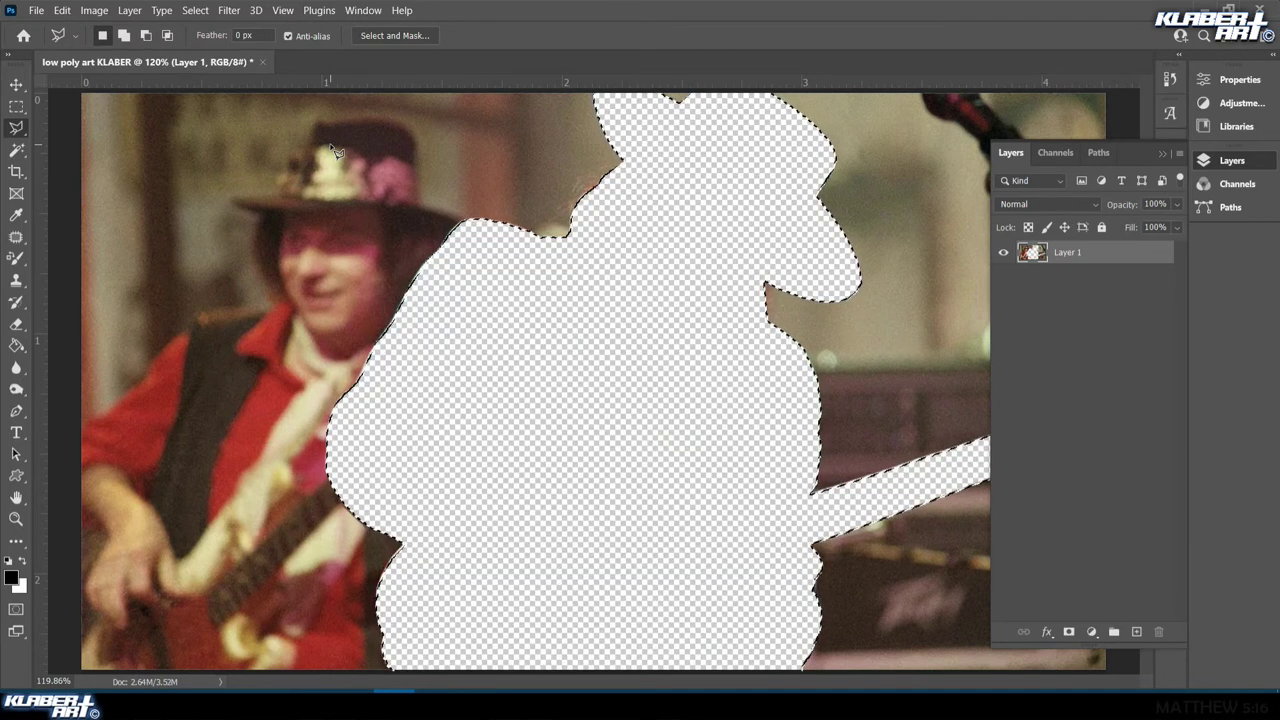
{"action": "key", "text": "ctrl+z"}
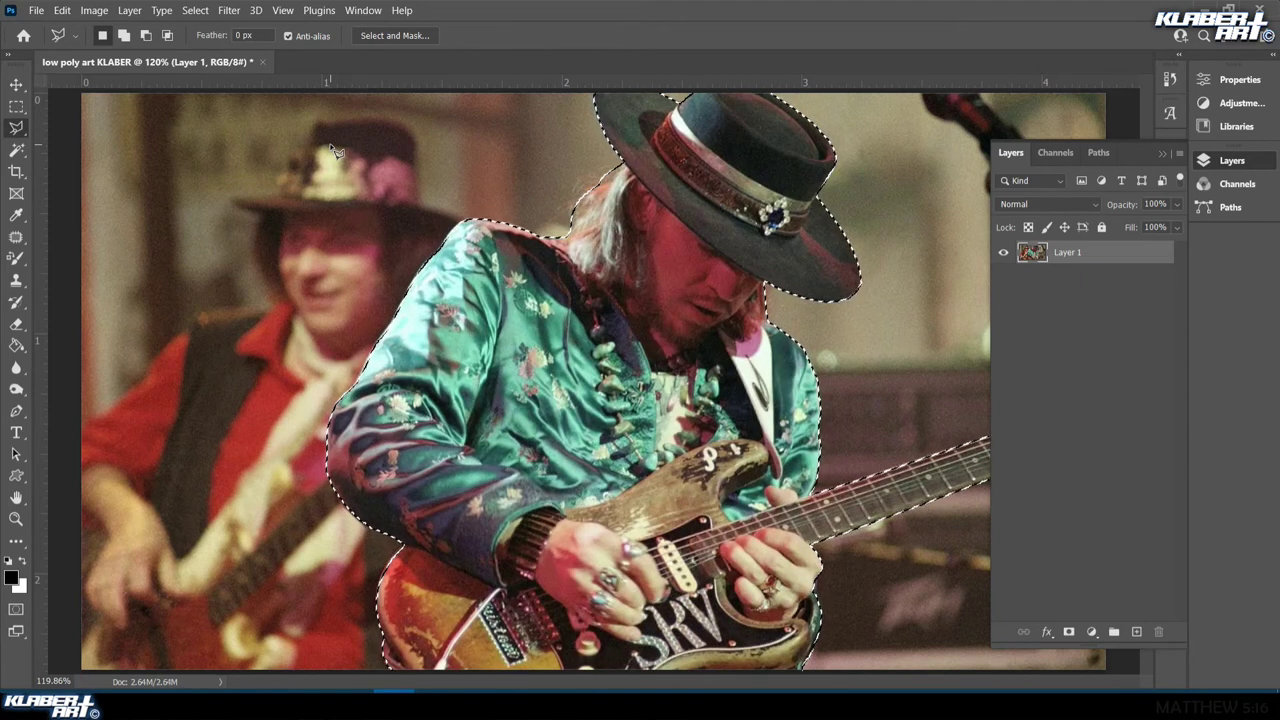
{"action": "left_click", "coordinate": [195, 10]}
{"action": "left_click", "coordinate": [210, 76]}
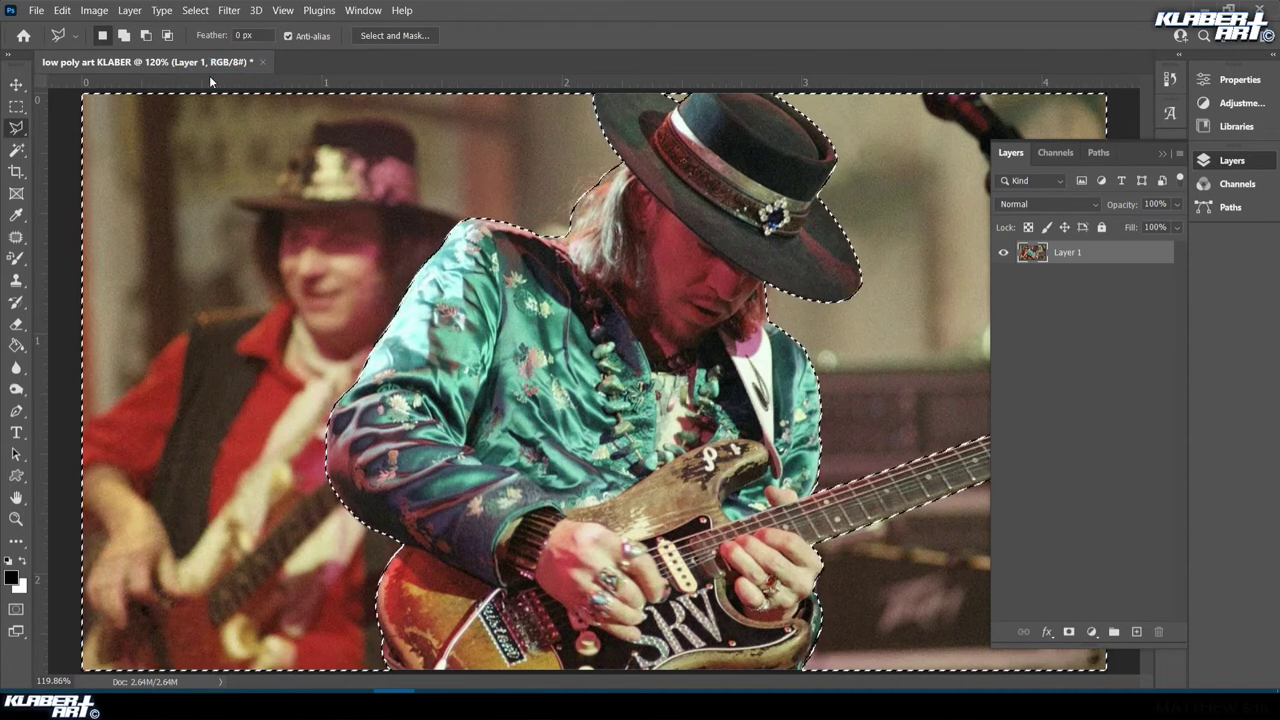
{"action": "key", "text": "Delete"}
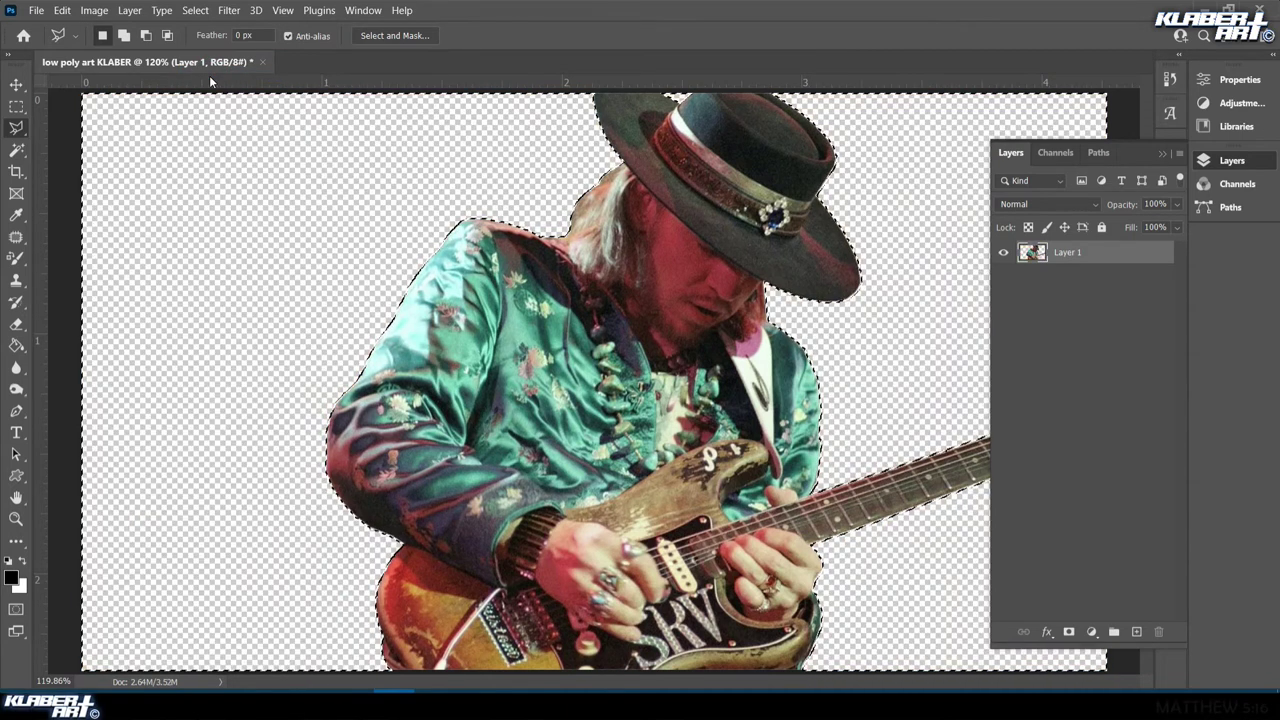
{"action": "left_click", "coordinate": [195, 10]}
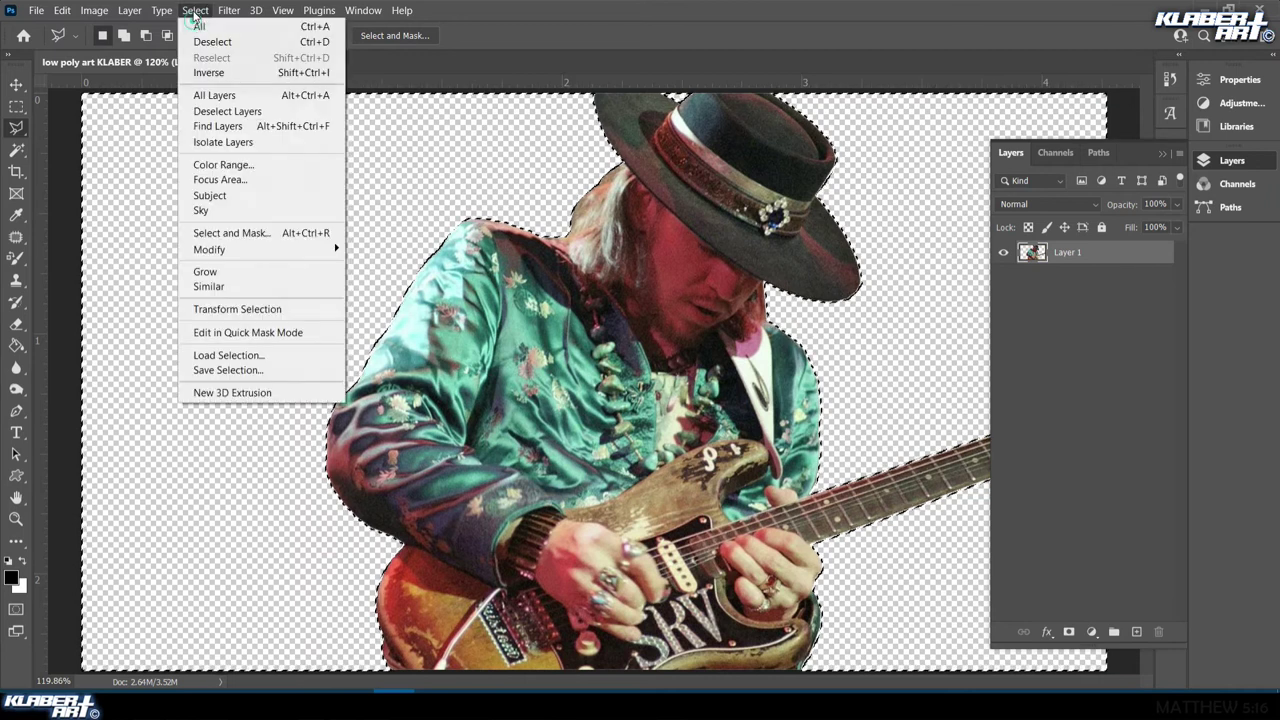
{"action": "left_click", "coordinate": [201, 42]}
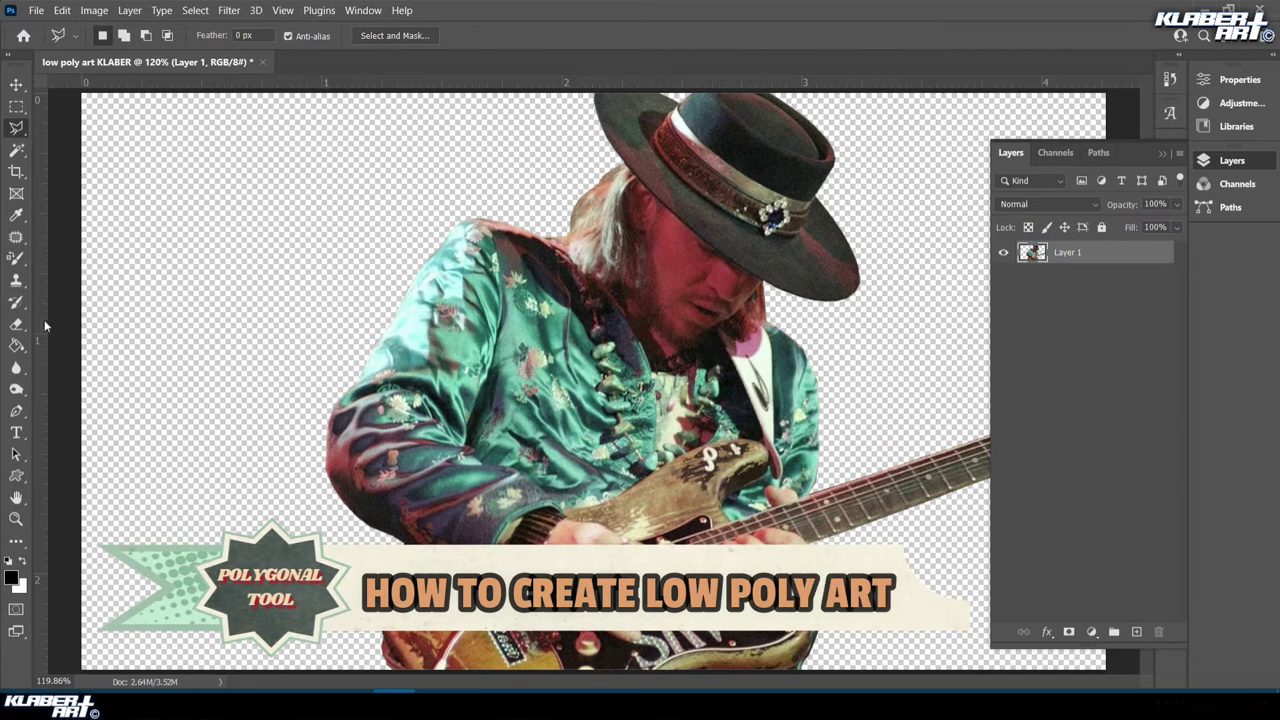
Zoom onto the face under the hat and lasso a thin sliver along the brim edge
{"action": "left_click", "coordinate": [16, 519]}
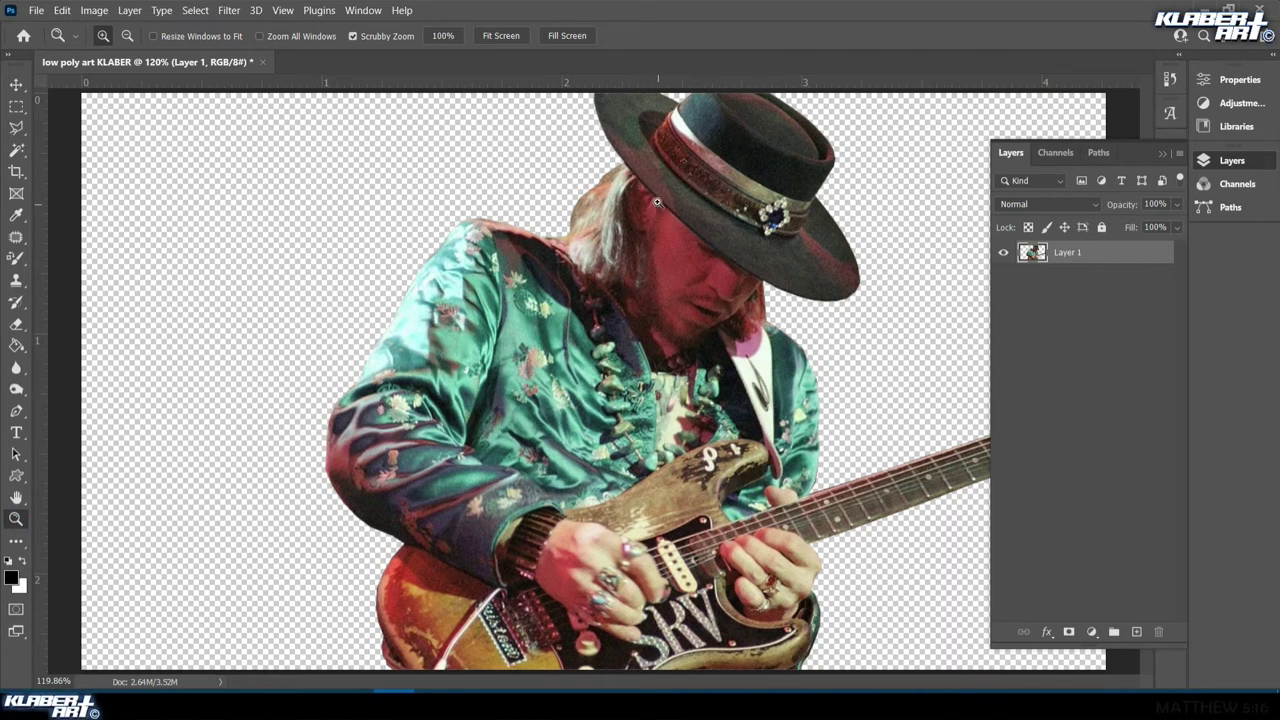
{"action": "left_click_drag", "start_coordinate": [625, 177], "coordinate": [709, 259]}
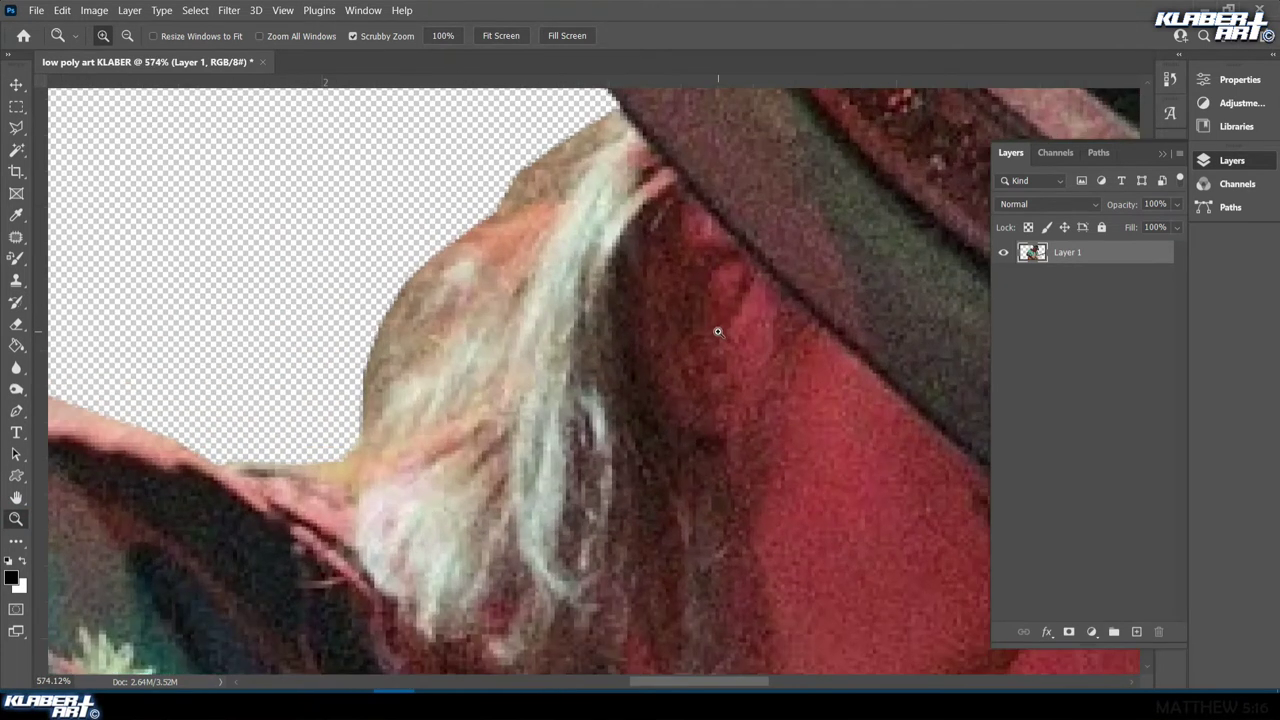
{"action": "left_click_drag", "start_coordinate": [742, 363], "coordinate": [608, 334]}
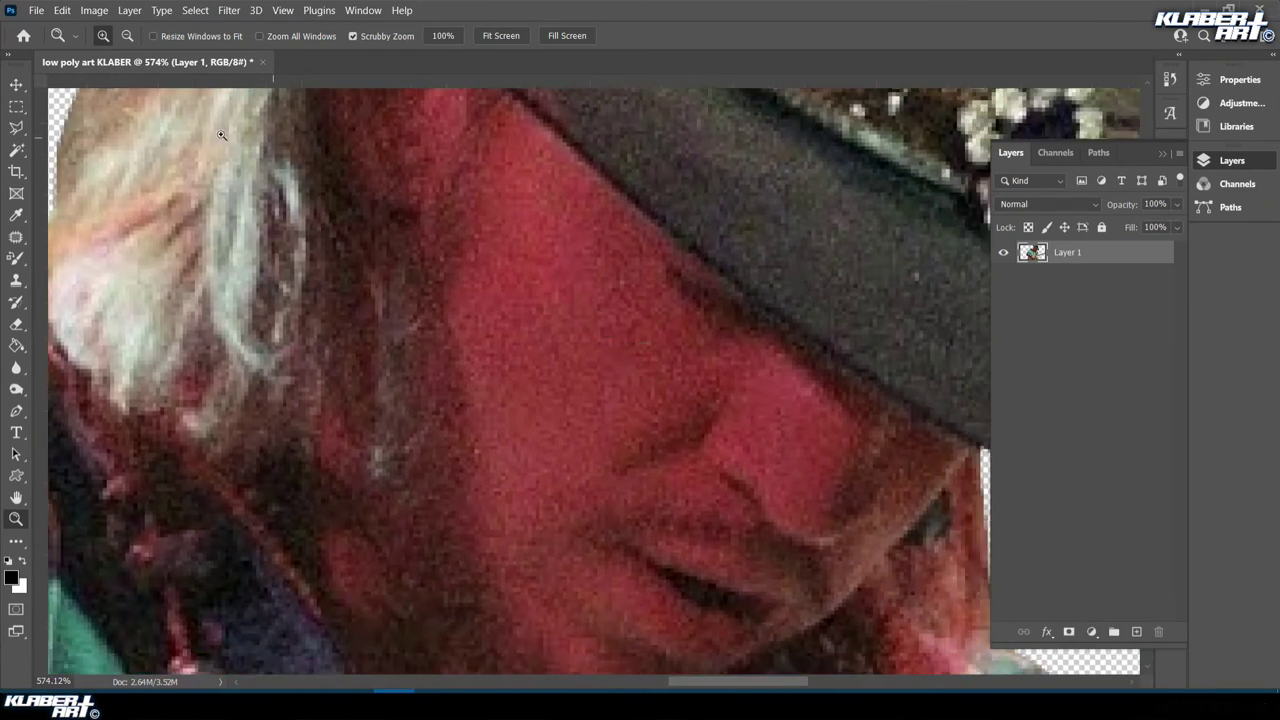
{"action": "left_click", "coordinate": [20, 128]}
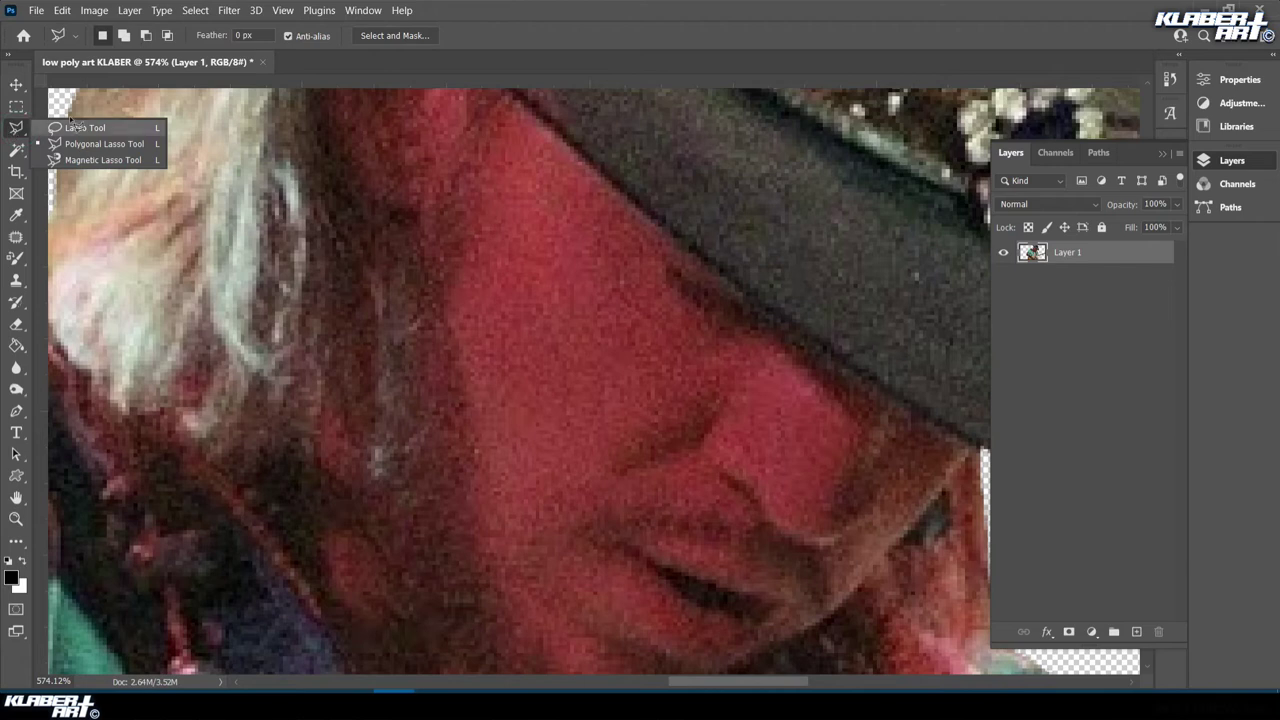
{"action": "left_click", "coordinate": [92, 147]}
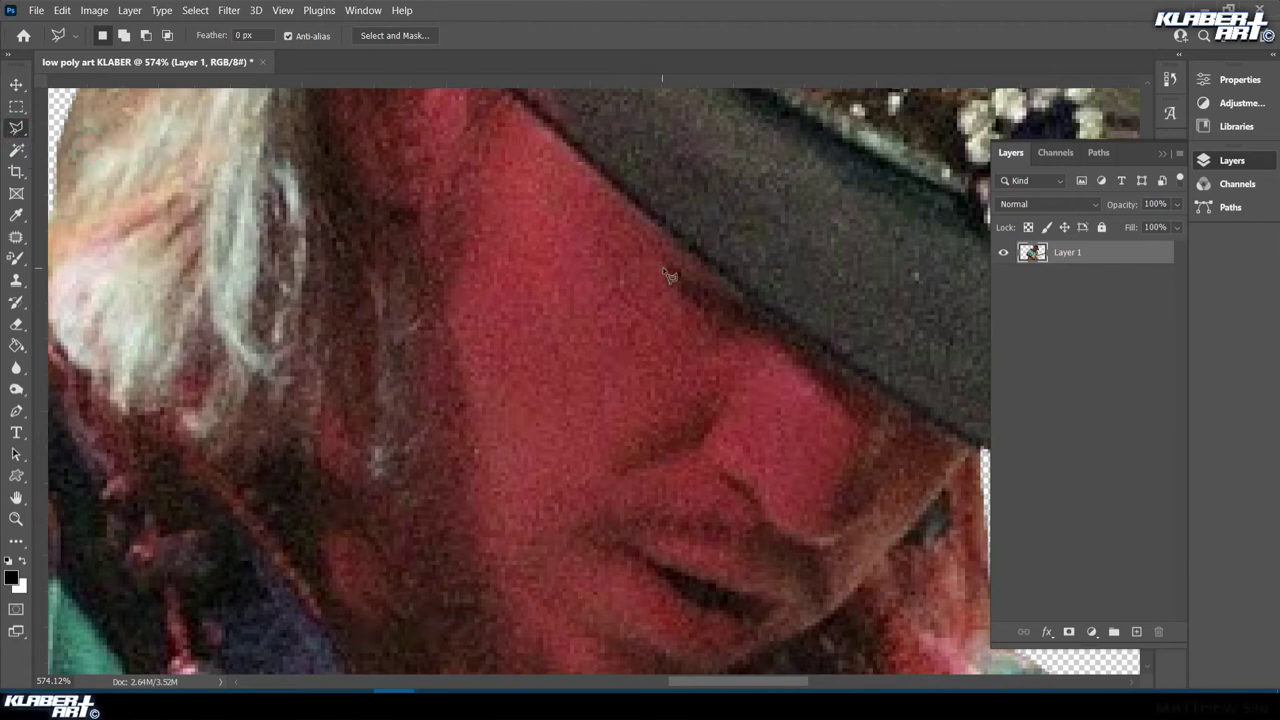
{"action": "left_click", "coordinate": [657, 224]}
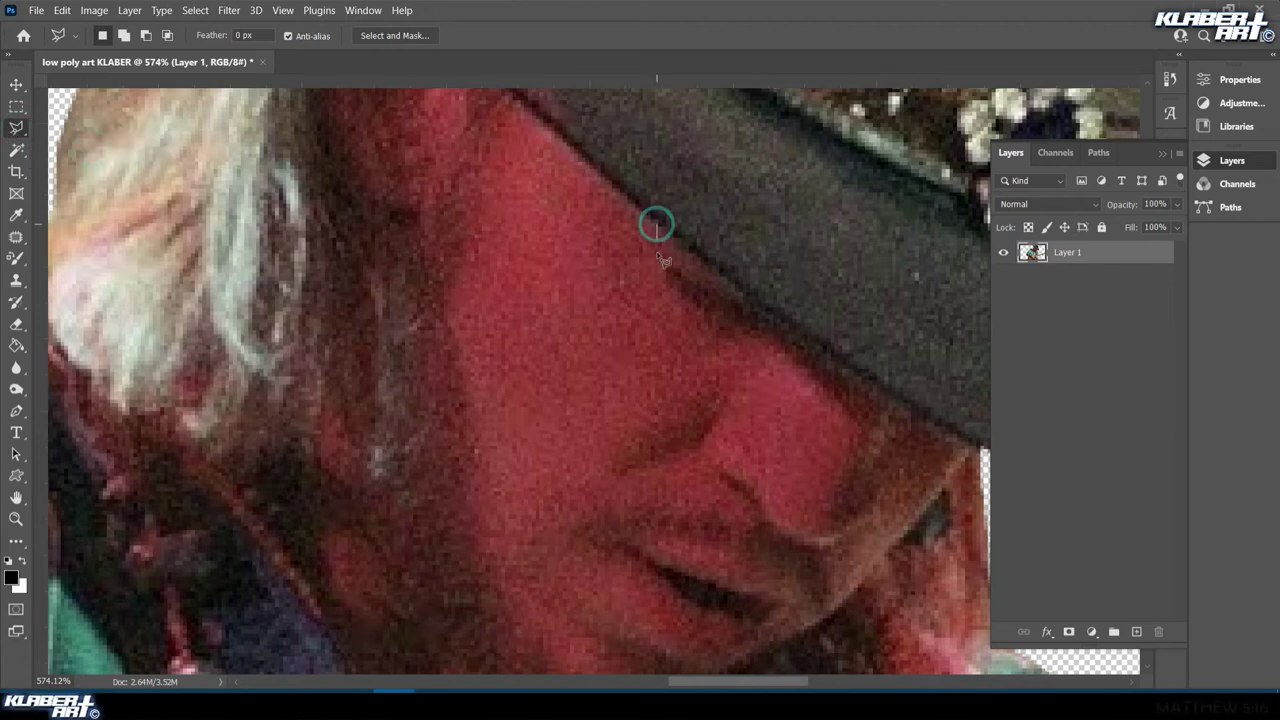
{"action": "left_click", "coordinate": [665, 278]}
{"action": "left_click", "coordinate": [735, 338]}
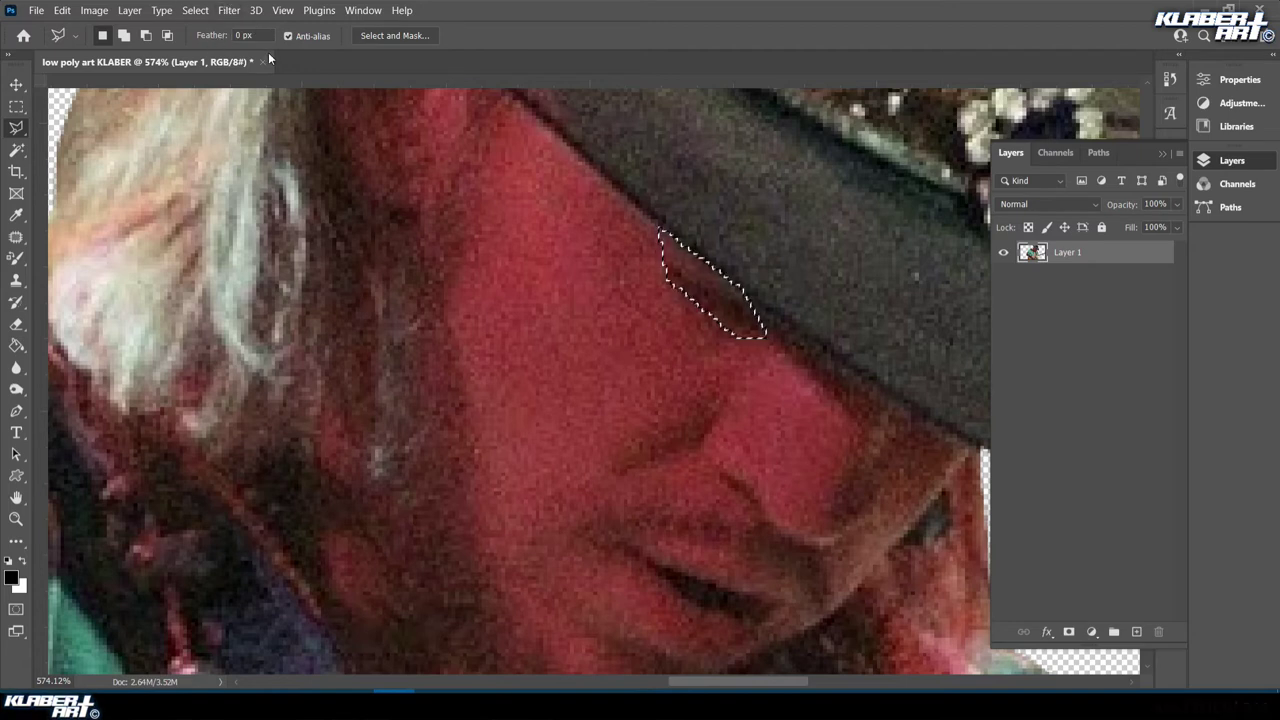
Apply Blur > Average to the brim sliver, then to a new triangle drawn on the cheek
{"action": "left_click", "coordinate": [229, 11]}
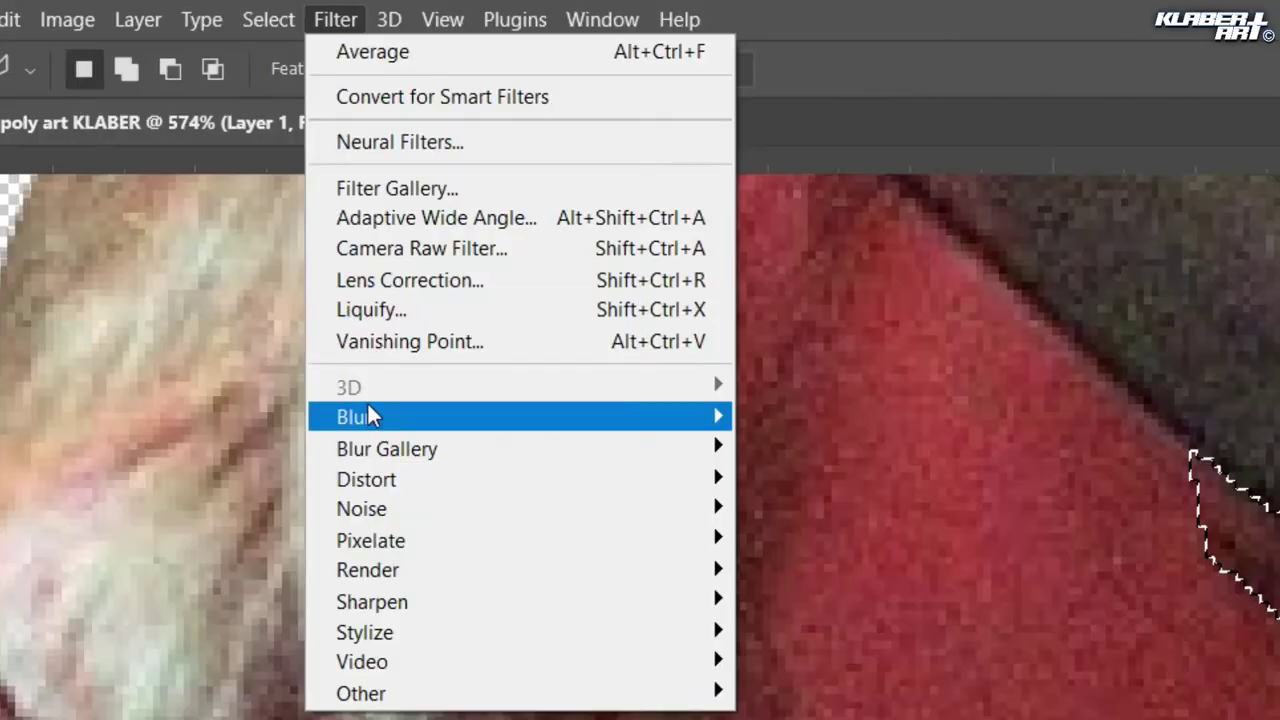
{"action": "mouse_move", "coordinate": [369, 423]}
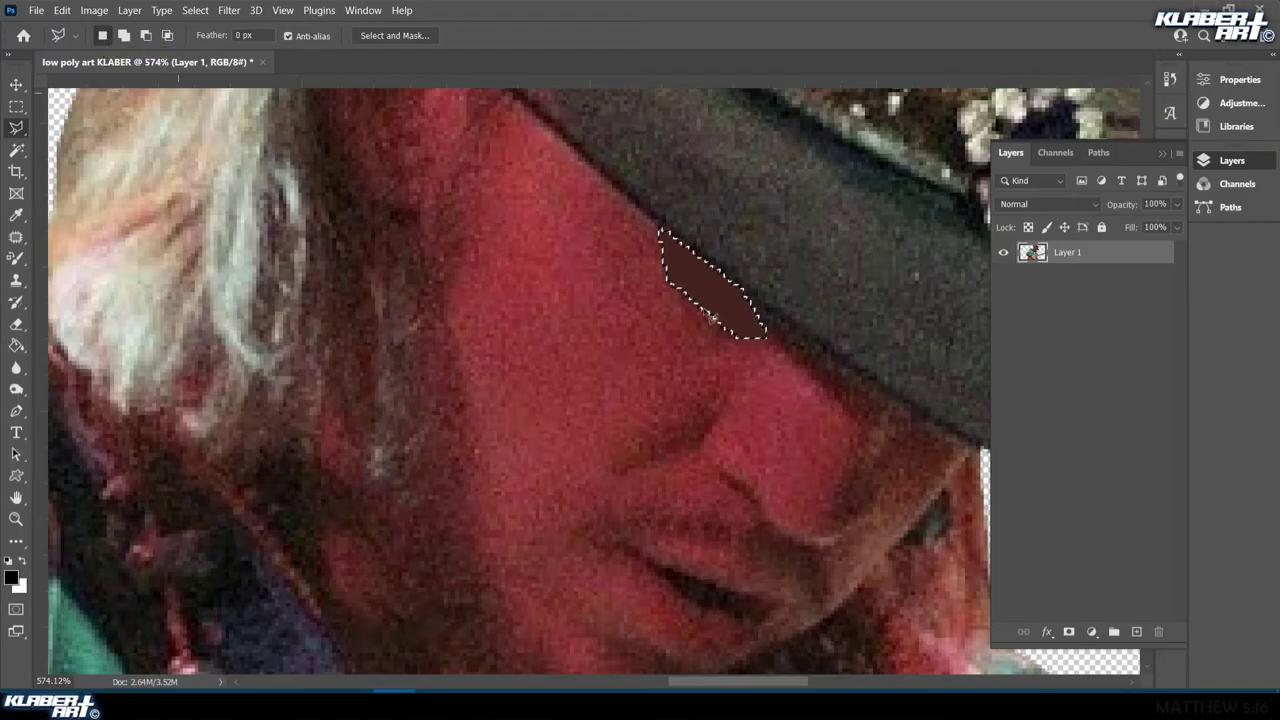
{"action": "left_click", "coordinate": [660, 228]}
{"action": "left_click", "coordinate": [664, 284]}
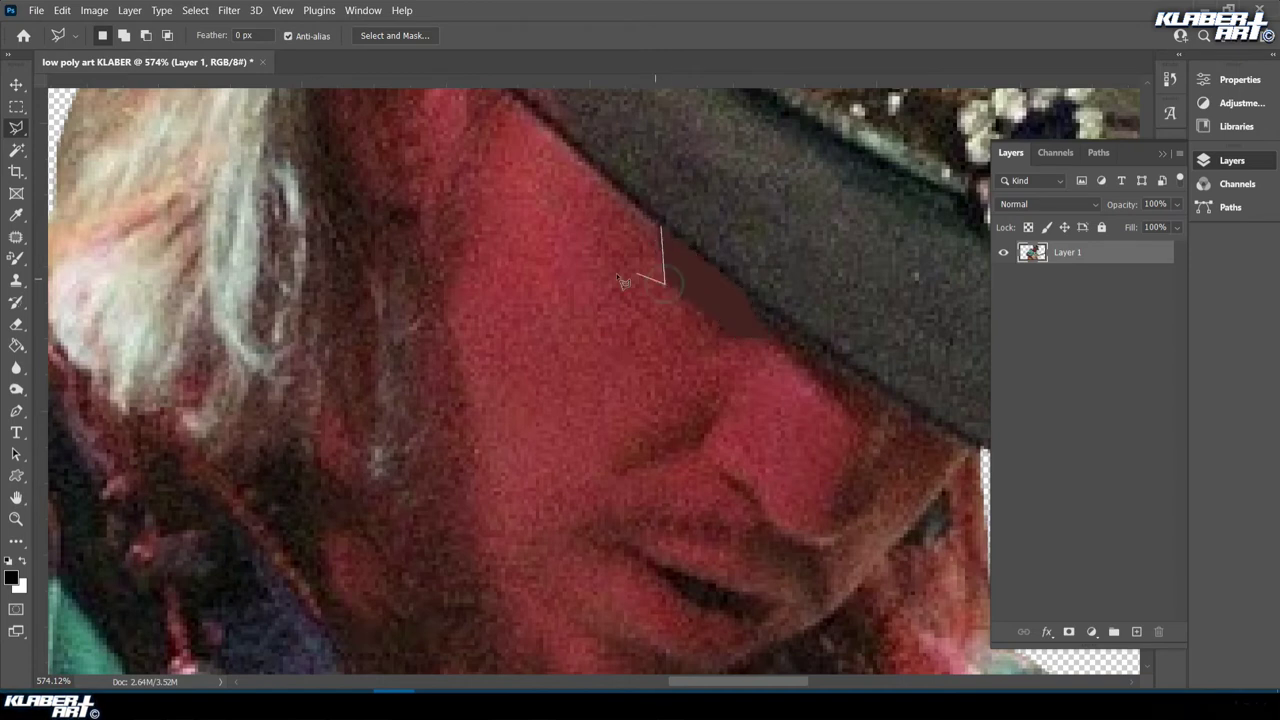
{"action": "double_click", "coordinate": [598, 174]}
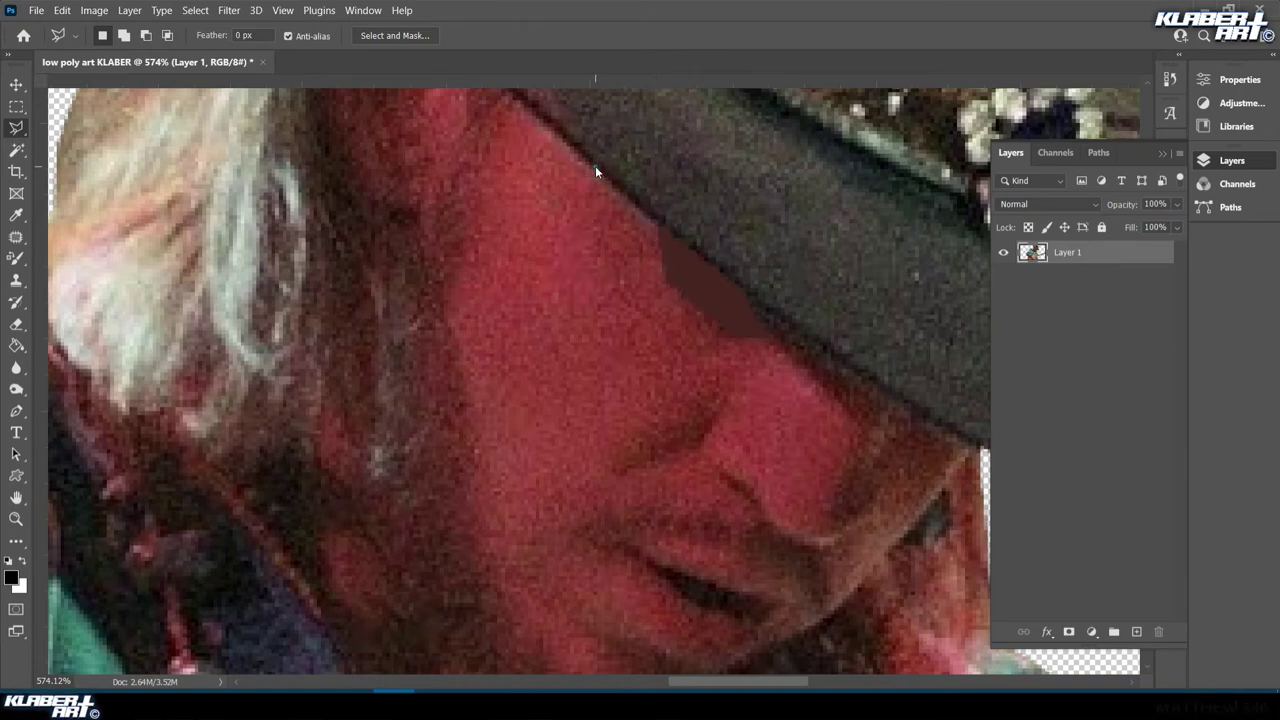
{"action": "left_click", "coordinate": [229, 10]}
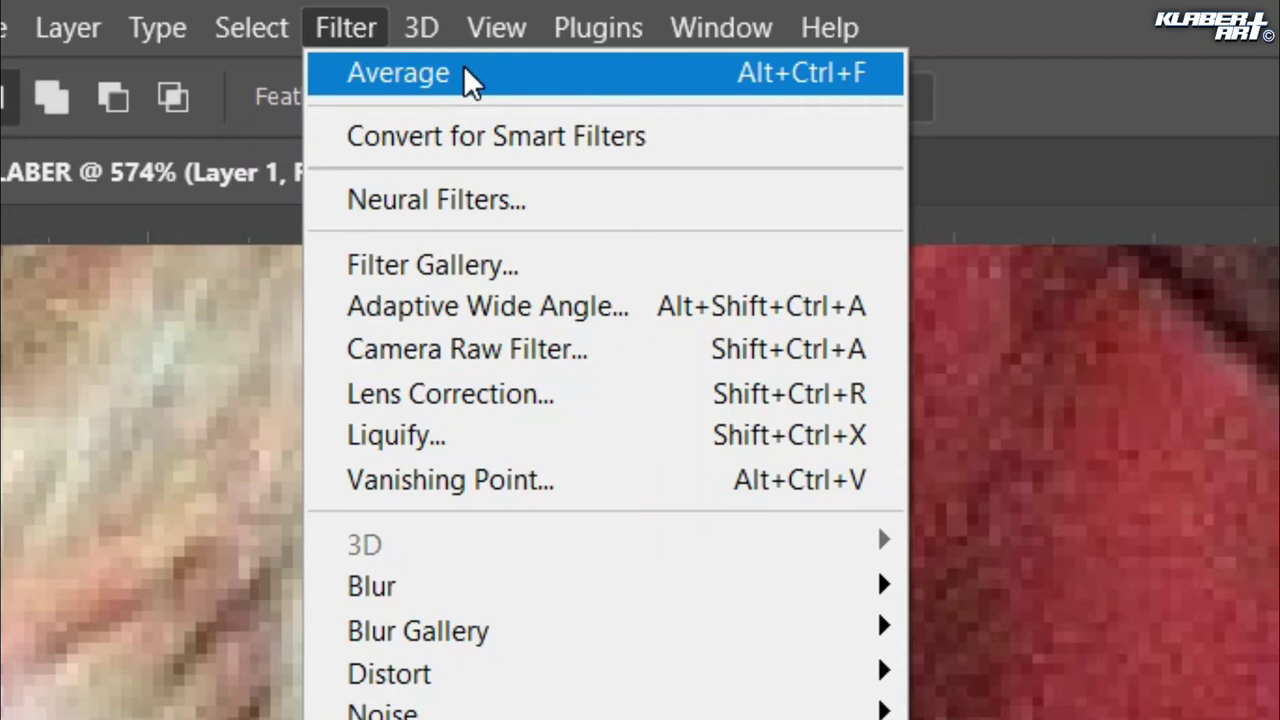
{"action": "left_click", "coordinate": [465, 72]}
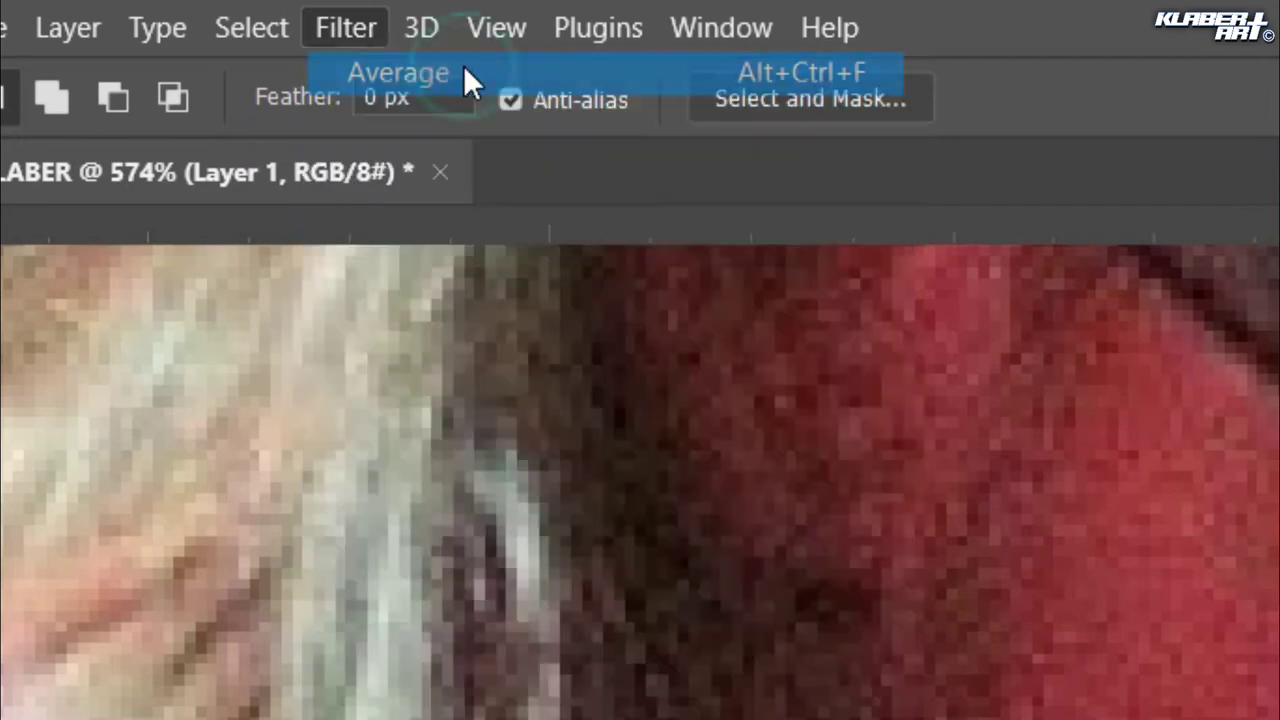
{"action": "left_click", "coordinate": [347, 26]}
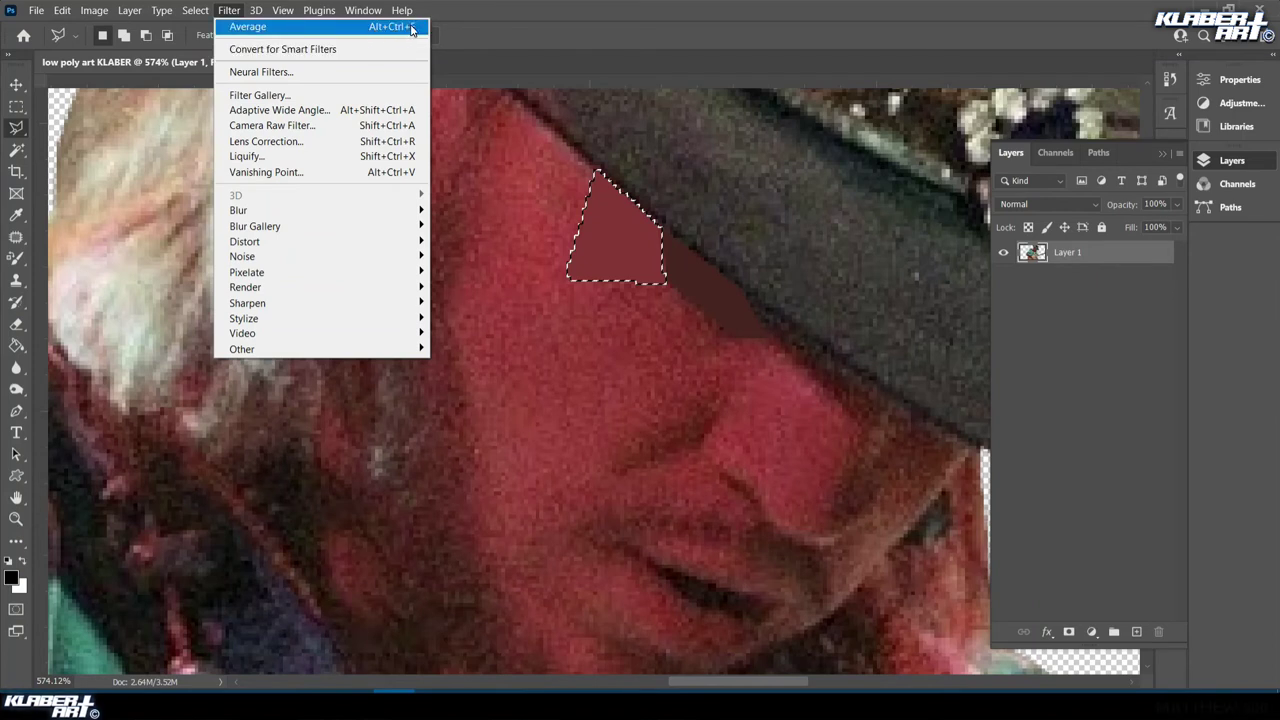
Turn a four-sided area near the hat brim into a flat facet of its averaged colour
{"action": "left_click", "coordinate": [363, 10]}
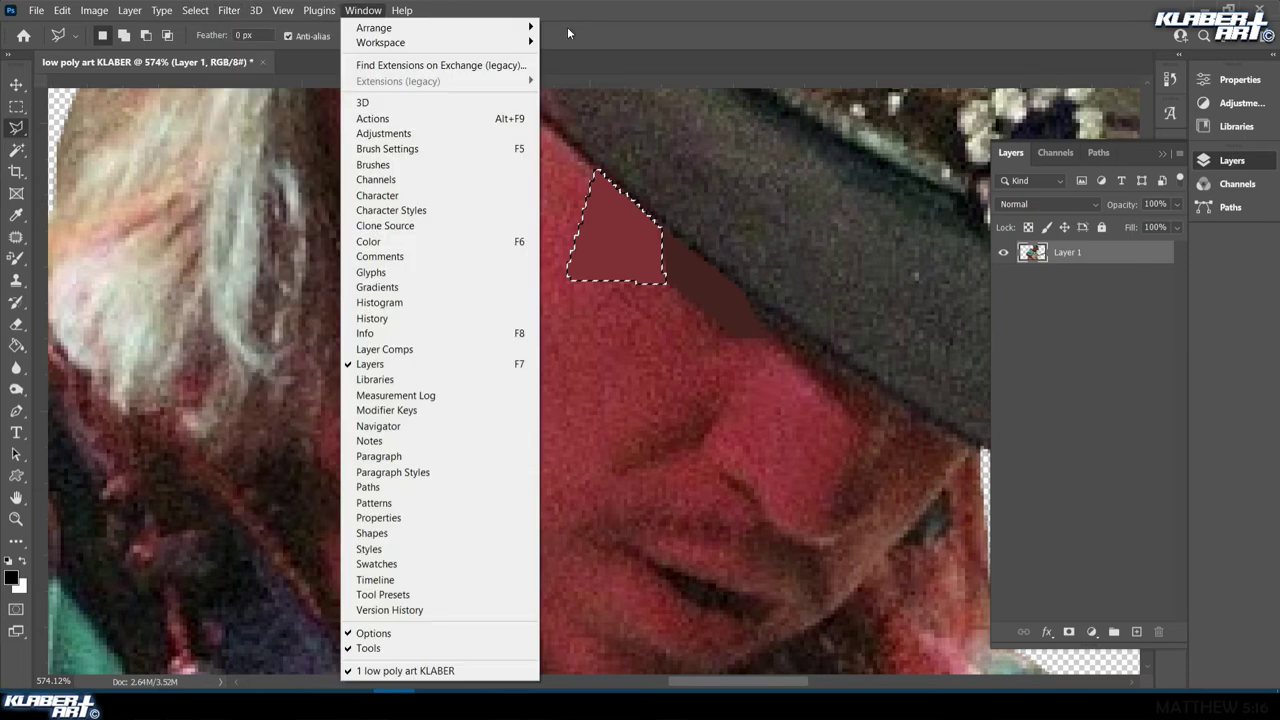
{"action": "left_click", "coordinate": [567, 26]}
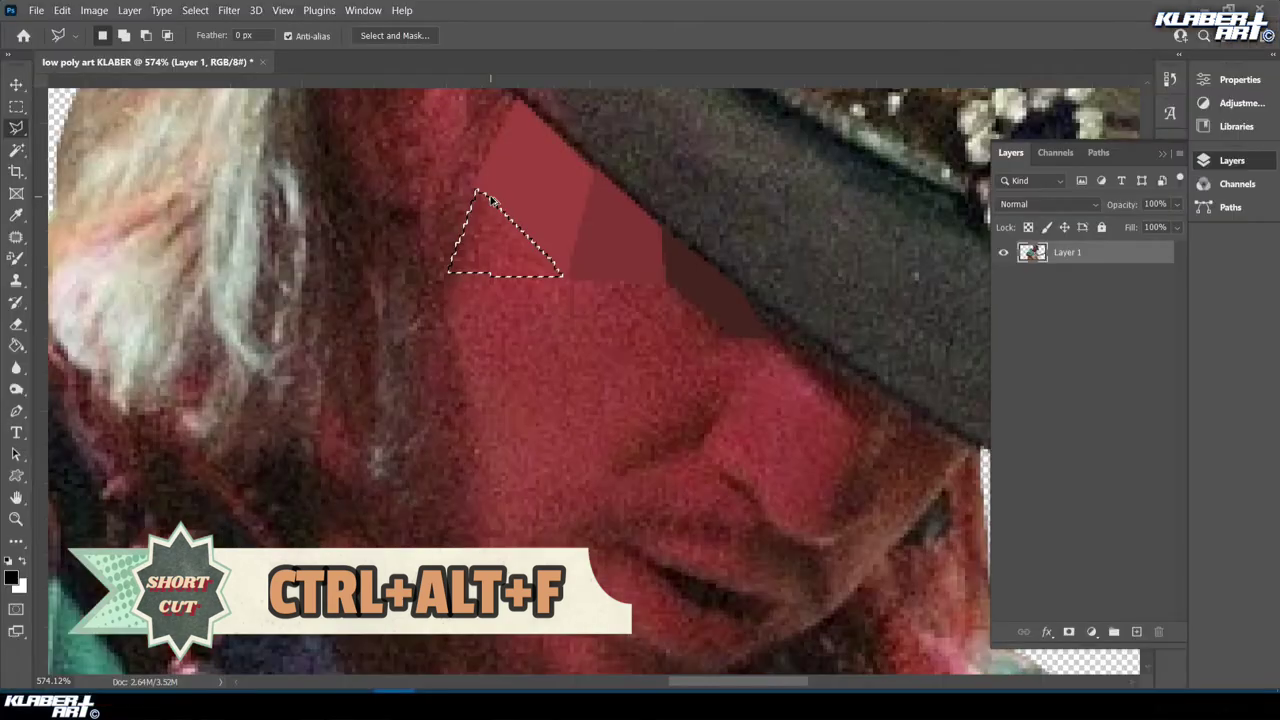
{"action": "scroll", "coordinate": [490, 199], "scroll_direction": "up", "scroll_amount": 2}
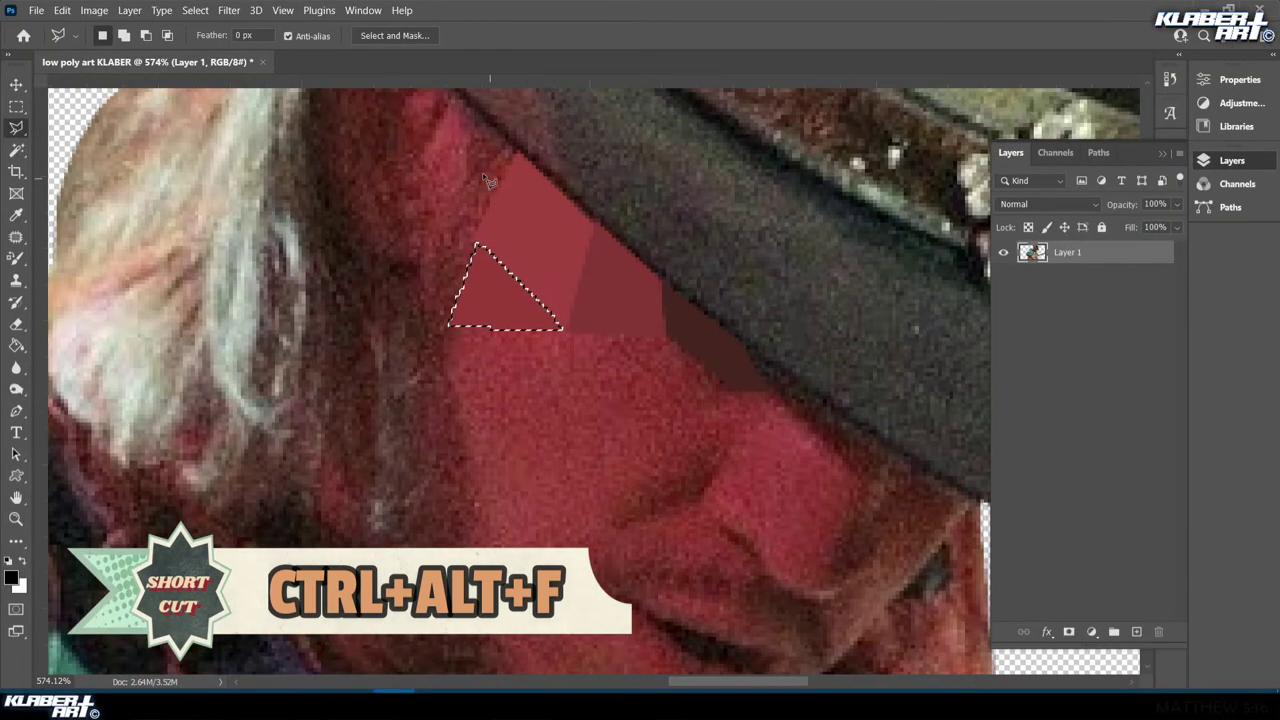
{"action": "scroll", "coordinate": [482, 172], "scroll_direction": "up", "scroll_amount": 2}
{"action": "left_click", "coordinate": [448, 157]}
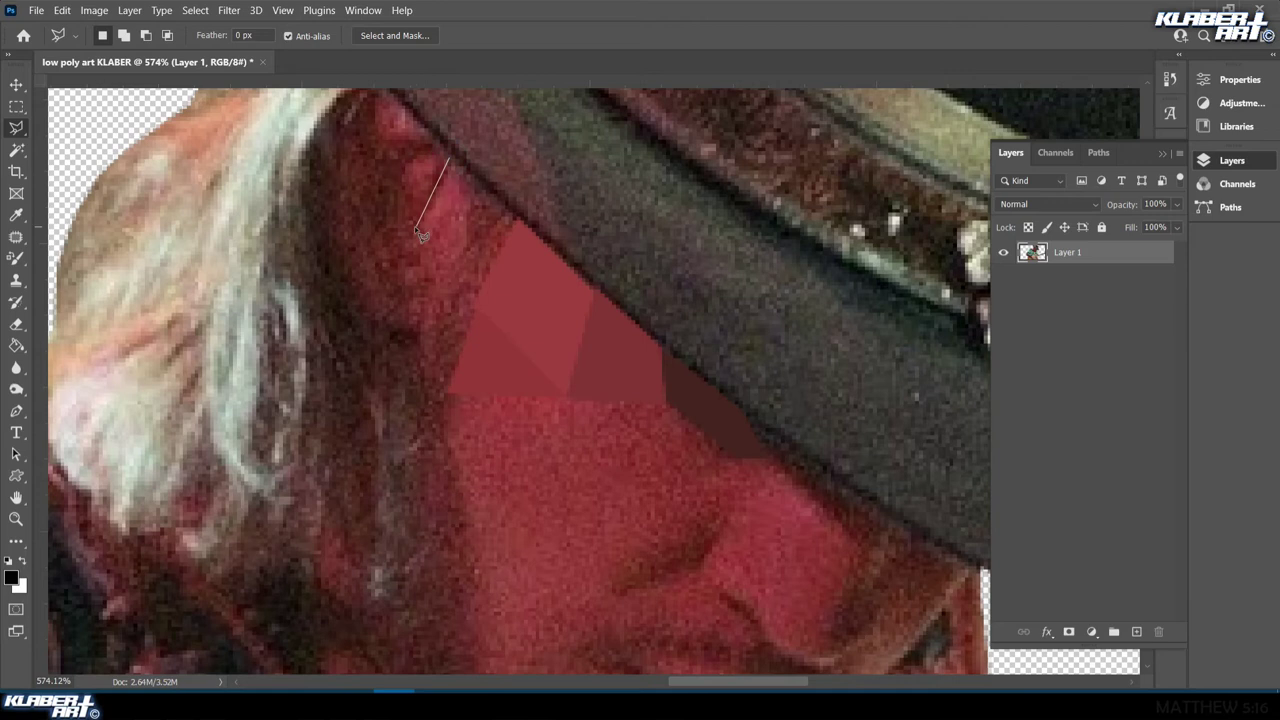
{"action": "left_click", "coordinate": [416, 226]}
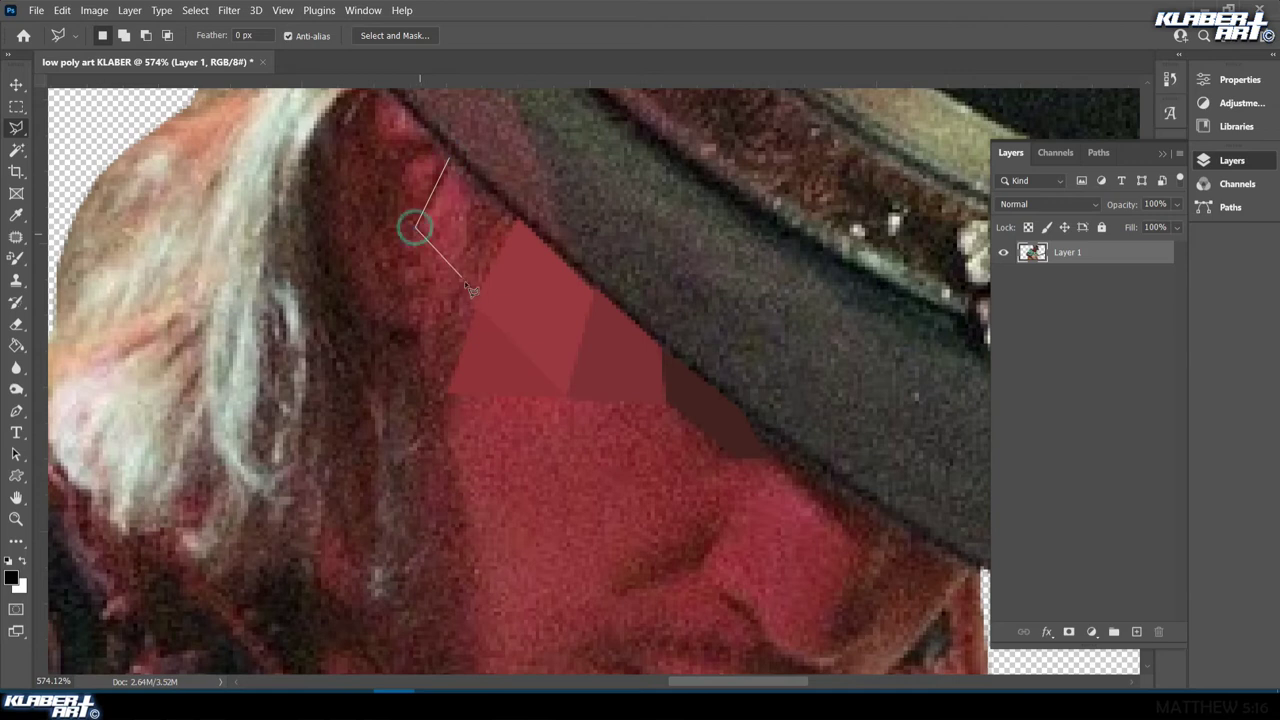
{"action": "left_click", "coordinate": [516, 214]}
{"action": "left_click", "coordinate": [467, 165]}
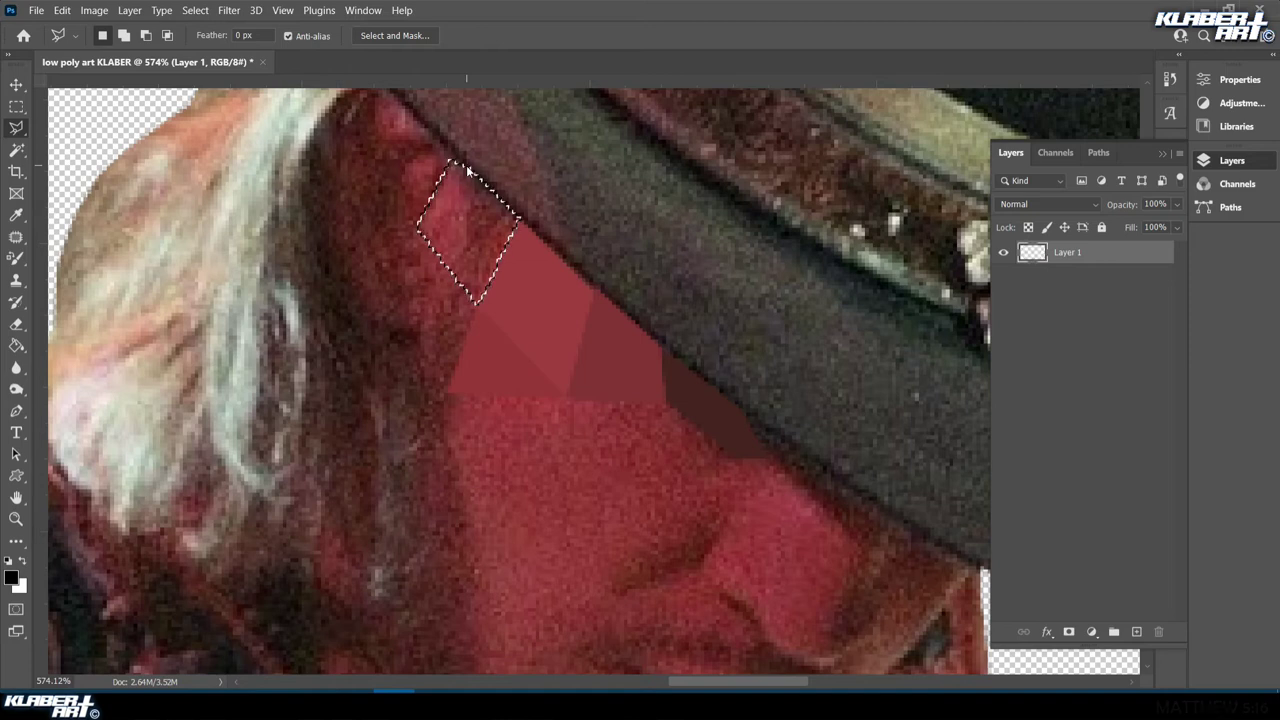
{"action": "key", "text": "ctrl+alt+f"}
Facet the next area along the brim and the area beside the hair with averaged colour
{"action": "scroll", "coordinate": [412, 209], "scroll_direction": "up", "scroll_amount": 2}
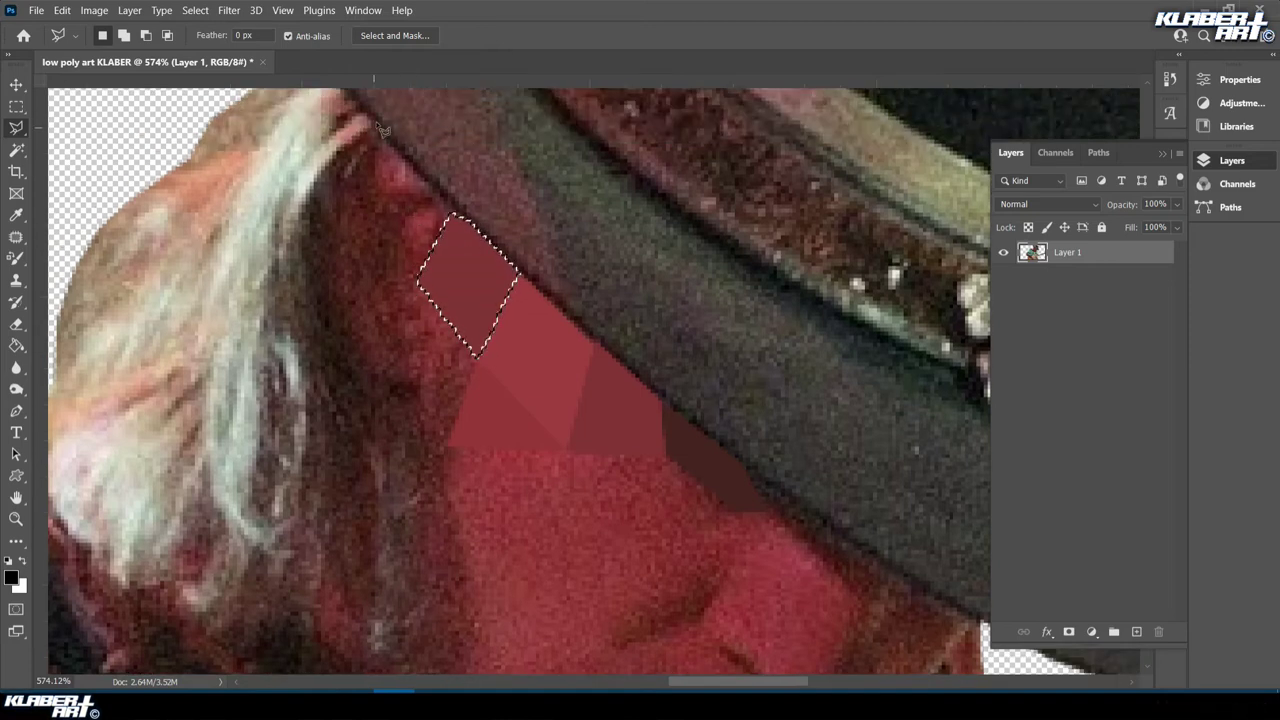
{"action": "left_click", "coordinate": [378, 125]}
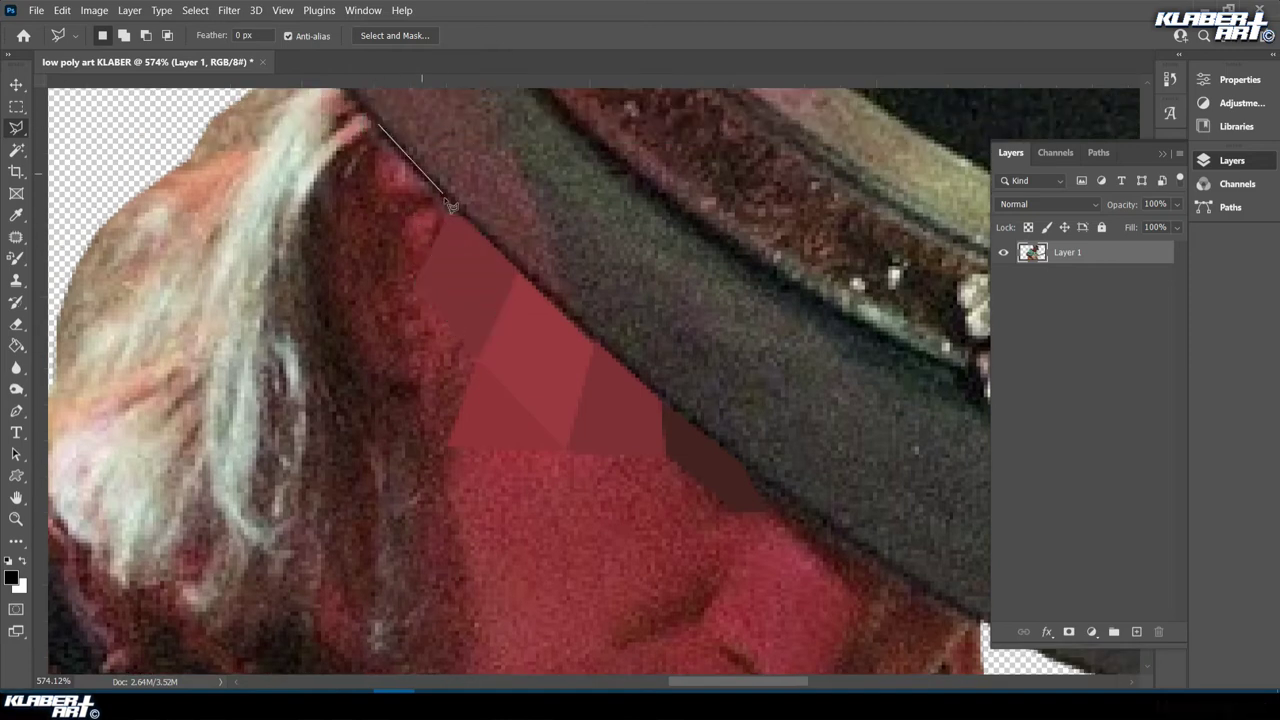
{"action": "left_click", "coordinate": [412, 285]}
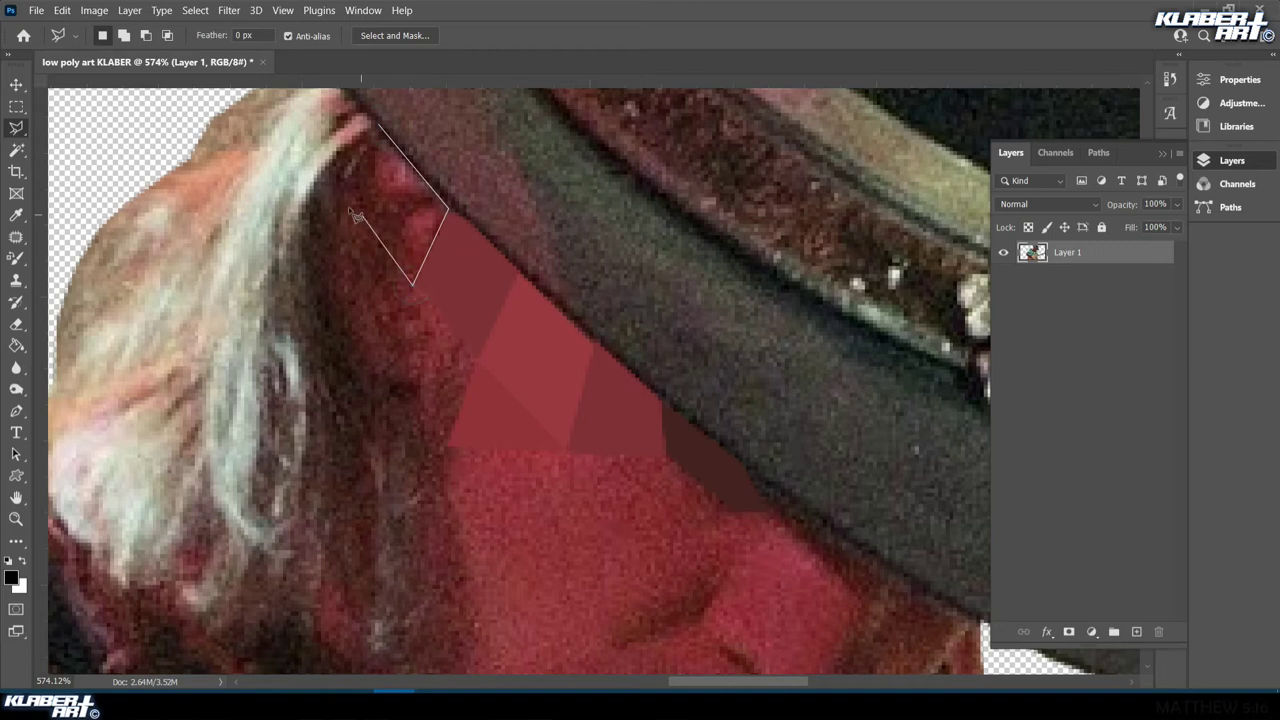
{"action": "left_click", "coordinate": [380, 130]}
{"action": "key", "text": "ctrl+alt+f"}
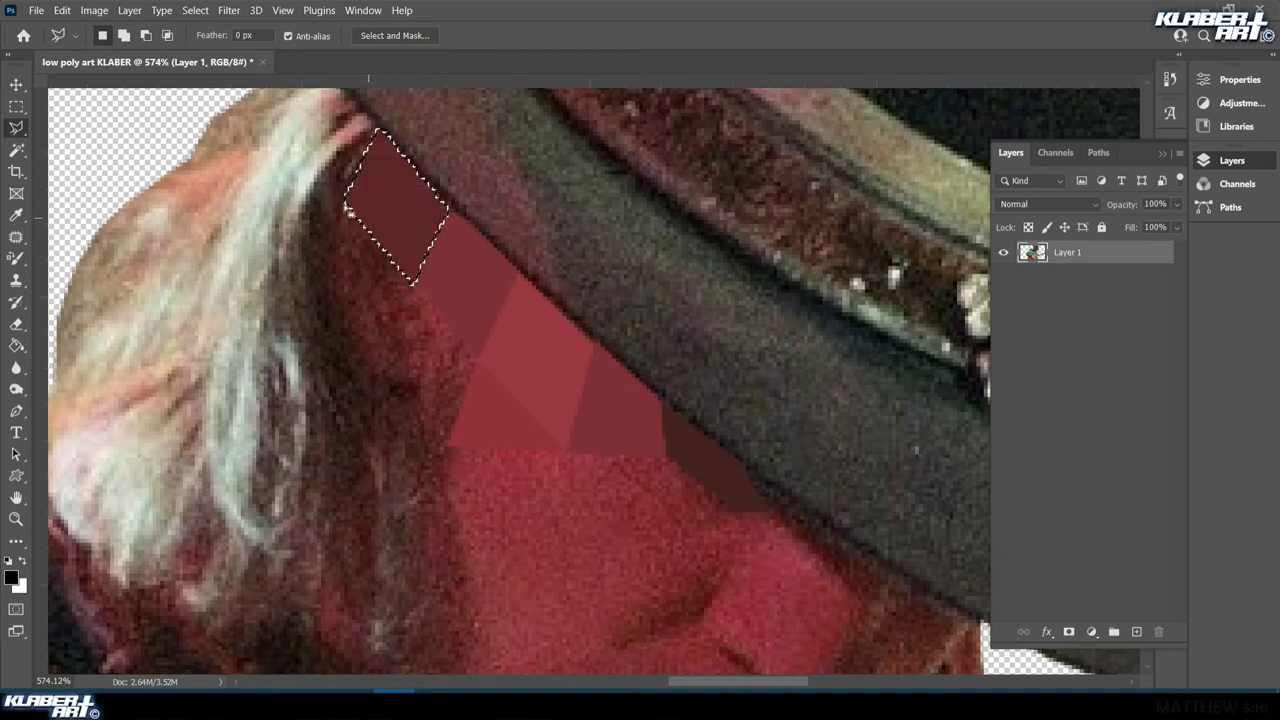
{"action": "left_click", "coordinate": [345, 205]}
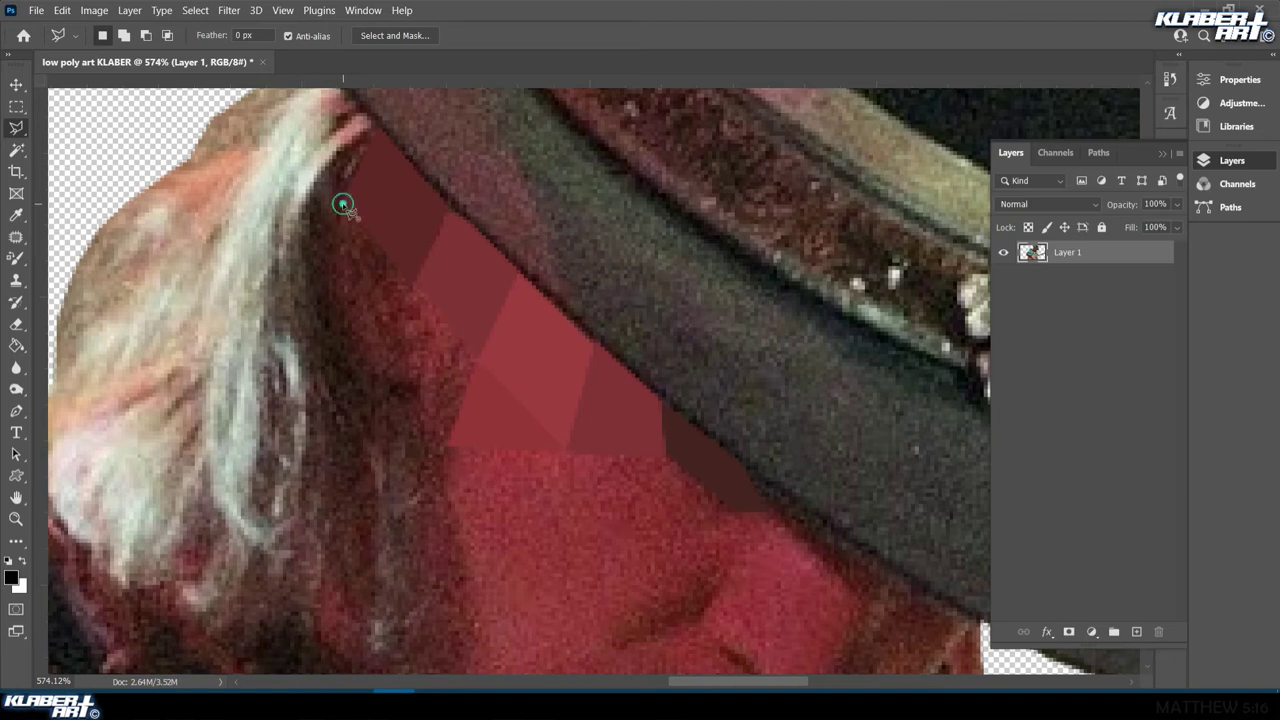
{"action": "left_click", "coordinate": [331, 279]}
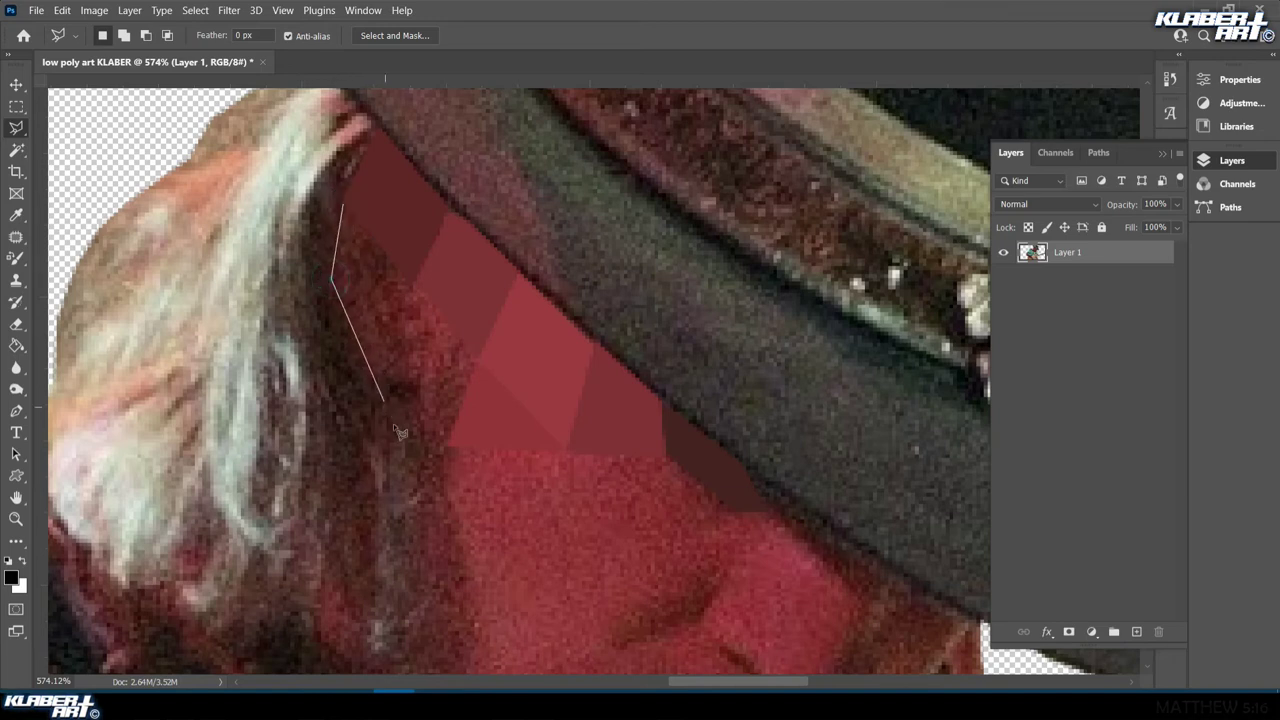
{"action": "left_click", "coordinate": [450, 443]}
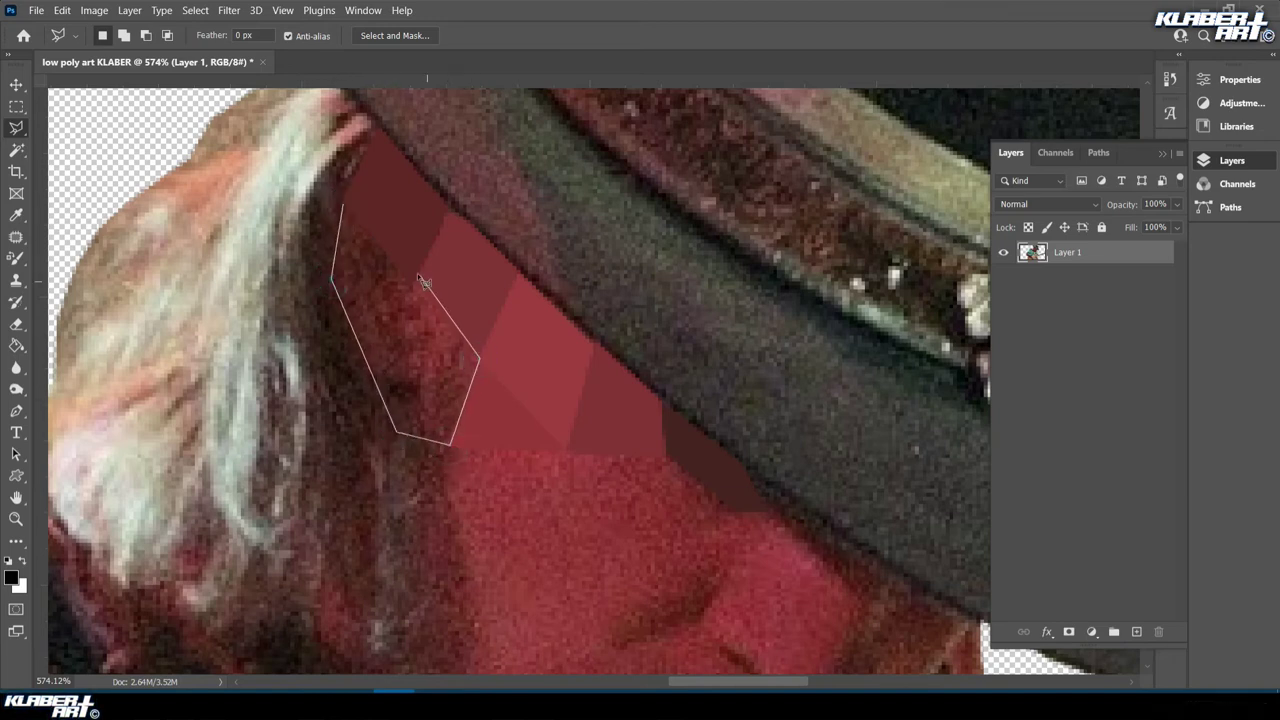
{"action": "left_click", "coordinate": [343, 207]}
{"action": "key", "text": "ctrl+alt+f"}
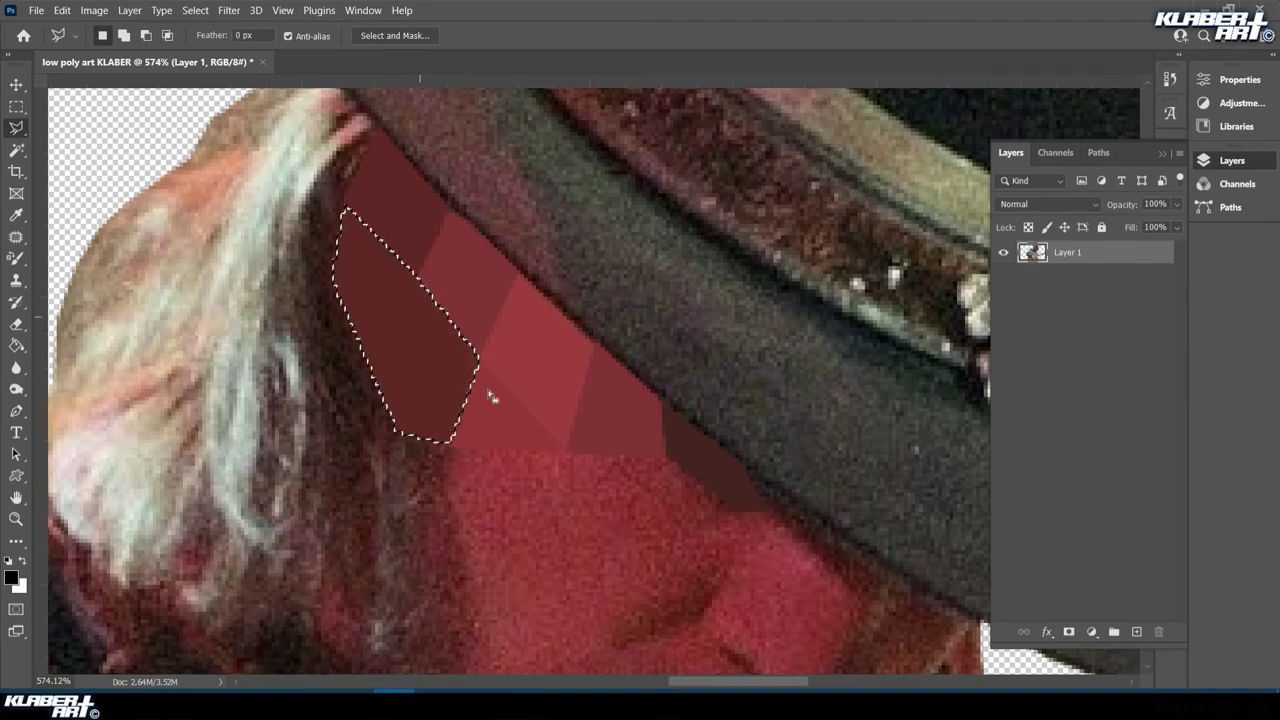
Flatten the cheek facet and a small triangle under the brim, then outline the next facet
{"action": "scroll", "coordinate": [491, 397], "scroll_direction": "down", "scroll_amount": 4}
{"action": "left_click", "coordinate": [444, 282]}
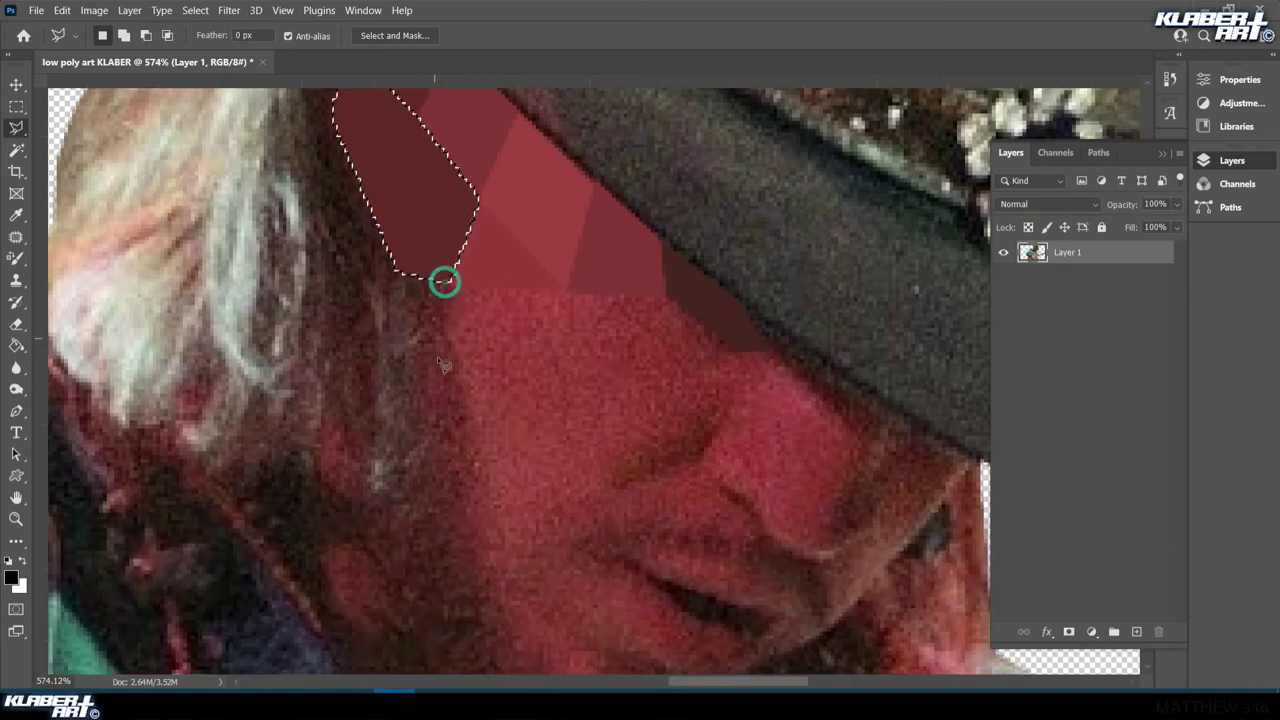
{"action": "left_click", "coordinate": [448, 287]}
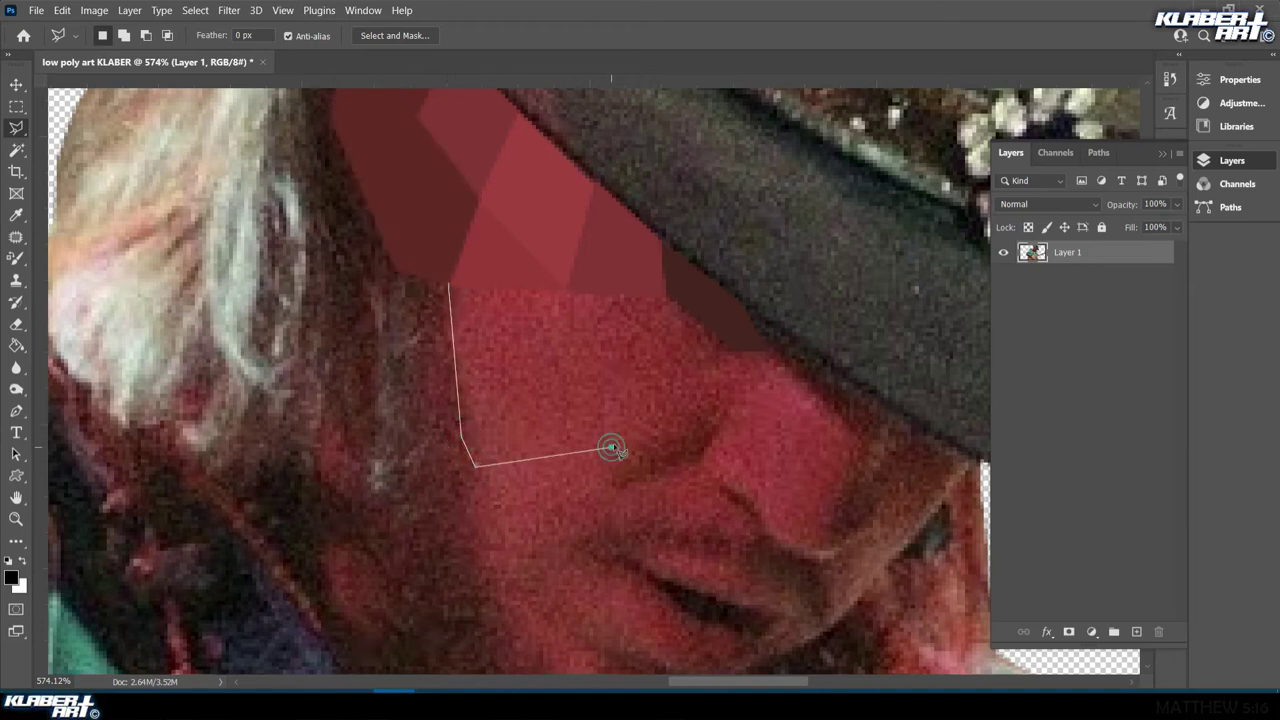
{"action": "double_click", "coordinate": [540, 293]}
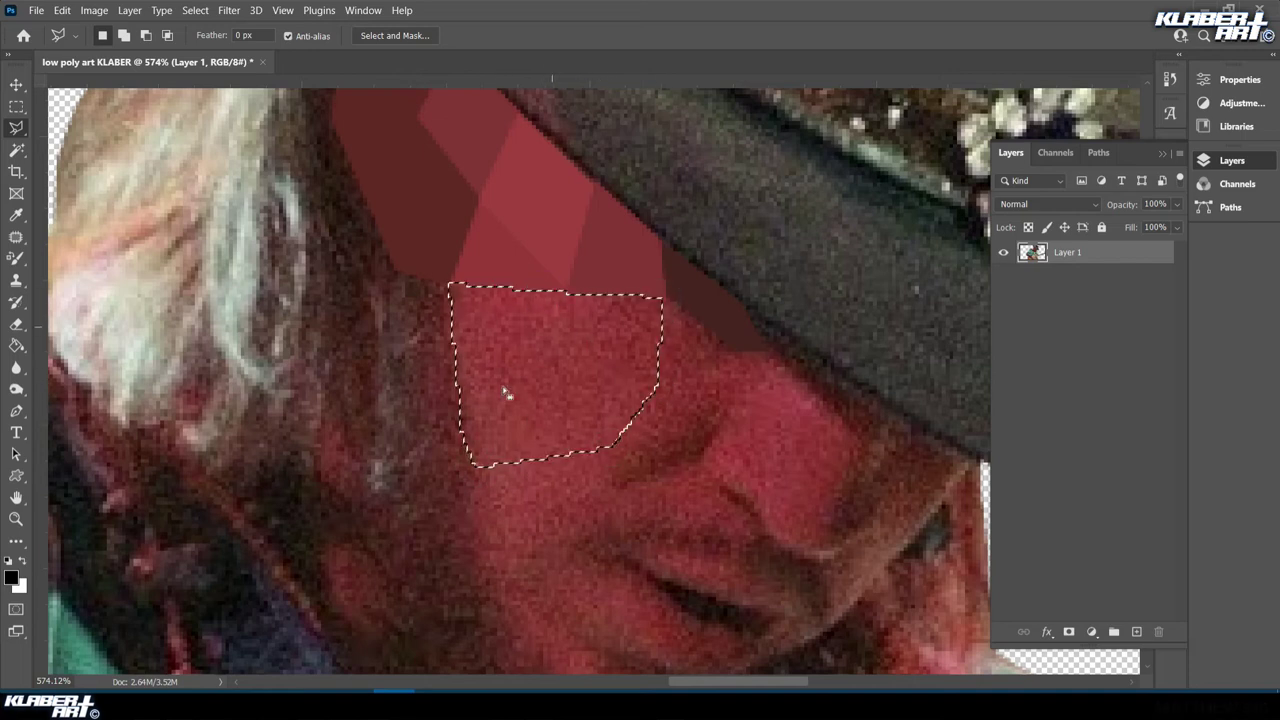
{"action": "key", "text": "ctrl+f"}
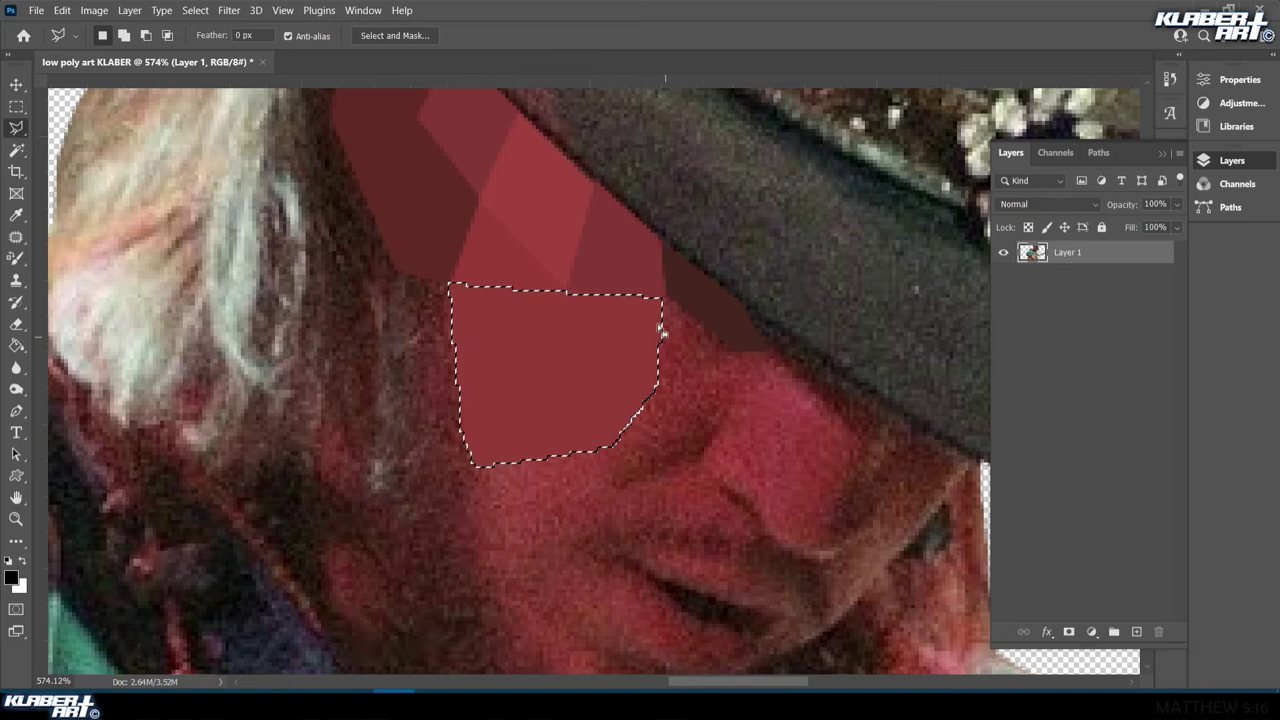
{"action": "left_click", "coordinate": [662, 297]}
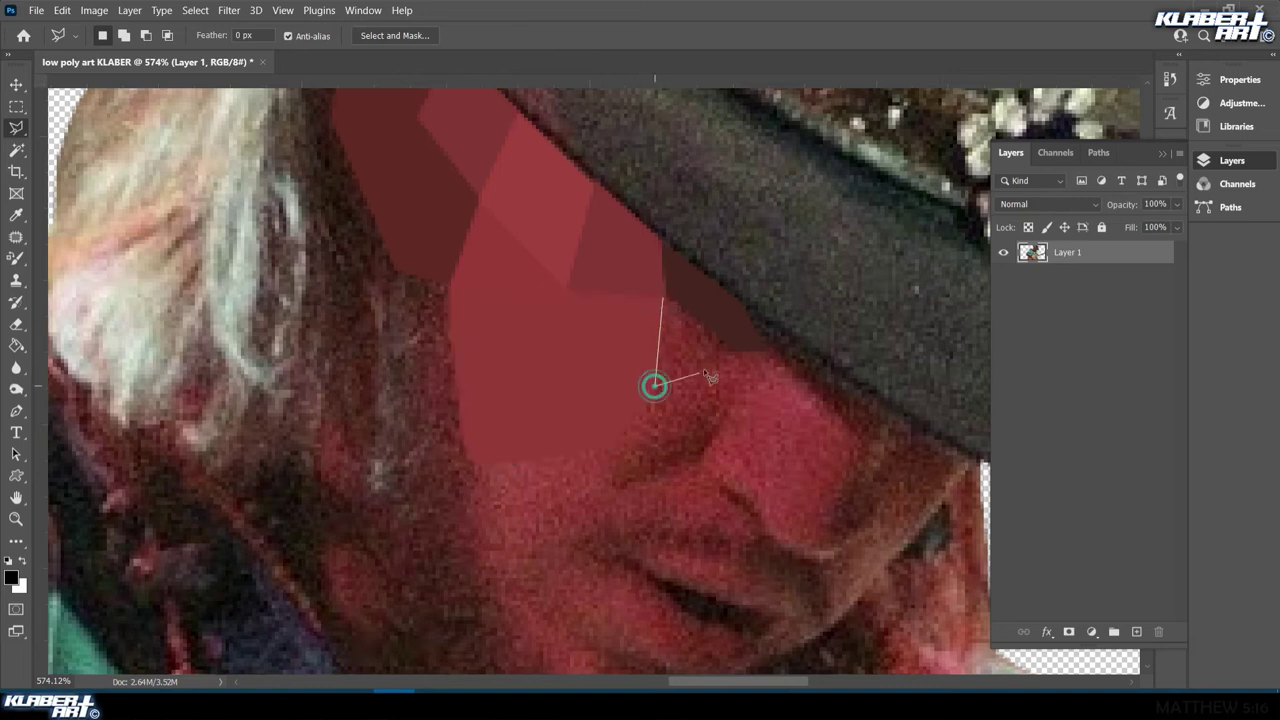
{"action": "left_click", "coordinate": [738, 349]}
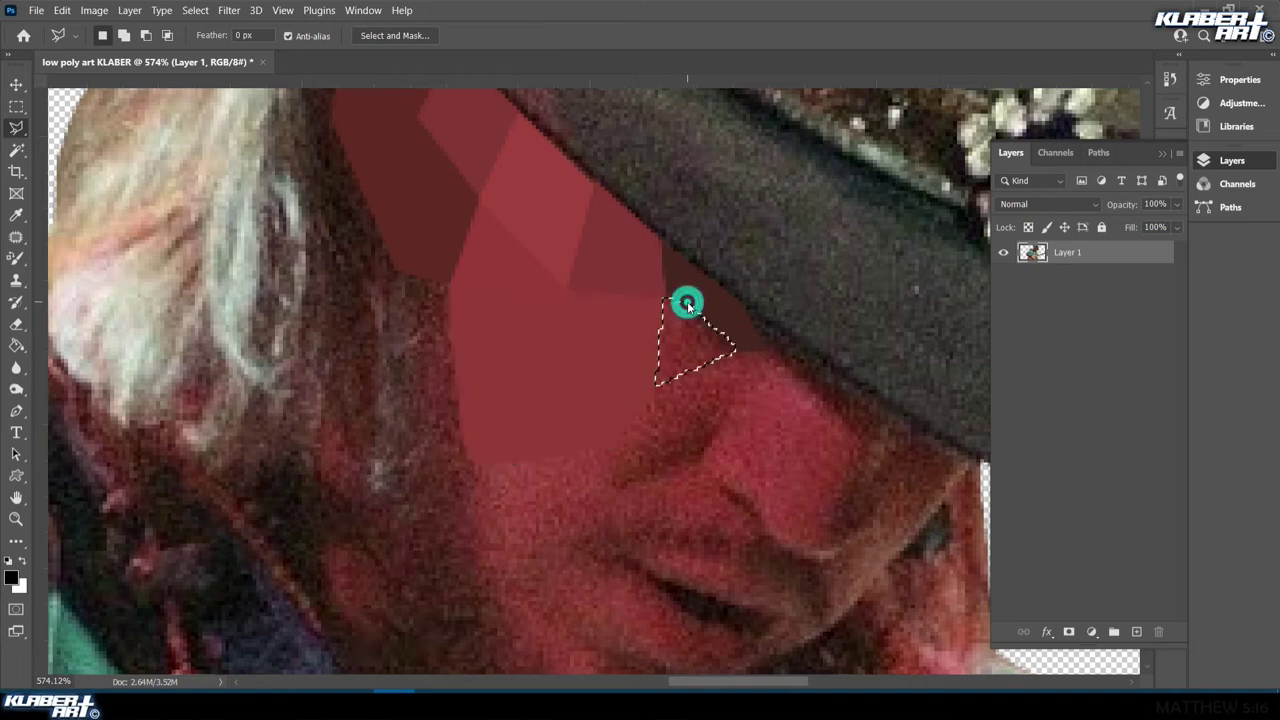
{"action": "key", "text": "ctrl+f"}
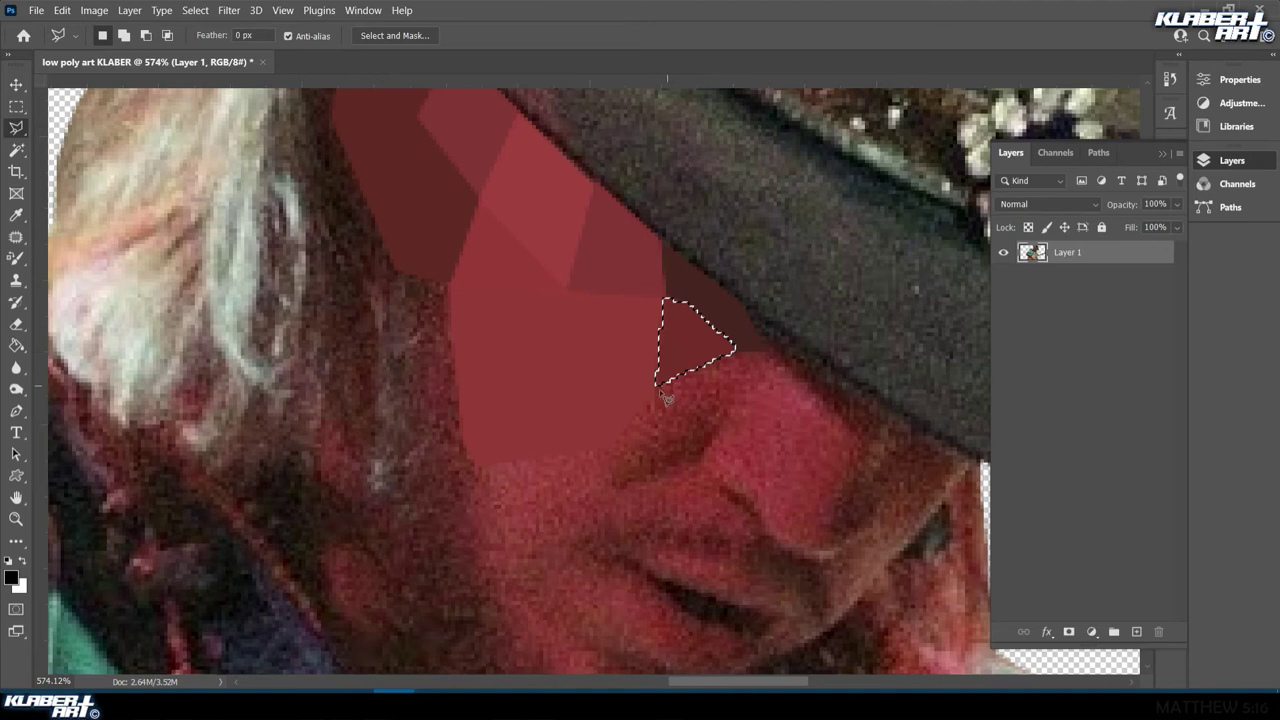
{"action": "left_click", "coordinate": [656, 387]}
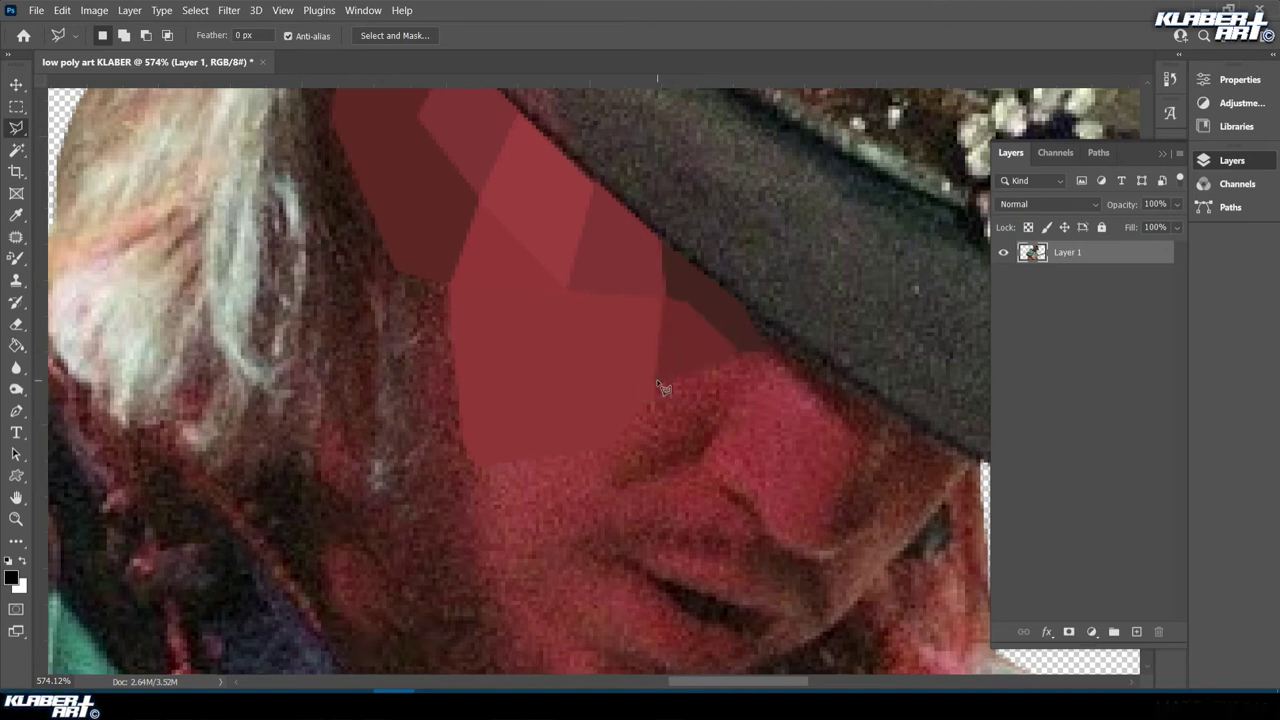
{"action": "left_click", "coordinate": [790, 362]}
{"action": "double_click", "coordinate": [728, 349]}
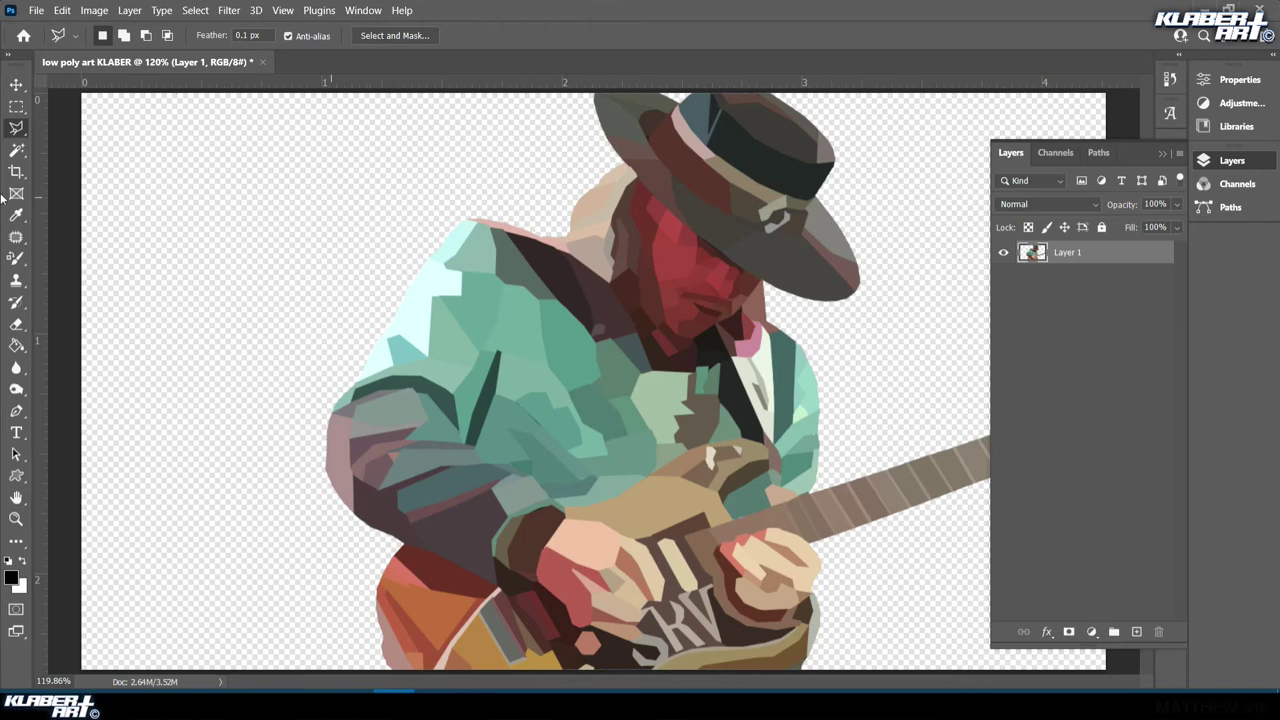
Move the guitarist layer about 150 px left and deselect
{"action": "left_click", "coordinate": [16, 84]}
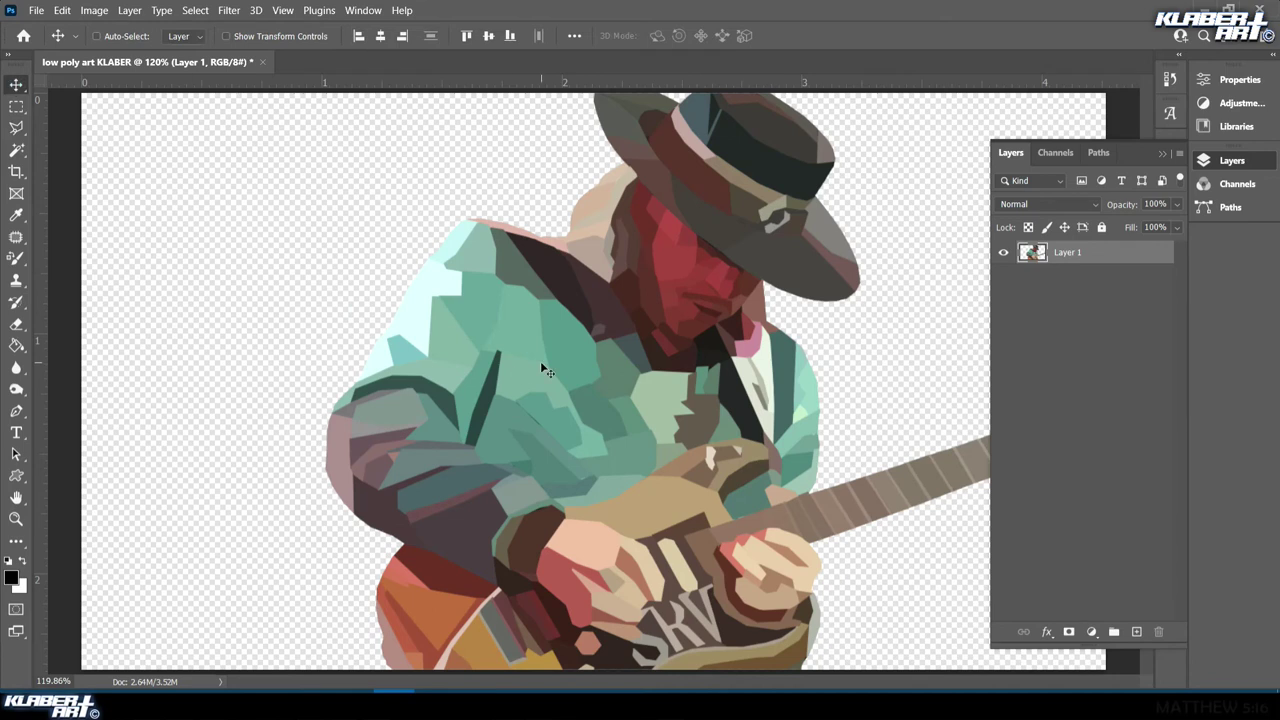
{"action": "left_click_drag", "start_coordinate": [541, 369], "coordinate": [393, 377]}
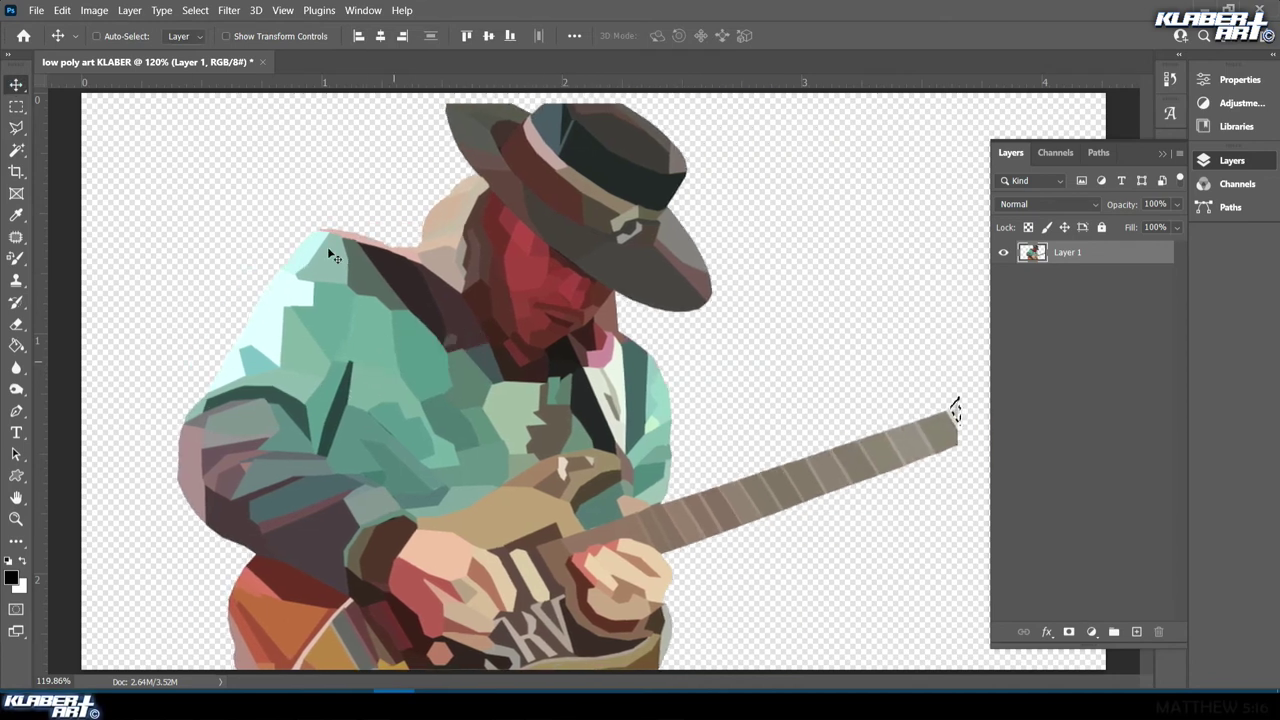
{"action": "left_click", "coordinate": [191, 14]}
{"action": "left_click", "coordinate": [205, 37]}
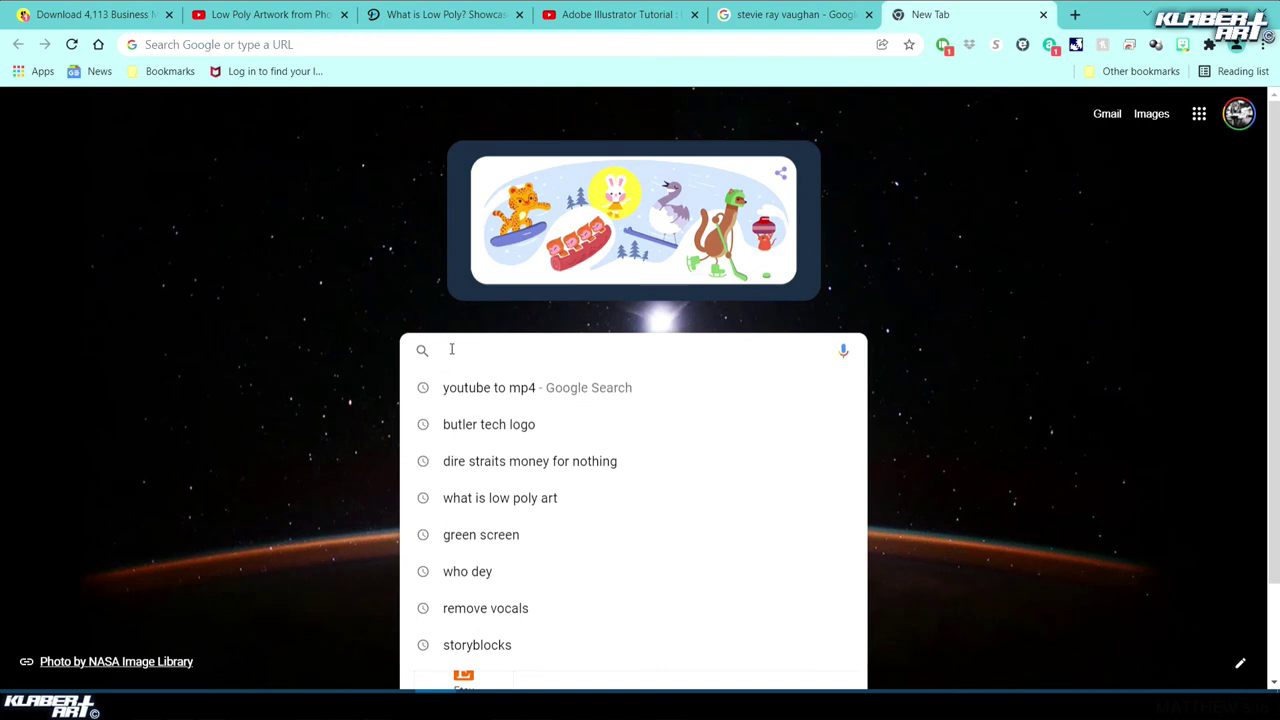
Search Google Images for 'low poly background' and scroll through the results
{"action": "key", "text": "BackSpace"}
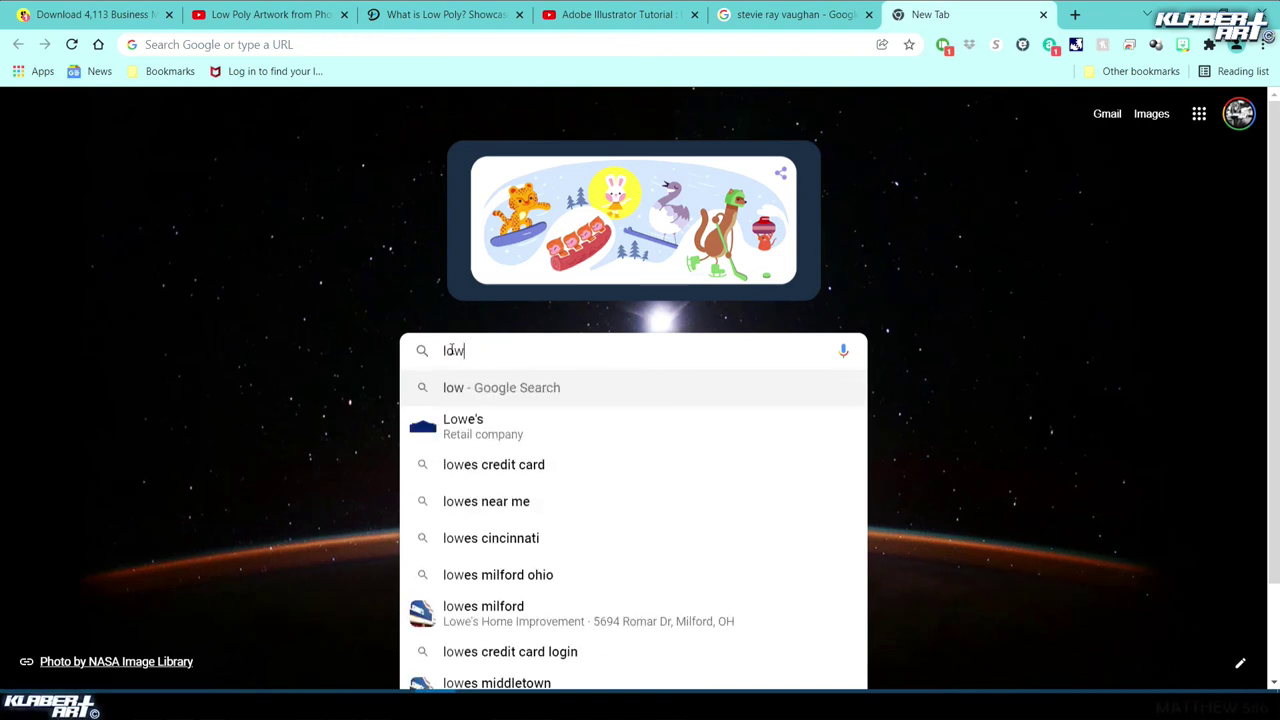
{"action": "type", "text": "poly"}
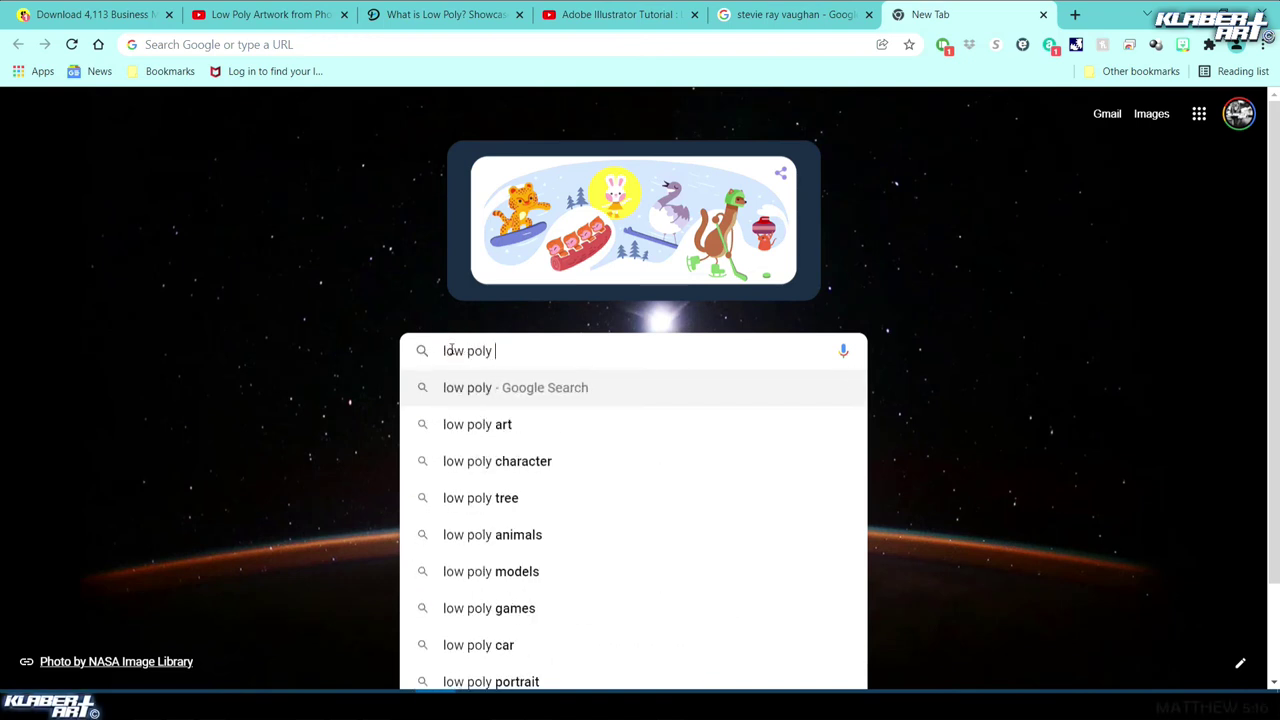
{"action": "type", "text": " background"}
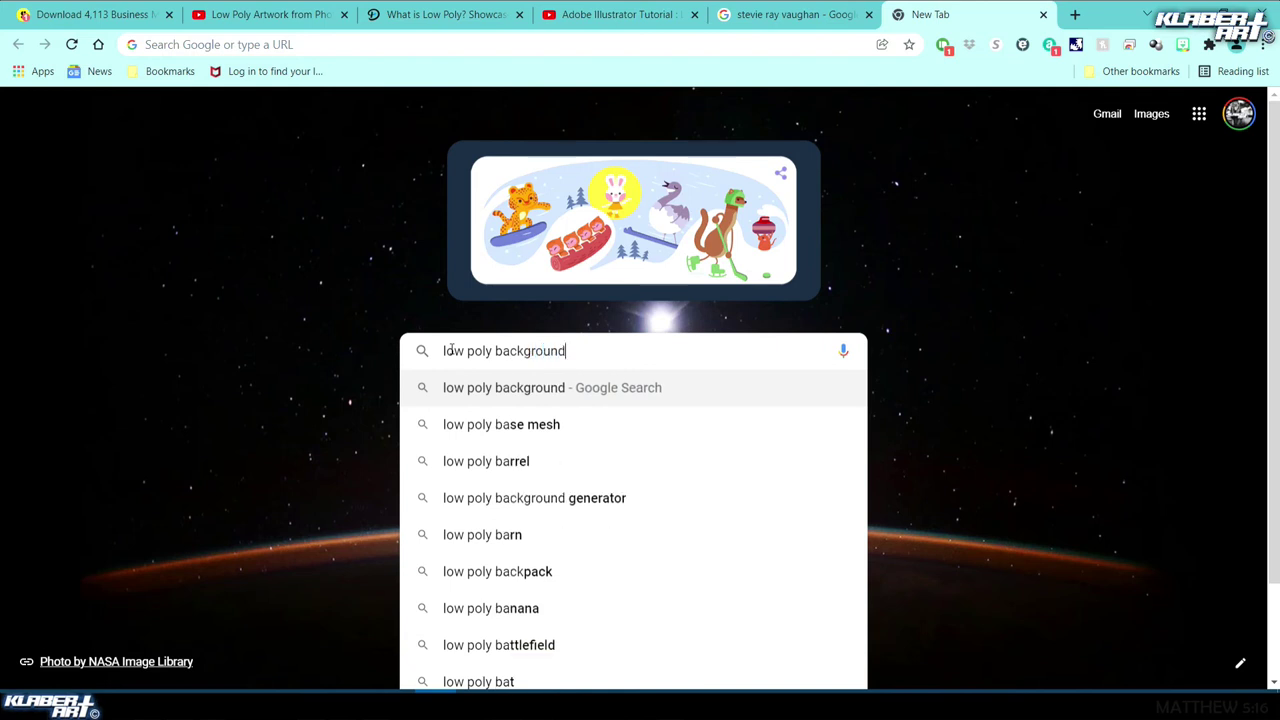
{"action": "key", "text": "Return"}
{"action": "scroll", "coordinate": [727, 367], "scroll_direction": "down", "scroll_amount": 2}
{"action": "scroll", "coordinate": [727, 367], "scroll_direction": "down", "scroll_amount": 3}
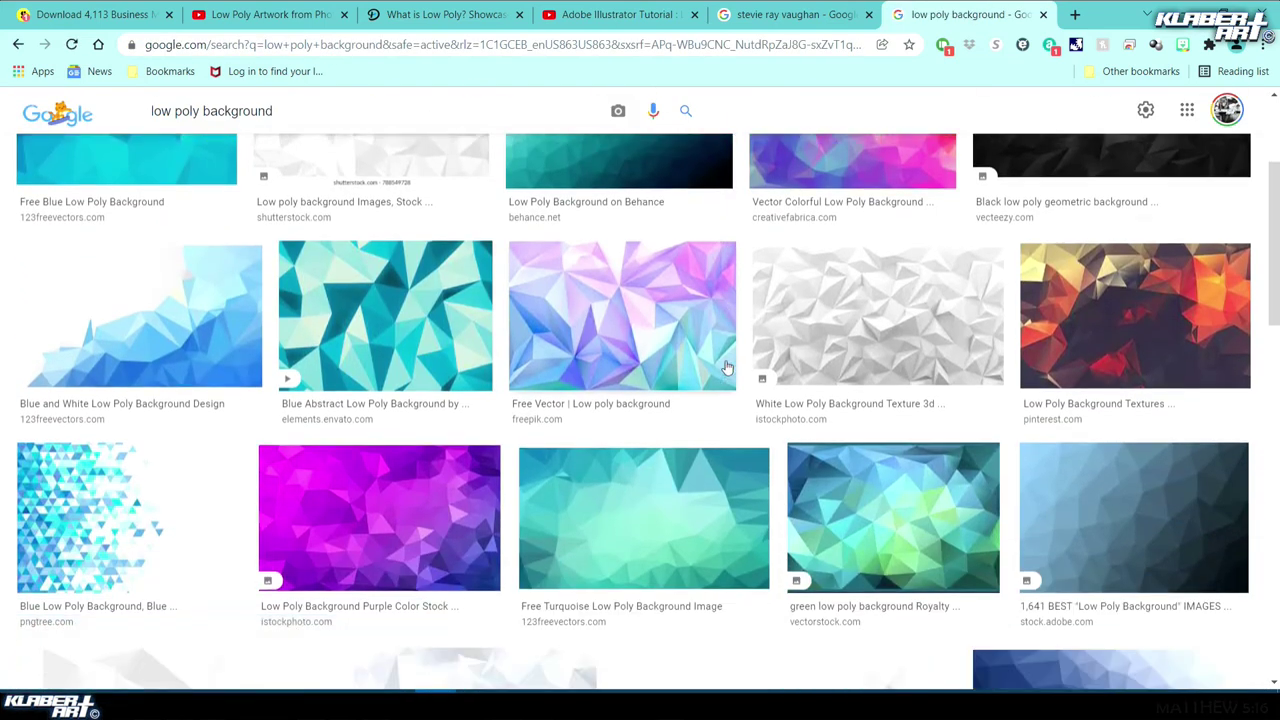
{"action": "scroll", "coordinate": [727, 367], "scroll_direction": "down", "scroll_amount": 4}
Copy the pink Pixabay low-poly background image and return to Photoshop
{"action": "left_click", "coordinate": [909, 331]}
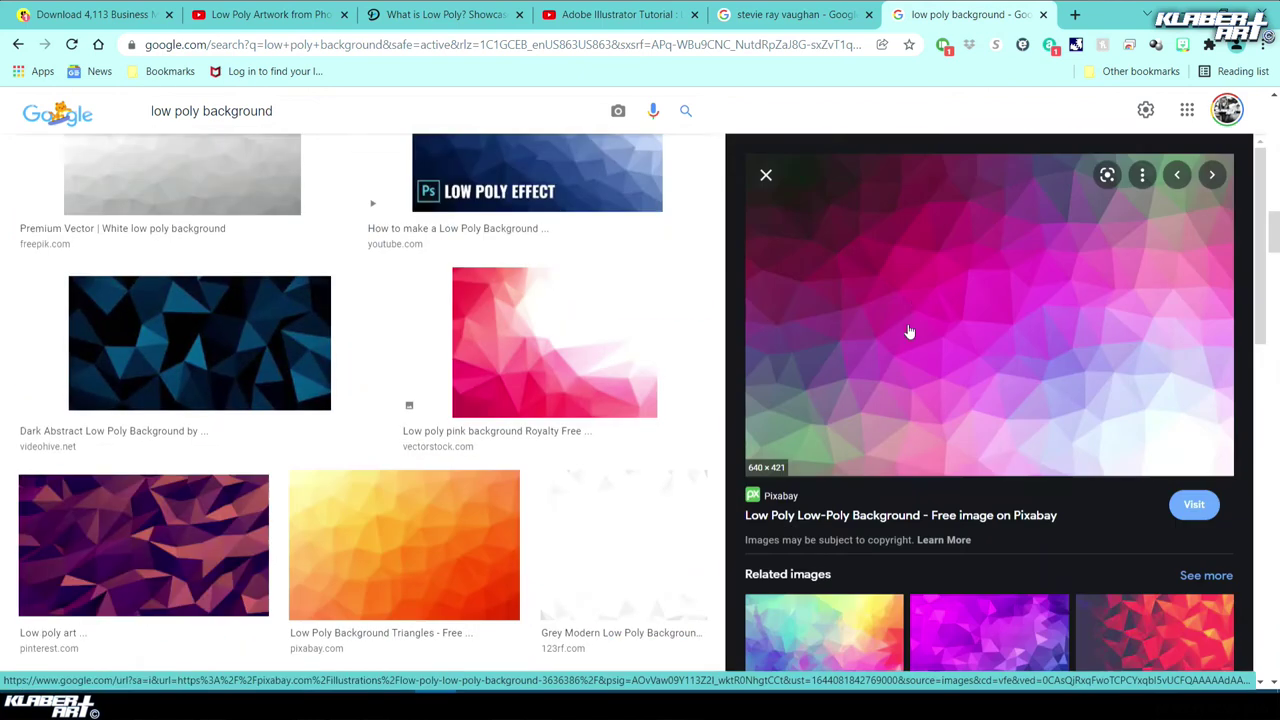
{"action": "right_click", "coordinate": [915, 270]}
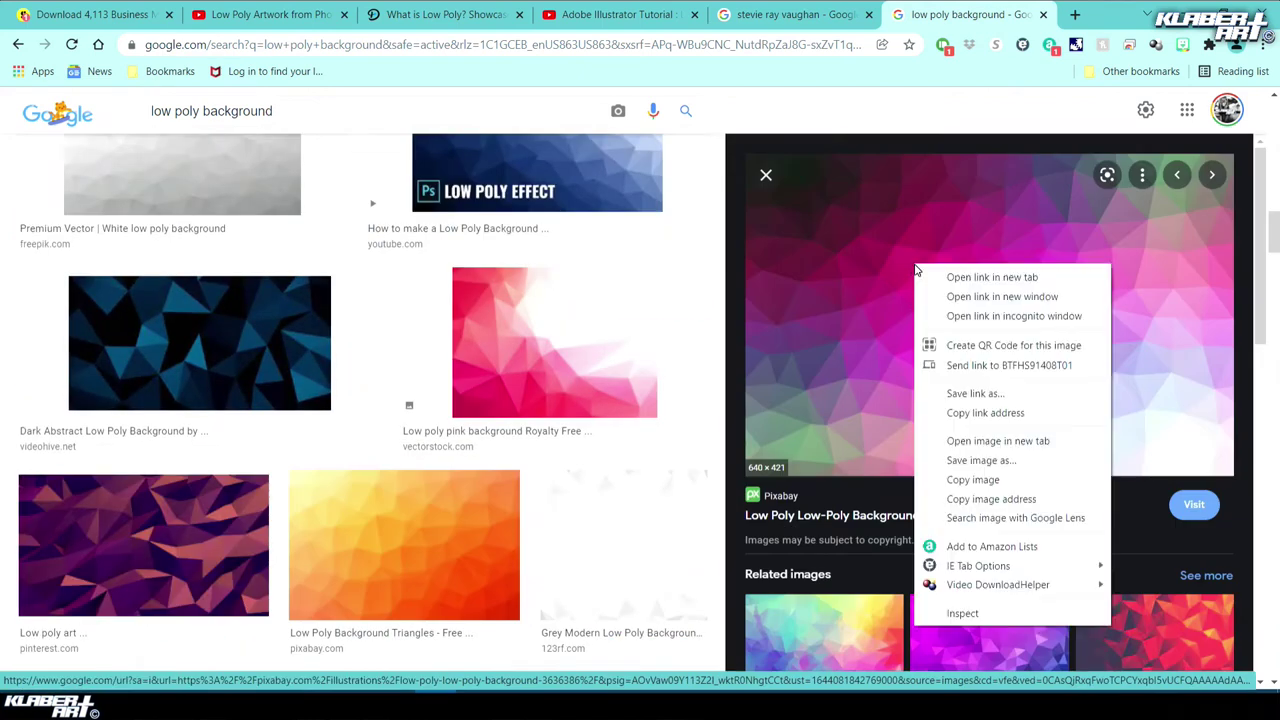
{"action": "left_click", "coordinate": [960, 480]}
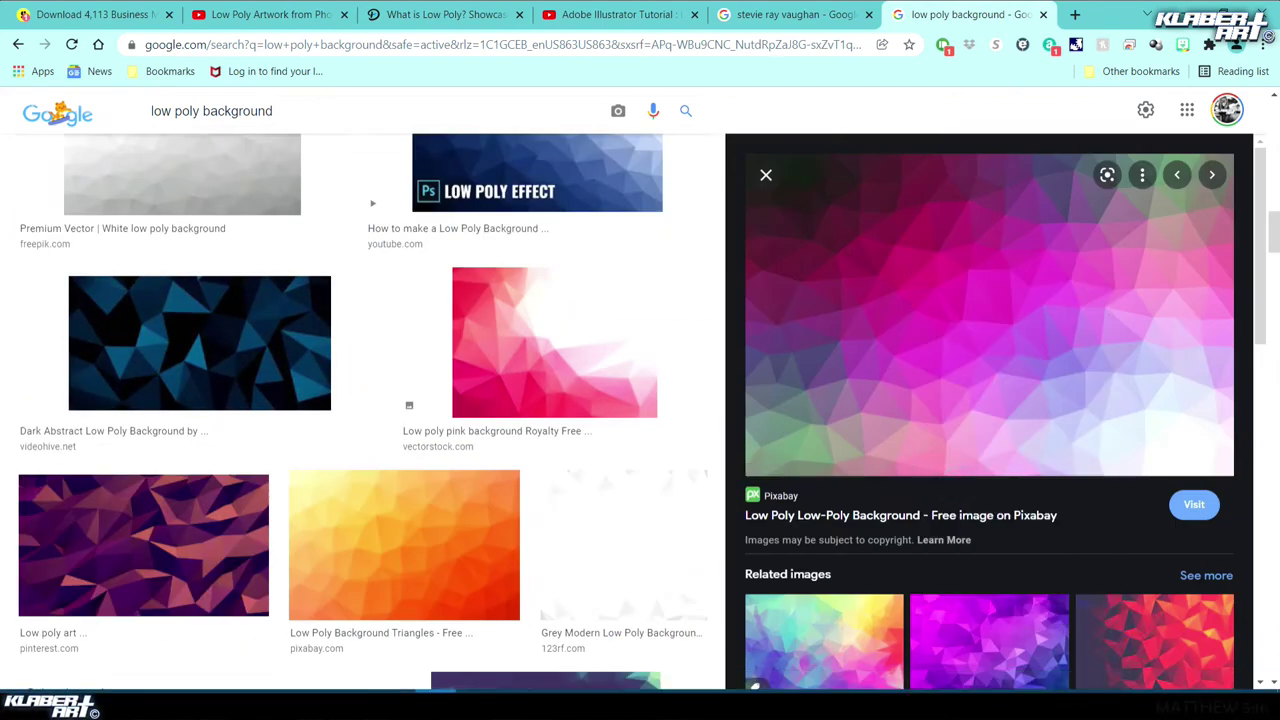
{"action": "key", "text": "alt+Tab"}
Paste the background as a new layer below the guitarist and view the canvas at 100%
{"action": "left_click", "coordinate": [62, 11]}
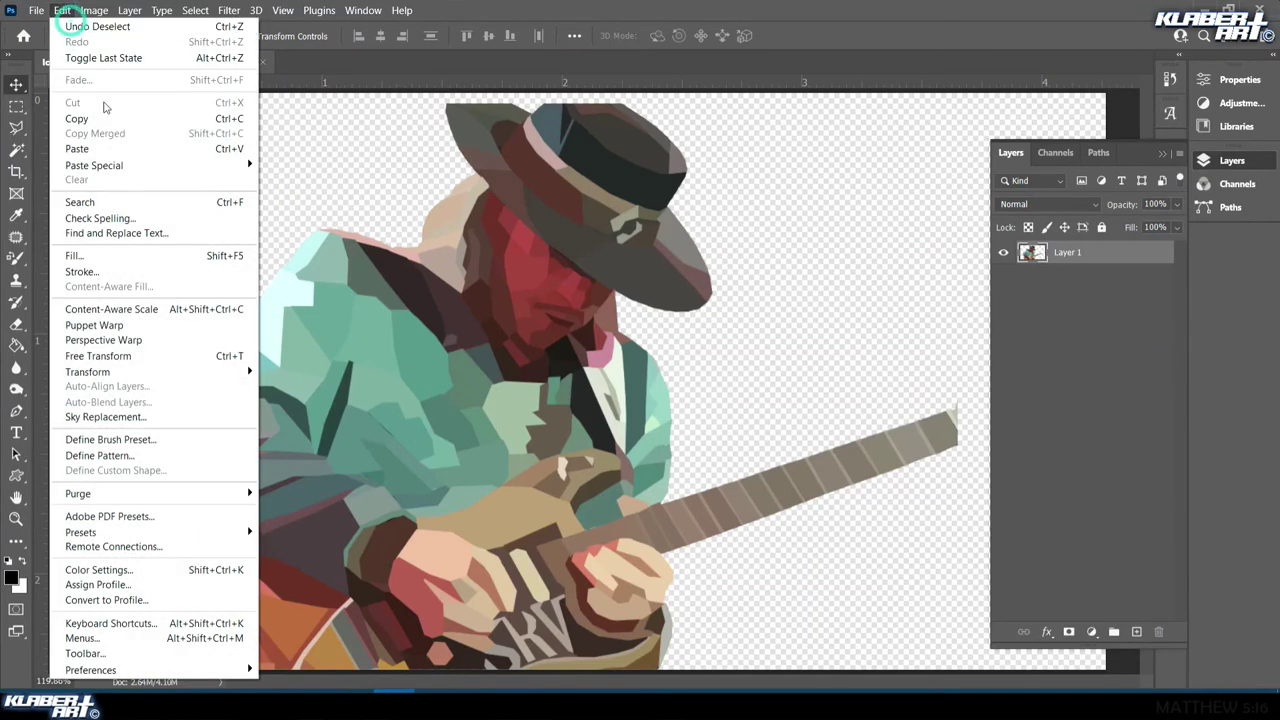
{"action": "left_click", "coordinate": [110, 148]}
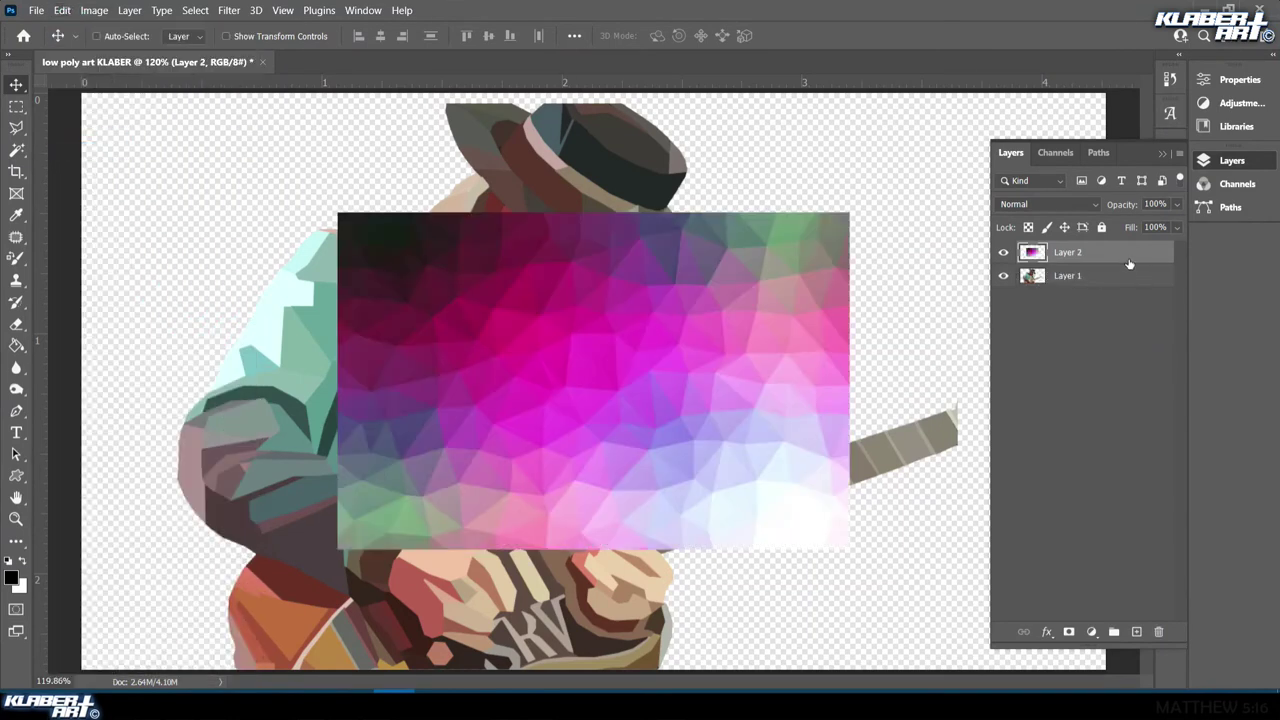
{"action": "left_click_drag", "start_coordinate": [1129, 263], "coordinate": [1133, 292]}
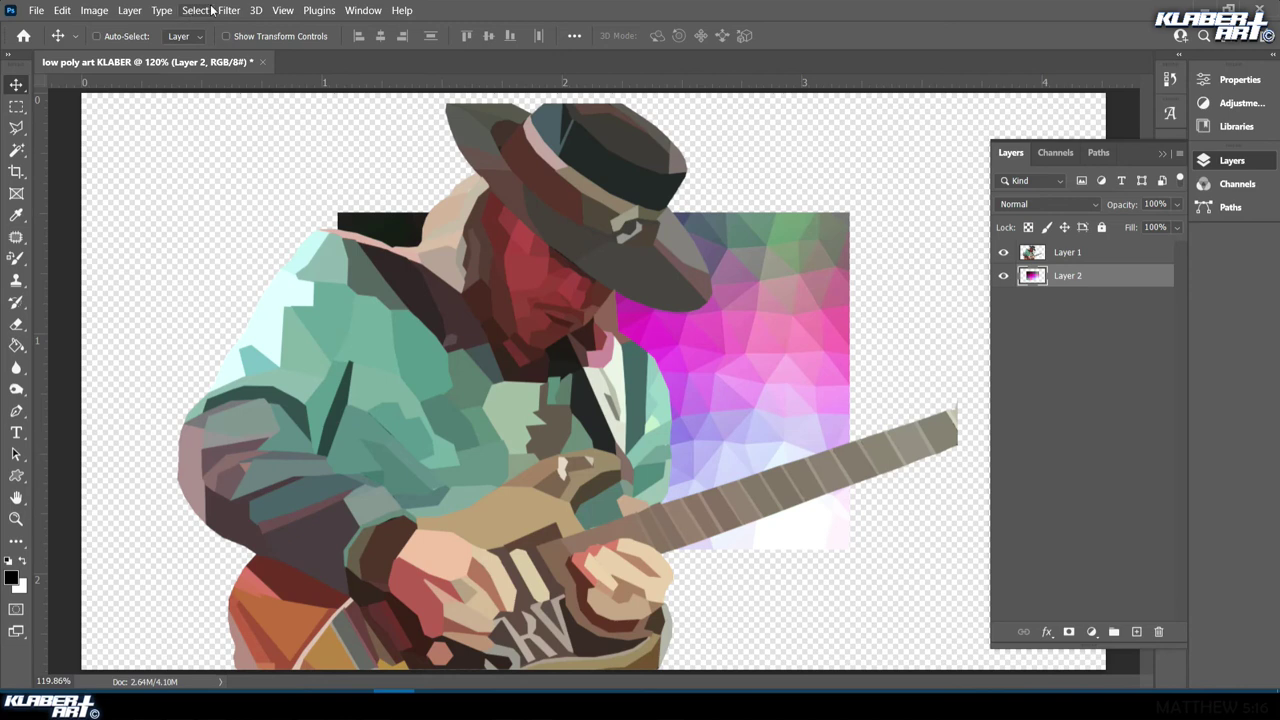
{"action": "left_click", "coordinate": [277, 10]}
{"action": "left_click", "coordinate": [329, 151]}
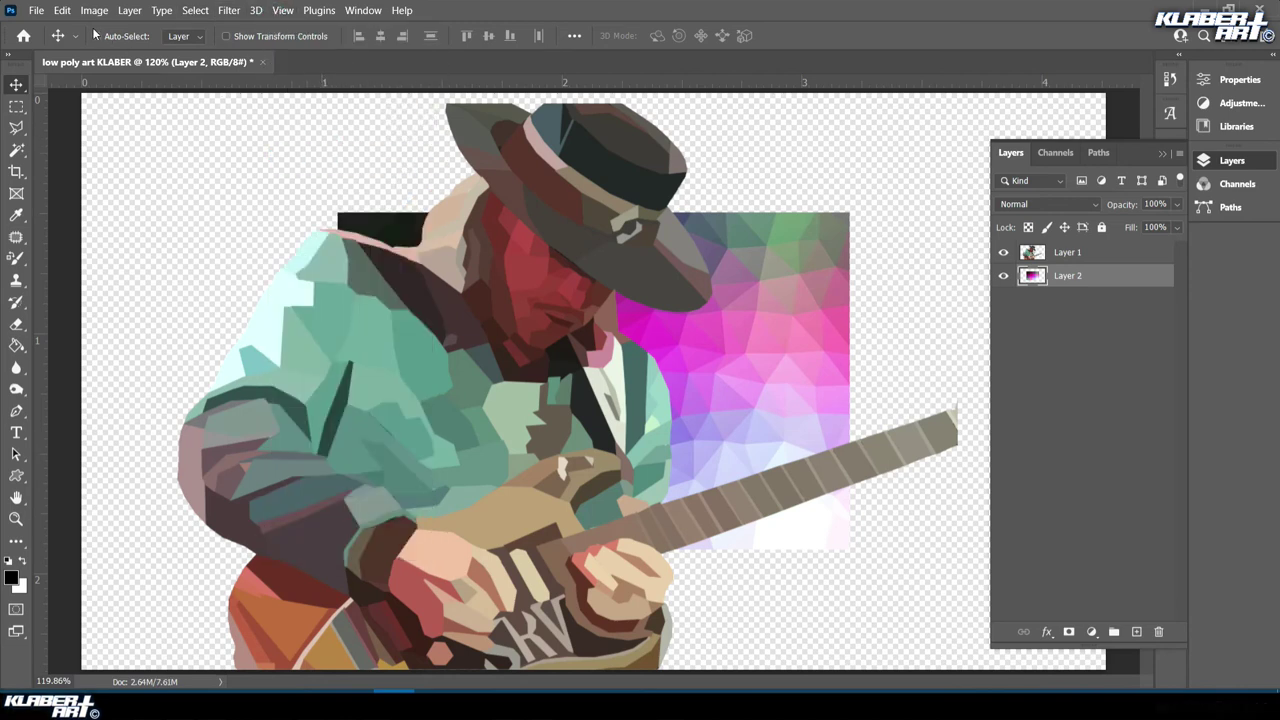
{"action": "left_click", "coordinate": [283, 10]}
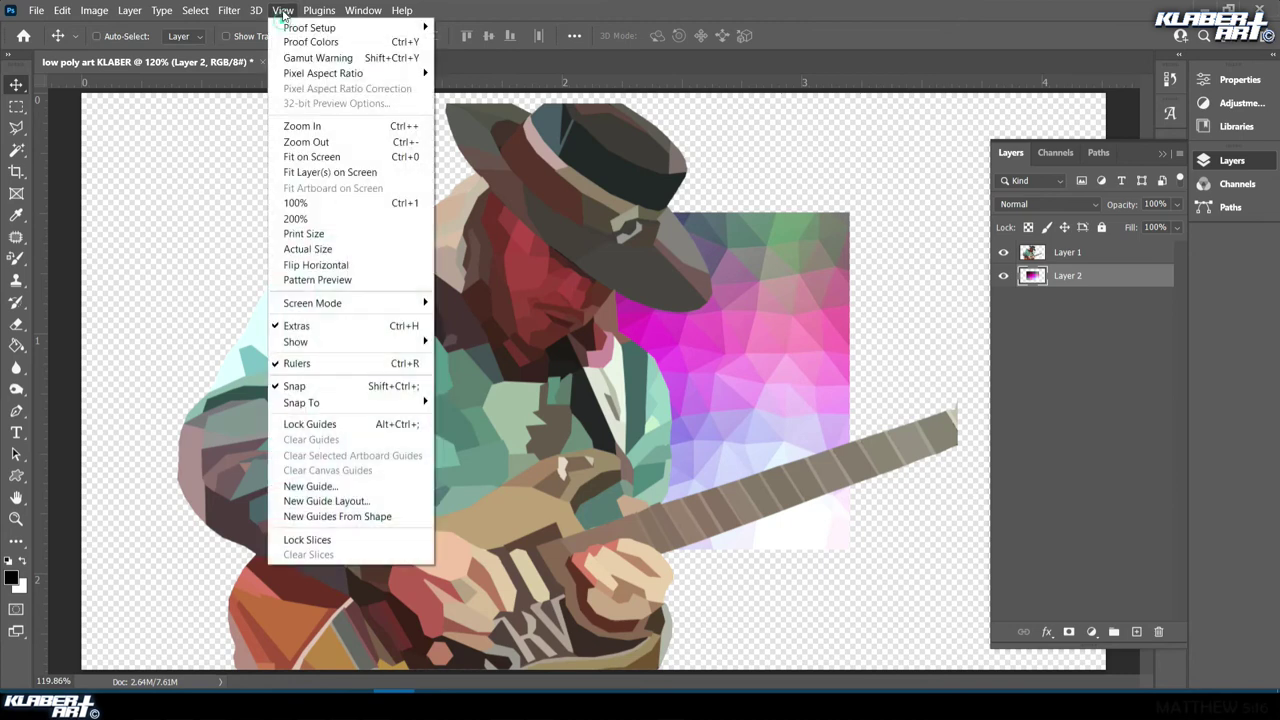
{"action": "left_click", "coordinate": [305, 139]}
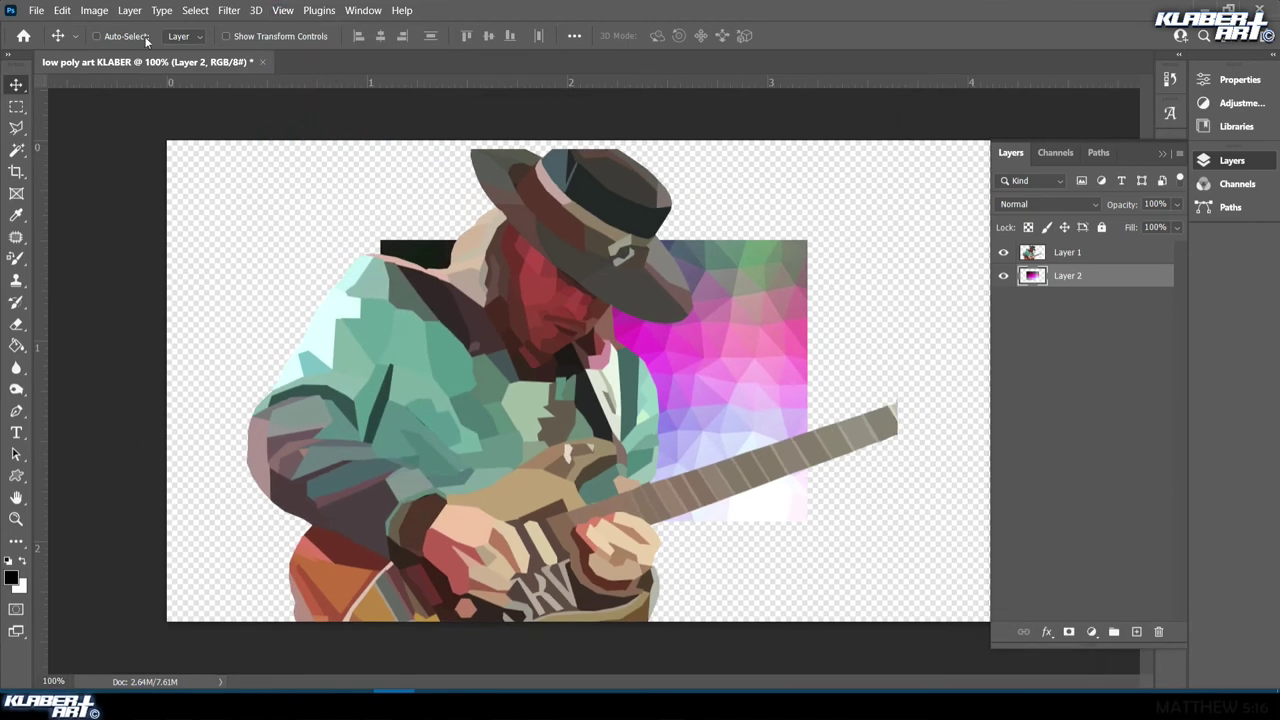
Free Transform the background to cover the whole canvas, shifting it left
{"action": "left_click", "coordinate": [61, 10]}
{"action": "left_click", "coordinate": [125, 357]}
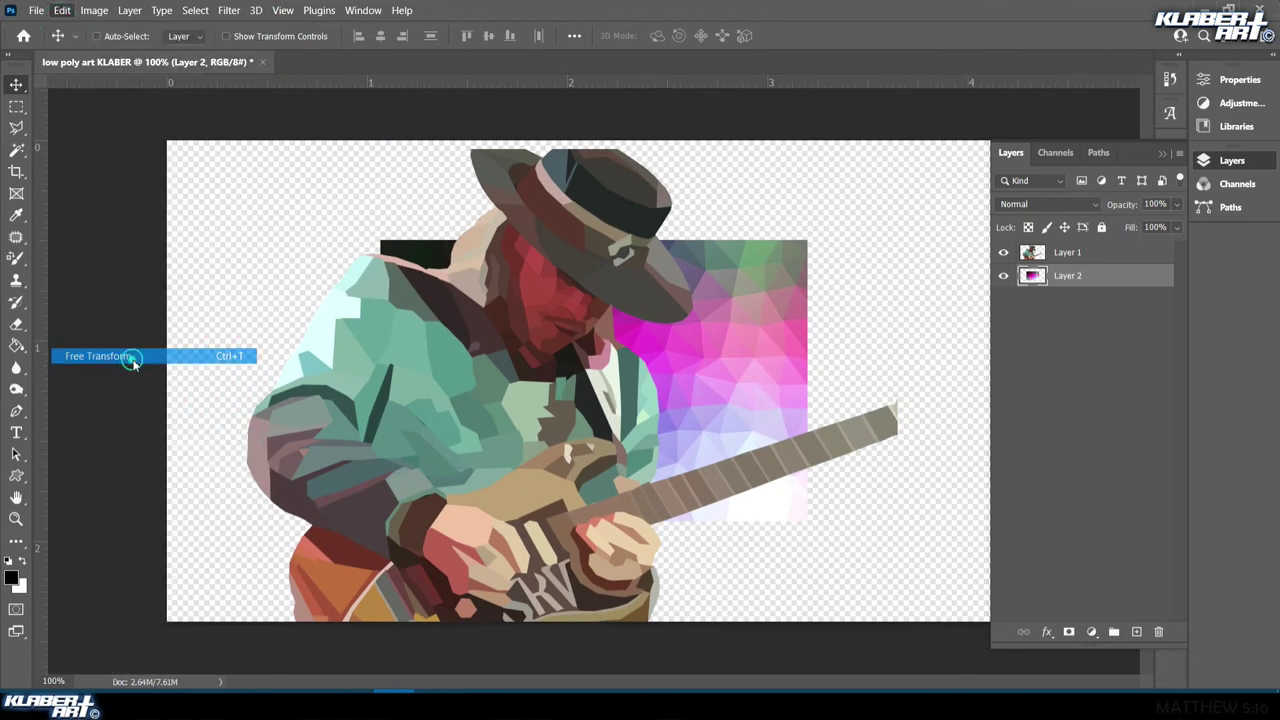
{"action": "left_click_drag", "start_coordinate": [757, 349], "coordinate": [544, 242]}
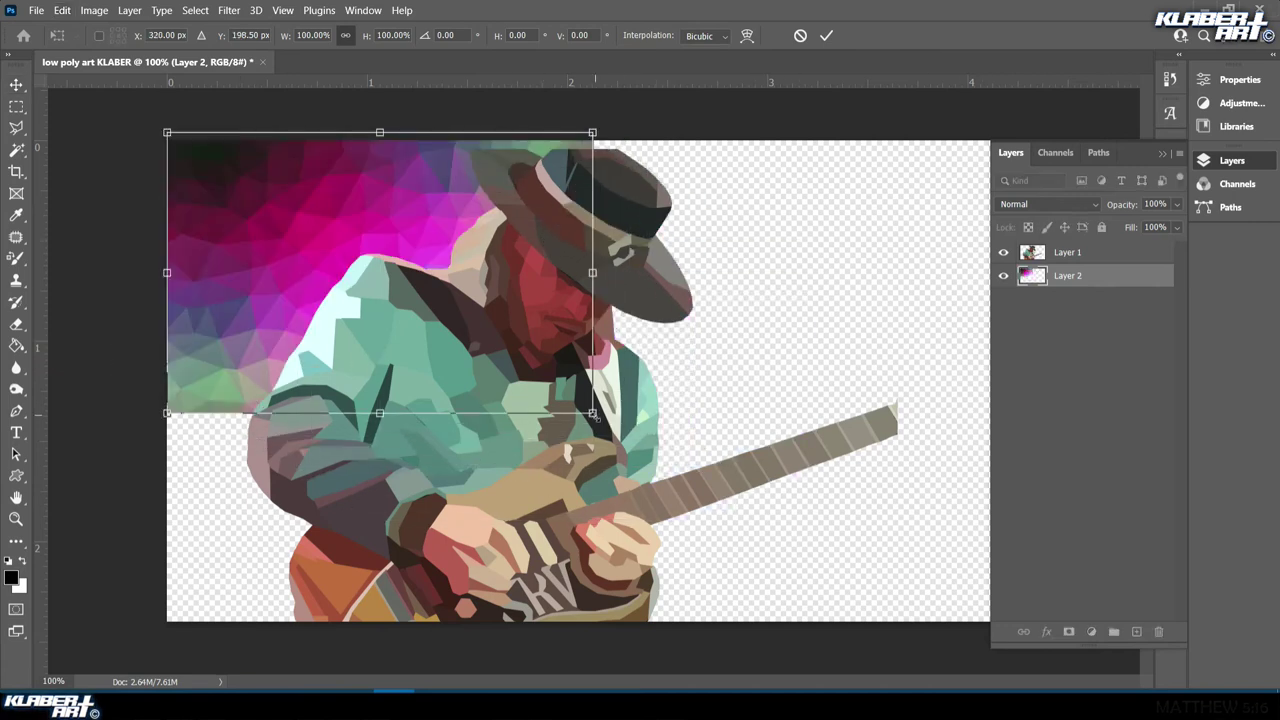
{"action": "left_click_drag", "start_coordinate": [592, 412], "coordinate": [1090, 562]}
{"action": "left_click", "coordinate": [18, 87]}
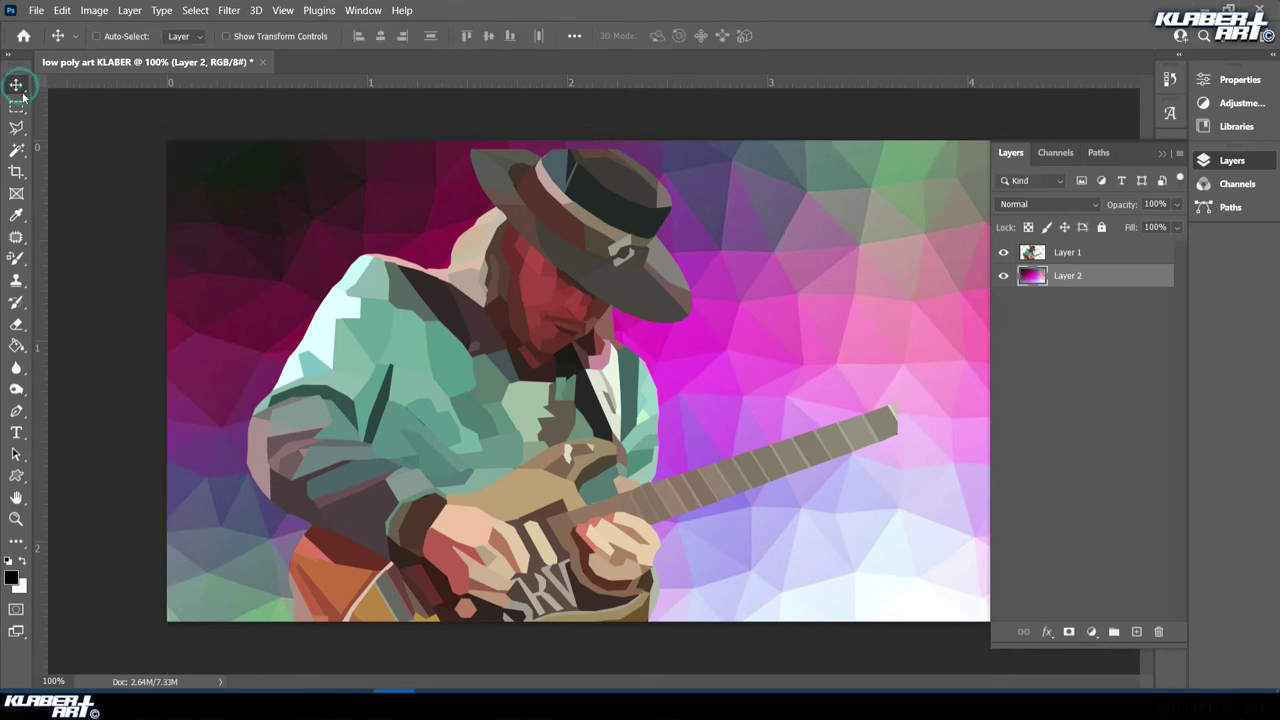
{"action": "left_click_drag", "start_coordinate": [283, 189], "coordinate": [177, 182]}
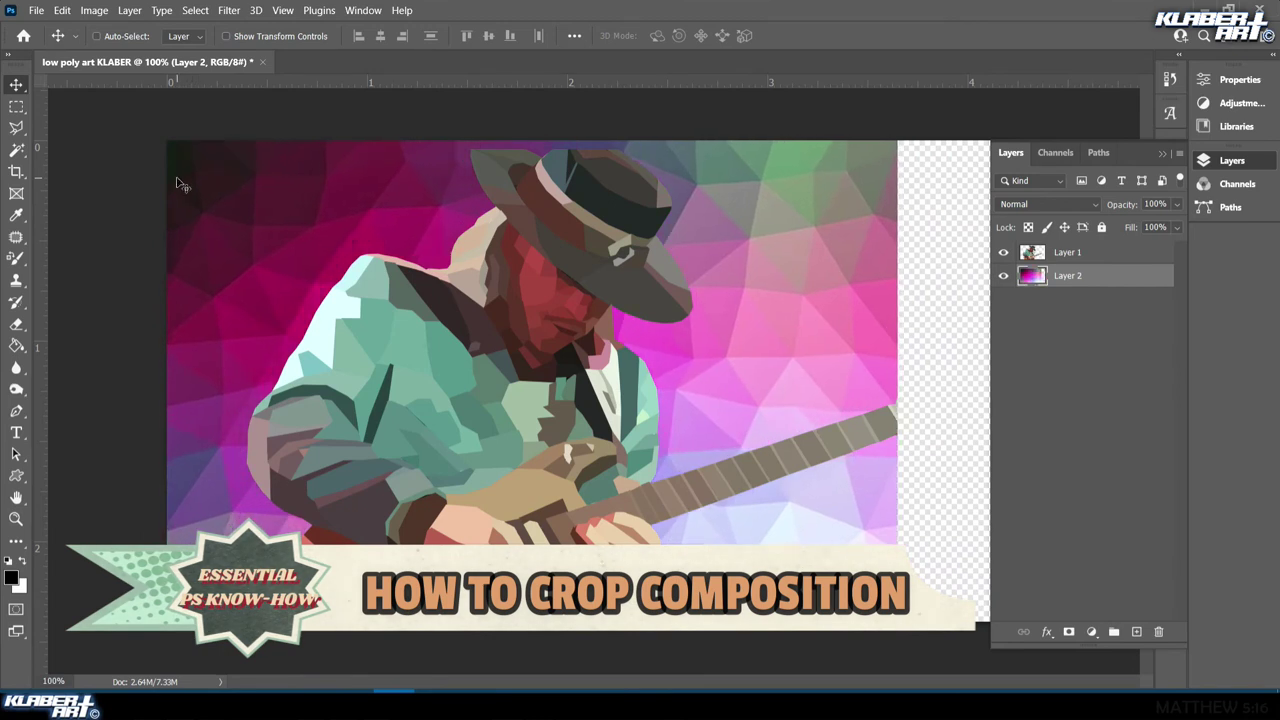
Crop the canvas to the area the background covers and deselect
{"action": "left_click", "coordinate": [18, 107]}
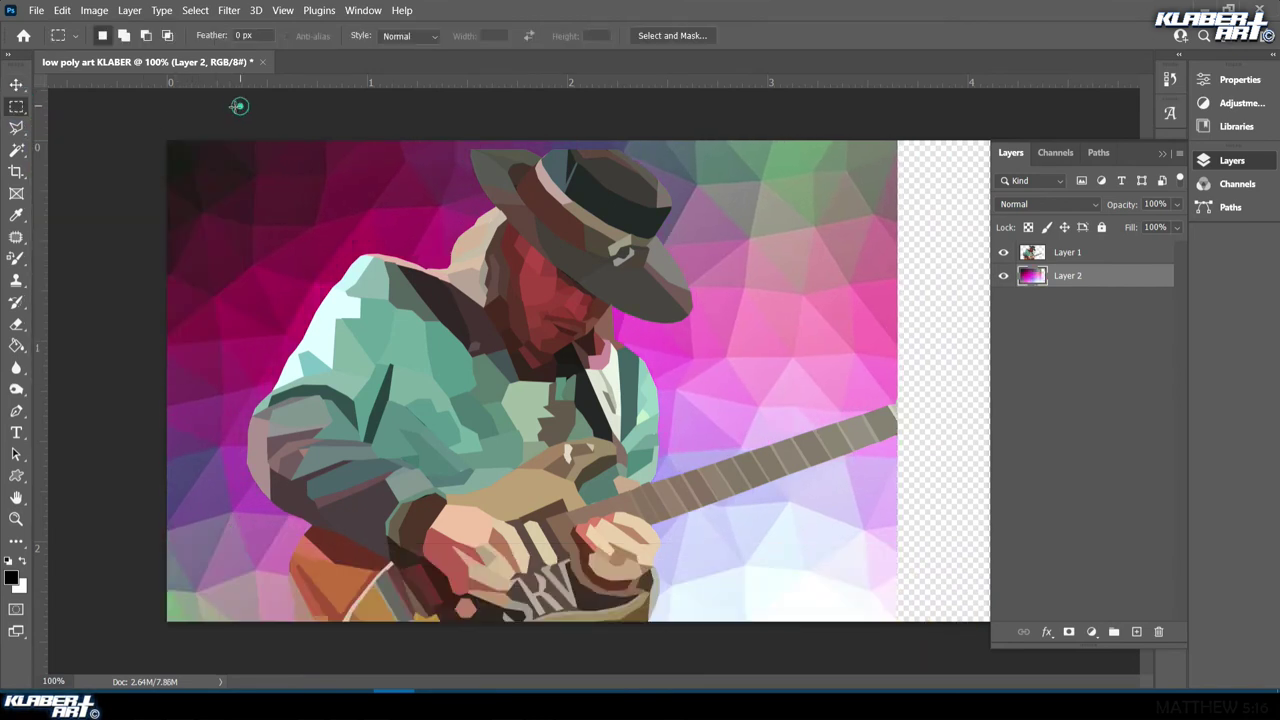
{"action": "left_click_drag", "start_coordinate": [151, 112], "coordinate": [897, 621]}
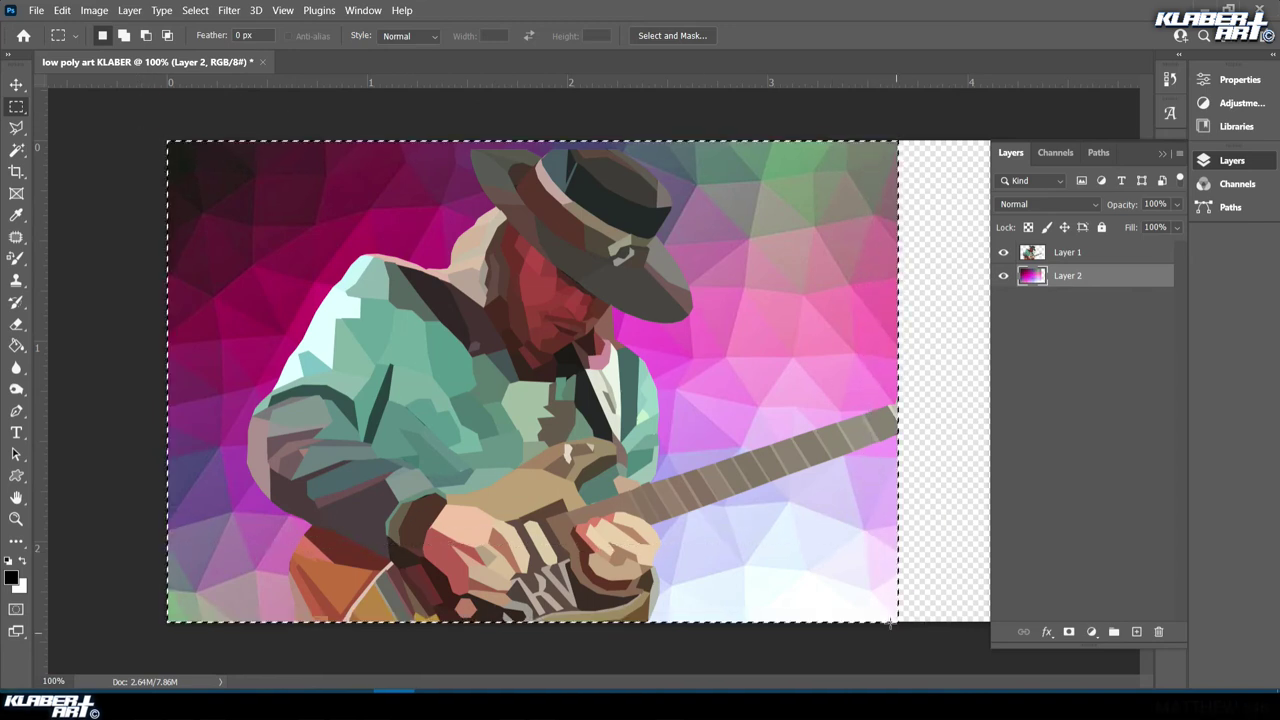
{"action": "left_click", "coordinate": [94, 10]}
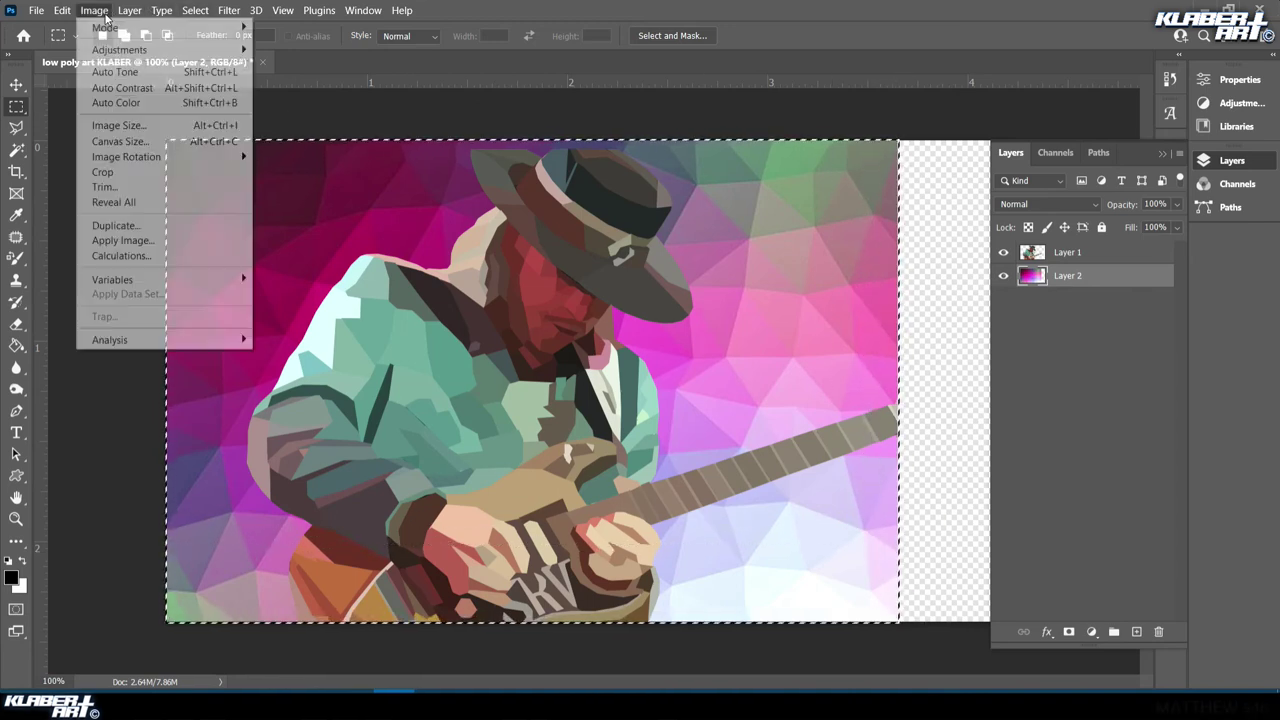
{"action": "left_click", "coordinate": [142, 175]}
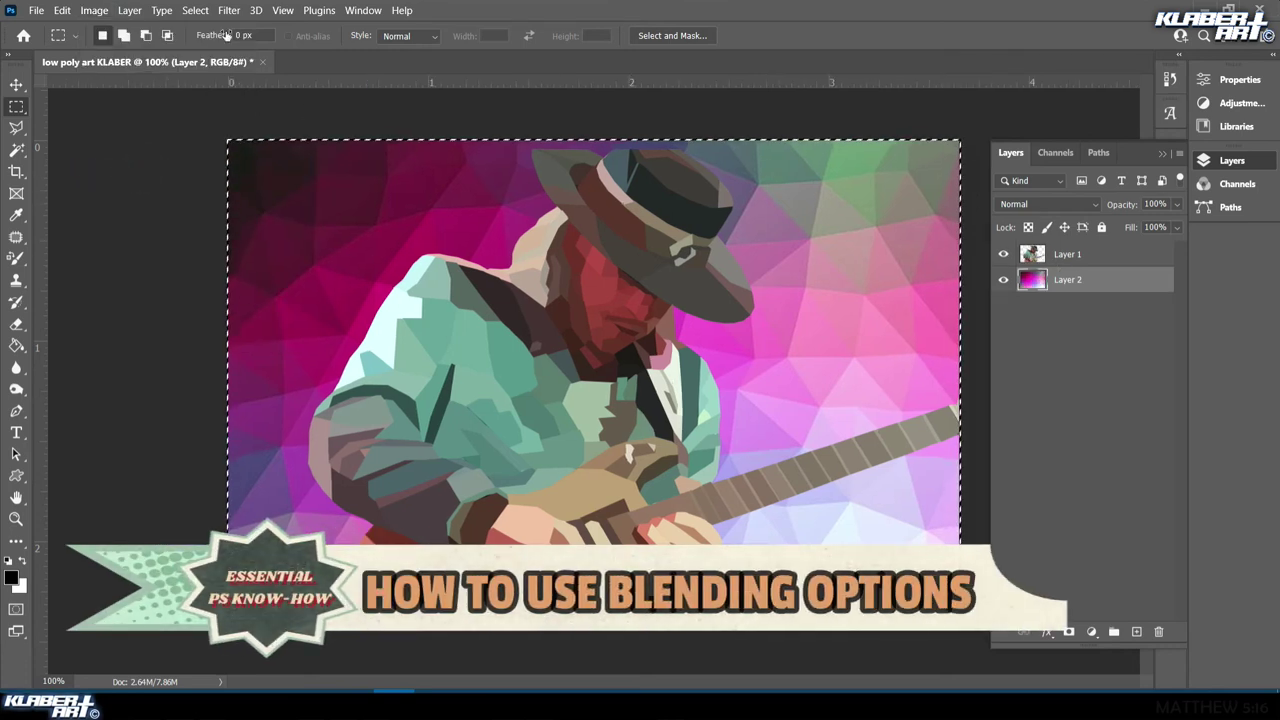
{"action": "left_click", "coordinate": [195, 10]}
{"action": "left_click", "coordinate": [208, 38]}
Give the guitarist layer a white Outer Glow of size 51 px
{"action": "left_click", "coordinate": [1107, 258]}
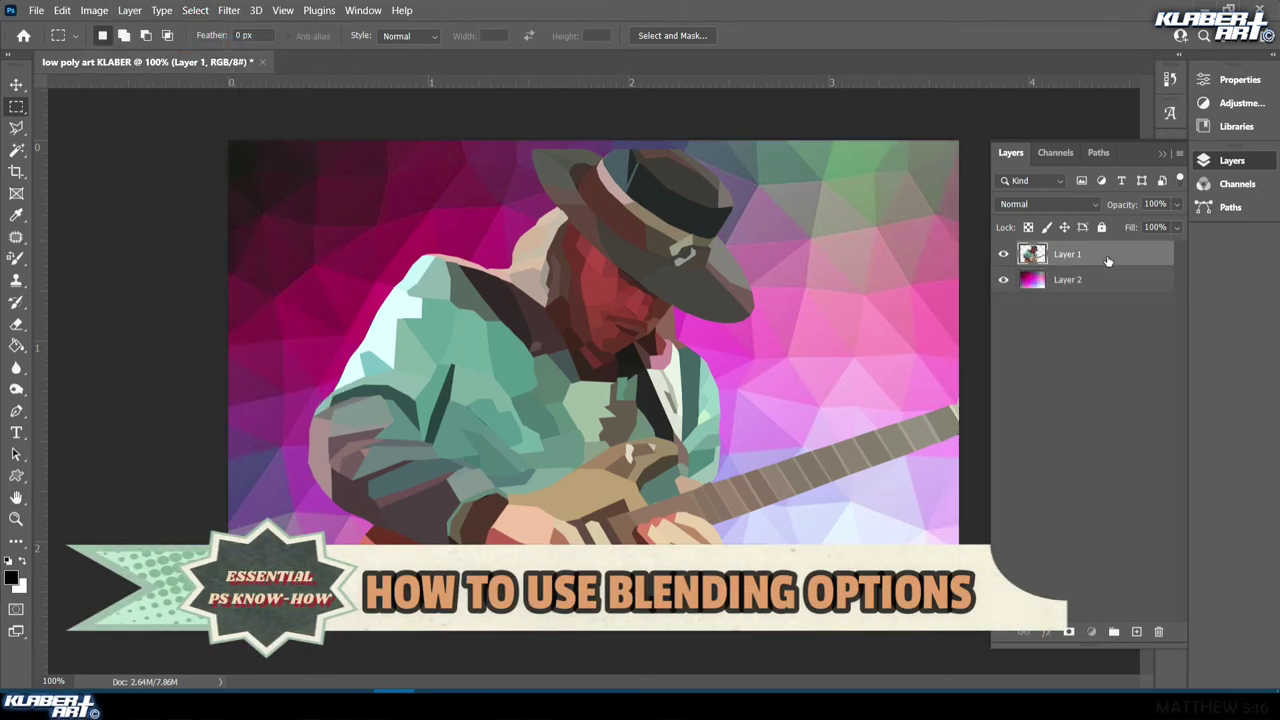
{"action": "double_click", "coordinate": [1107, 258]}
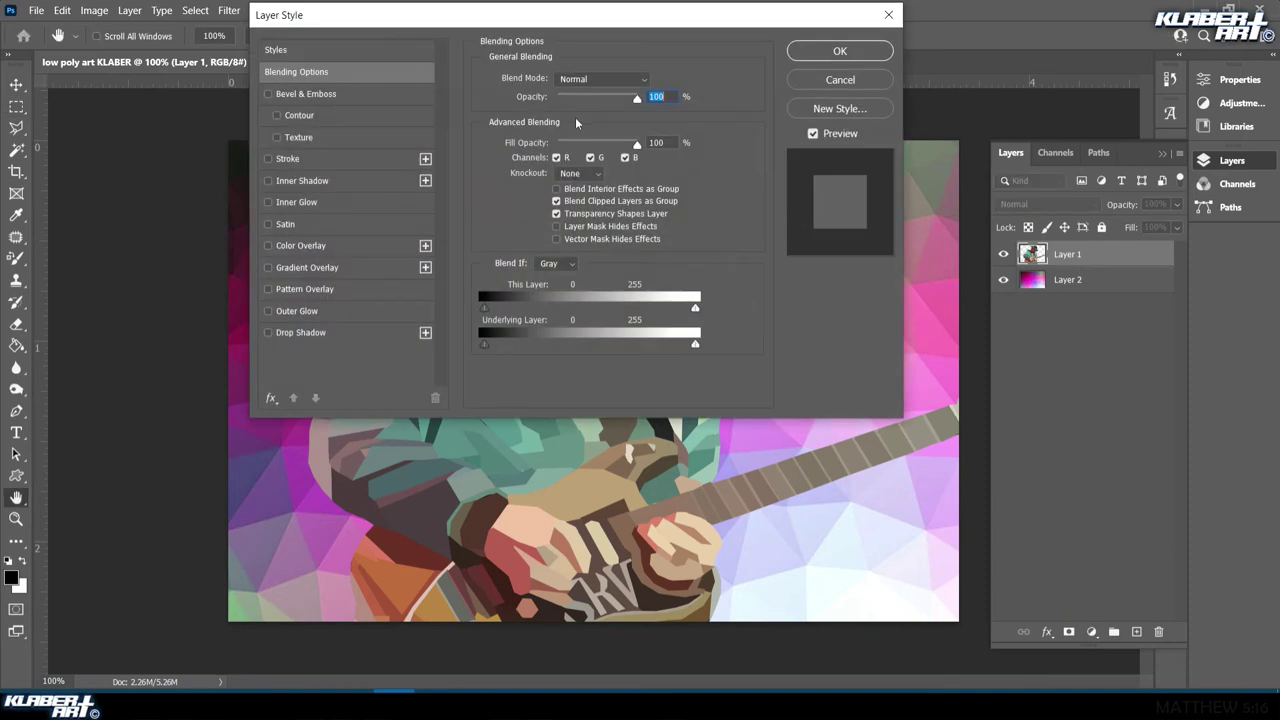
{"action": "left_click_drag", "start_coordinate": [555, 17], "coordinate": [893, 34]}
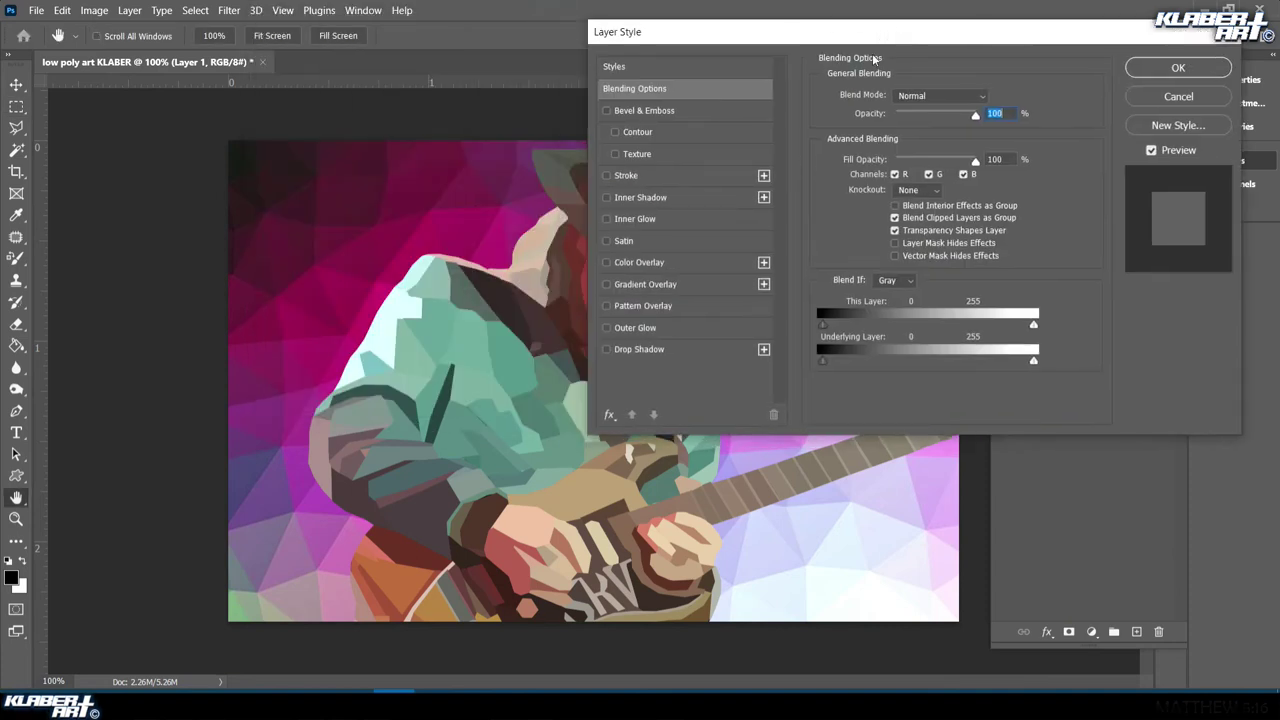
{"action": "left_click", "coordinate": [700, 329]}
{"action": "left_click", "coordinate": [860, 154]}
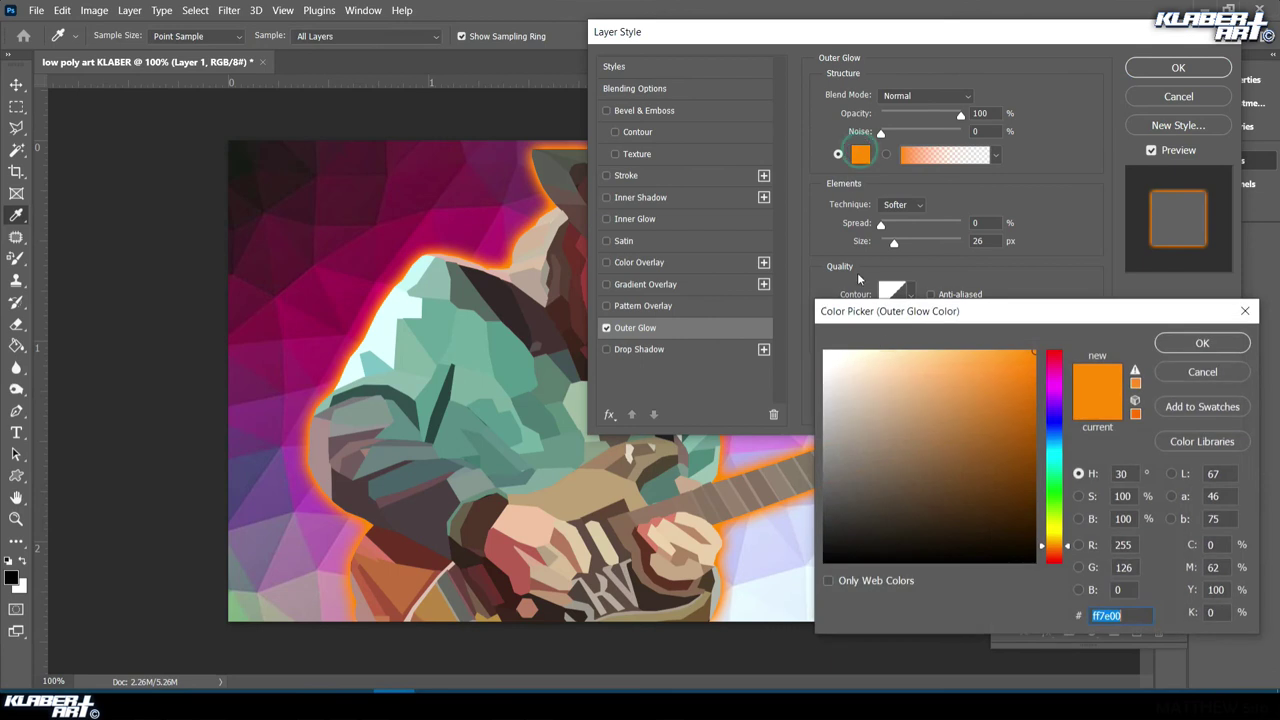
{"action": "left_click_drag", "start_coordinate": [862, 372], "coordinate": [774, 319]}
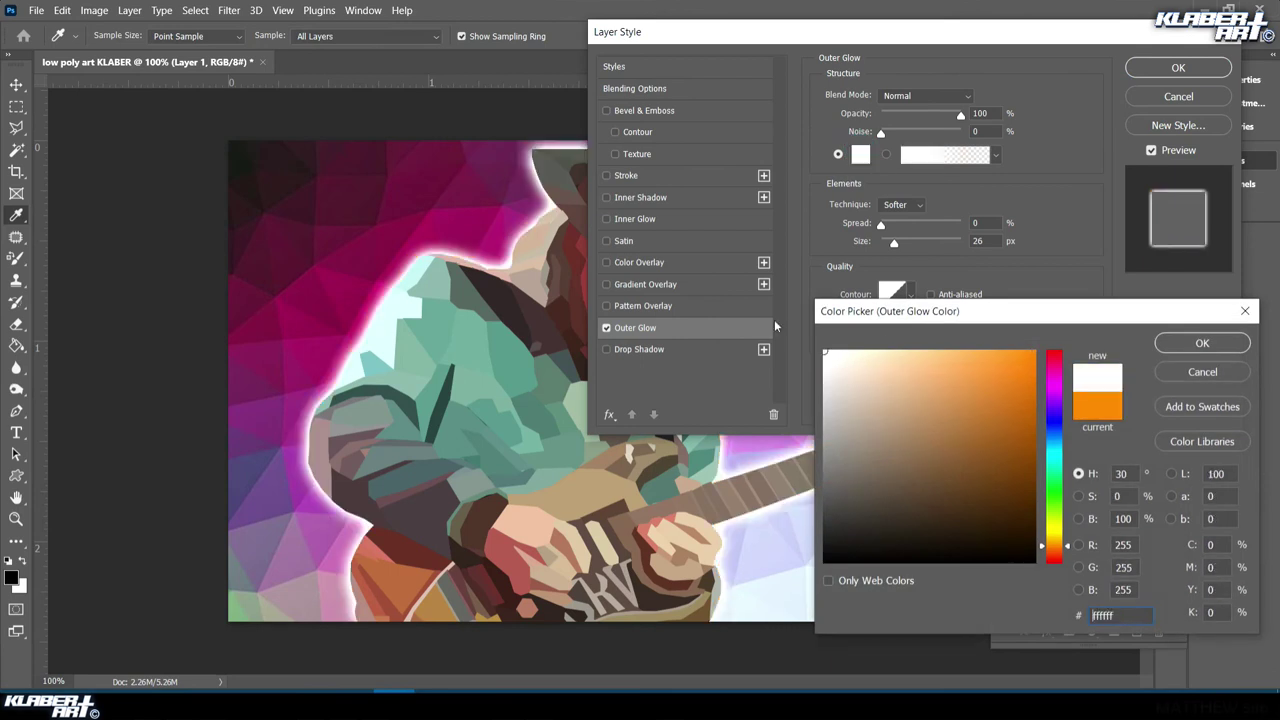
{"action": "left_click", "coordinate": [1181, 345]}
{"action": "left_click_drag", "start_coordinate": [833, 38], "coordinate": [960, 71]}
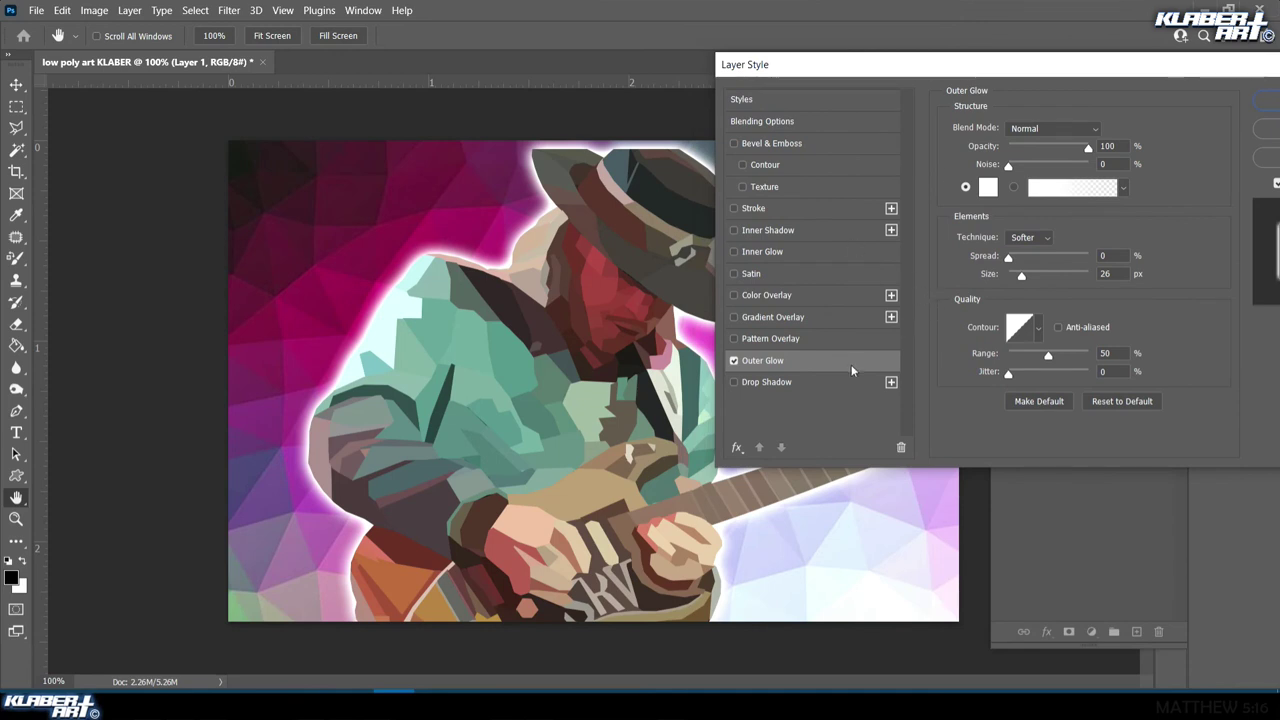
{"action": "left_click_drag", "start_coordinate": [1024, 281], "coordinate": [1031, 279]}
{"action": "left_click_drag", "start_coordinate": [1176, 78], "coordinate": [1101, 102]}
Add a Drop Shadow at 117° angle with 28 px distance and apply the styles
{"action": "left_click", "coordinate": [742, 408]}
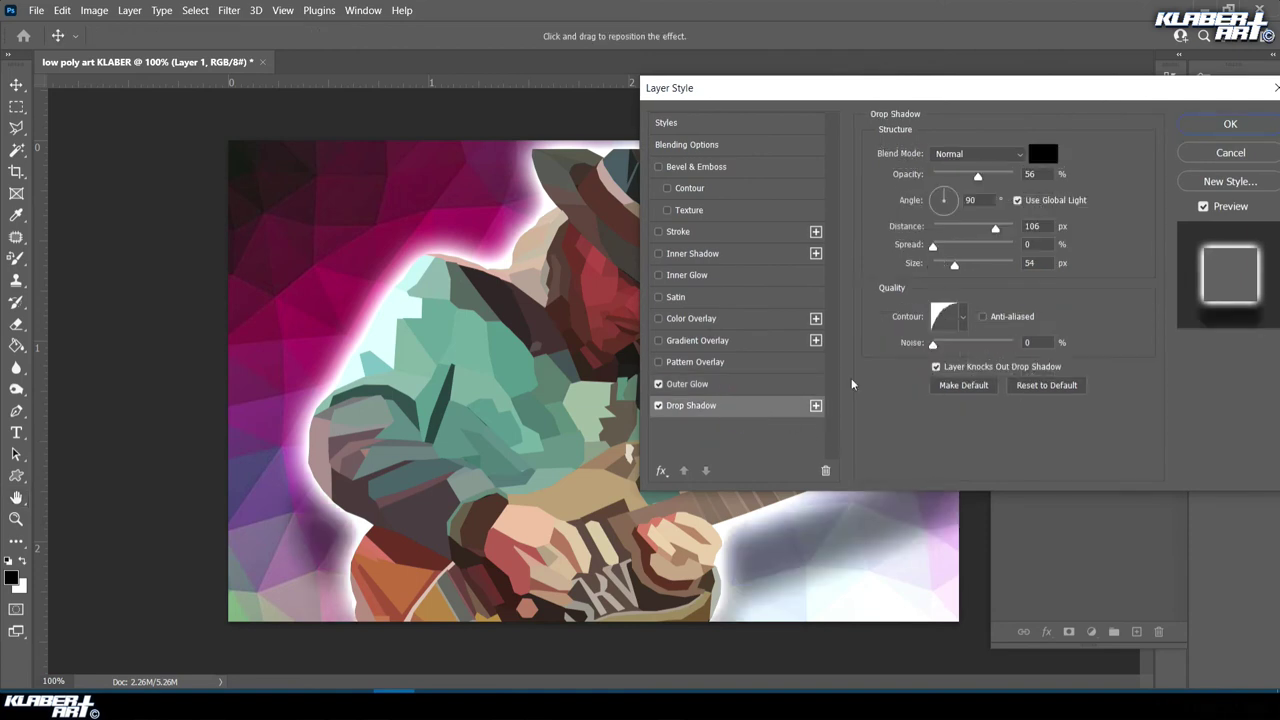
{"action": "left_click_drag", "start_coordinate": [955, 198], "coordinate": [968, 215]}
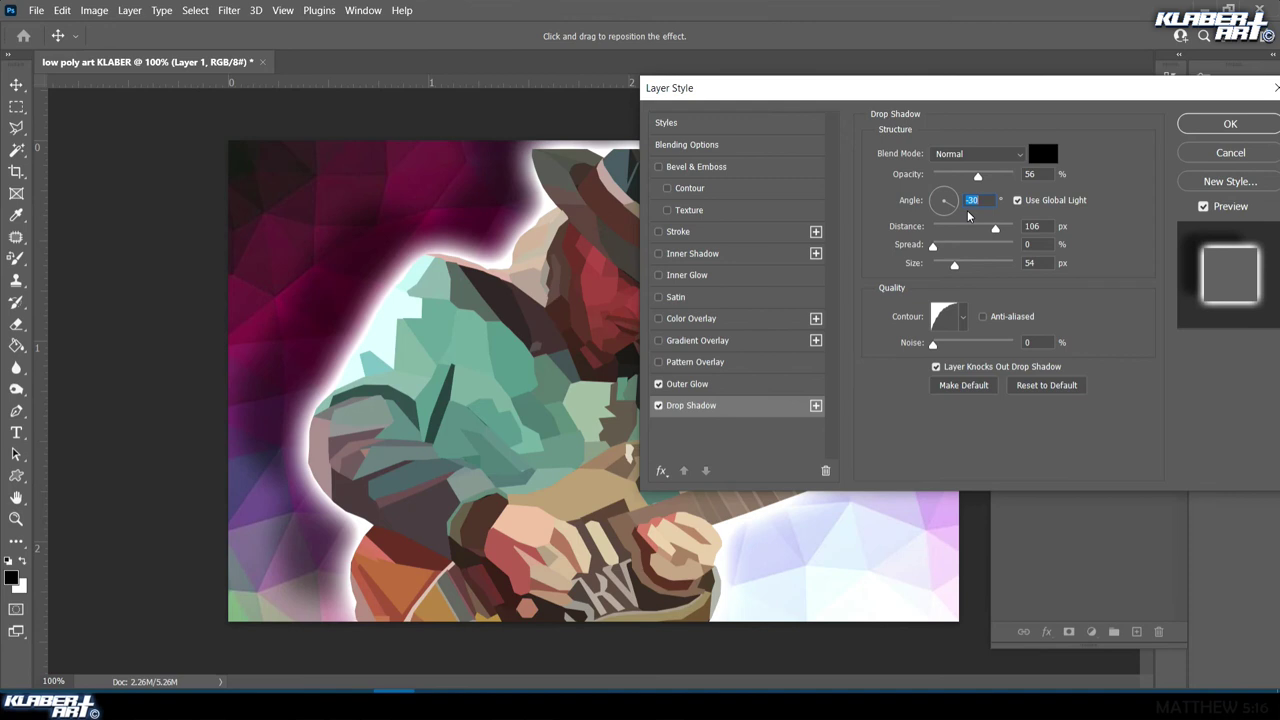
{"action": "left_click", "coordinate": [944, 199]}
{"action": "left_click_drag", "start_coordinate": [944, 199], "coordinate": [941, 196]}
{"action": "left_click_drag", "start_coordinate": [1003, 240], "coordinate": [957, 243]}
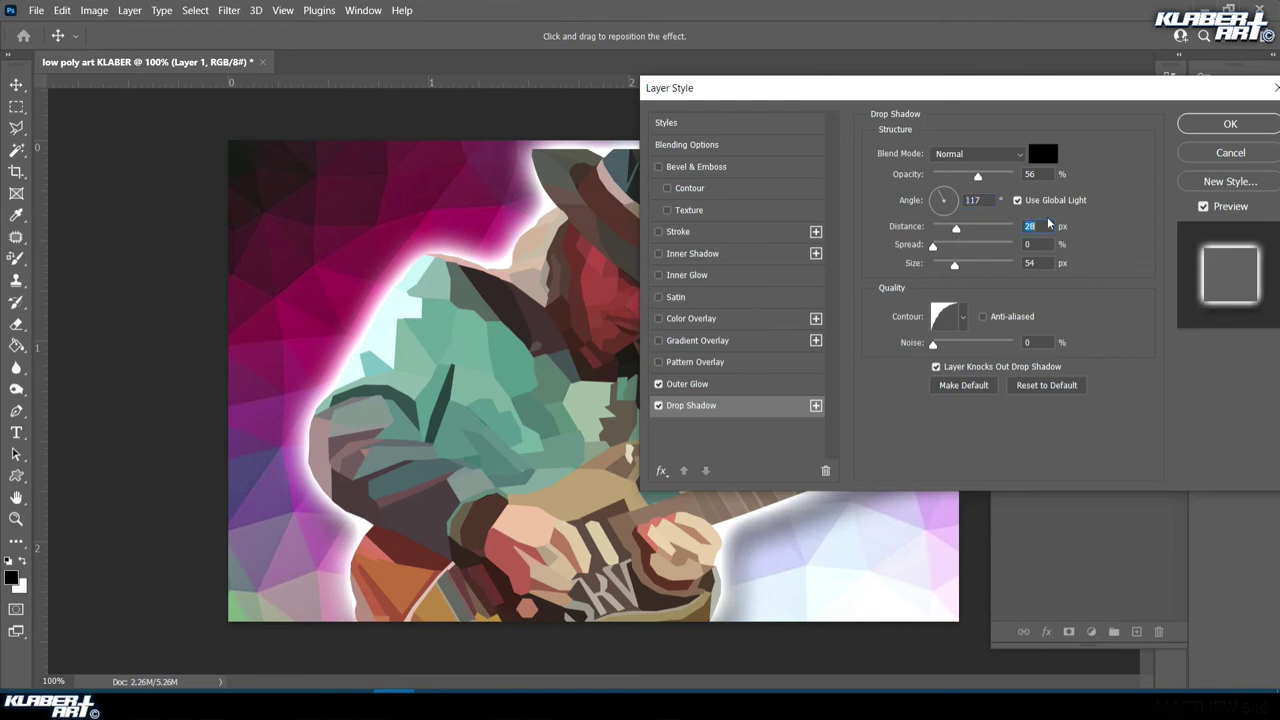
{"action": "left_click", "coordinate": [1230, 123]}
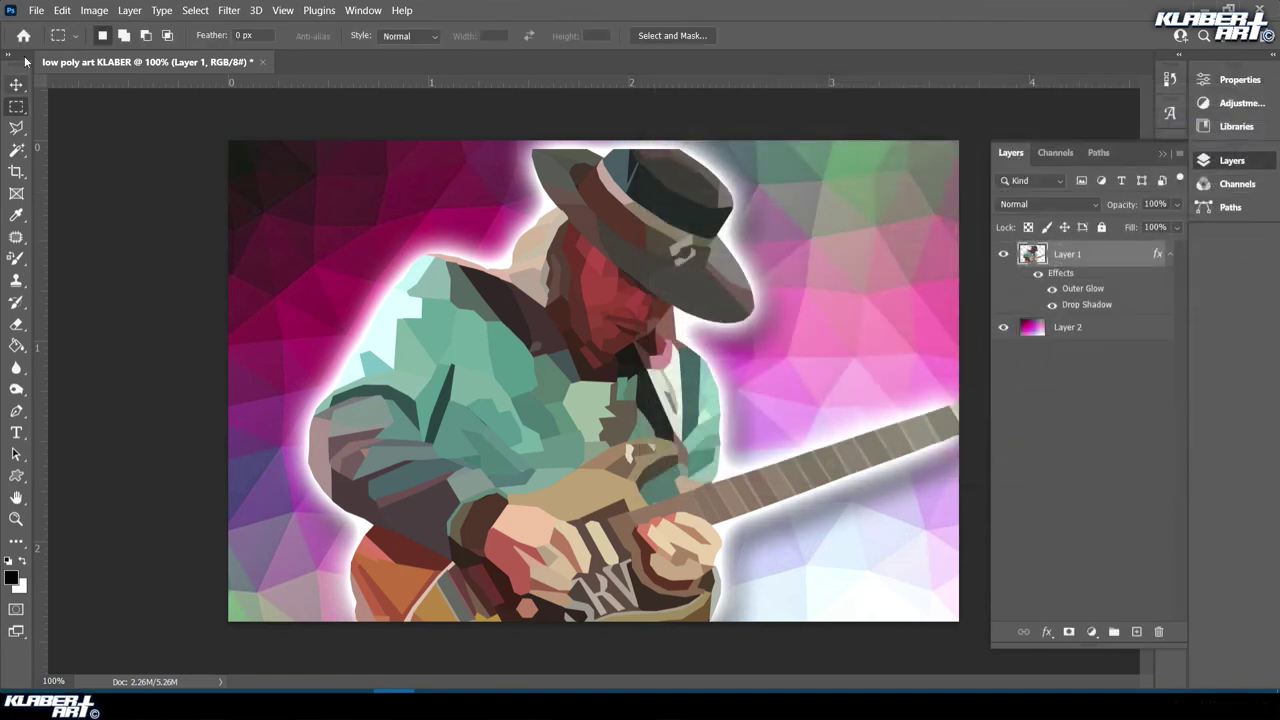
Scale the guitarist layer up to about 103% with Free Transform and commit it
{"action": "left_click", "coordinate": [61, 10]}
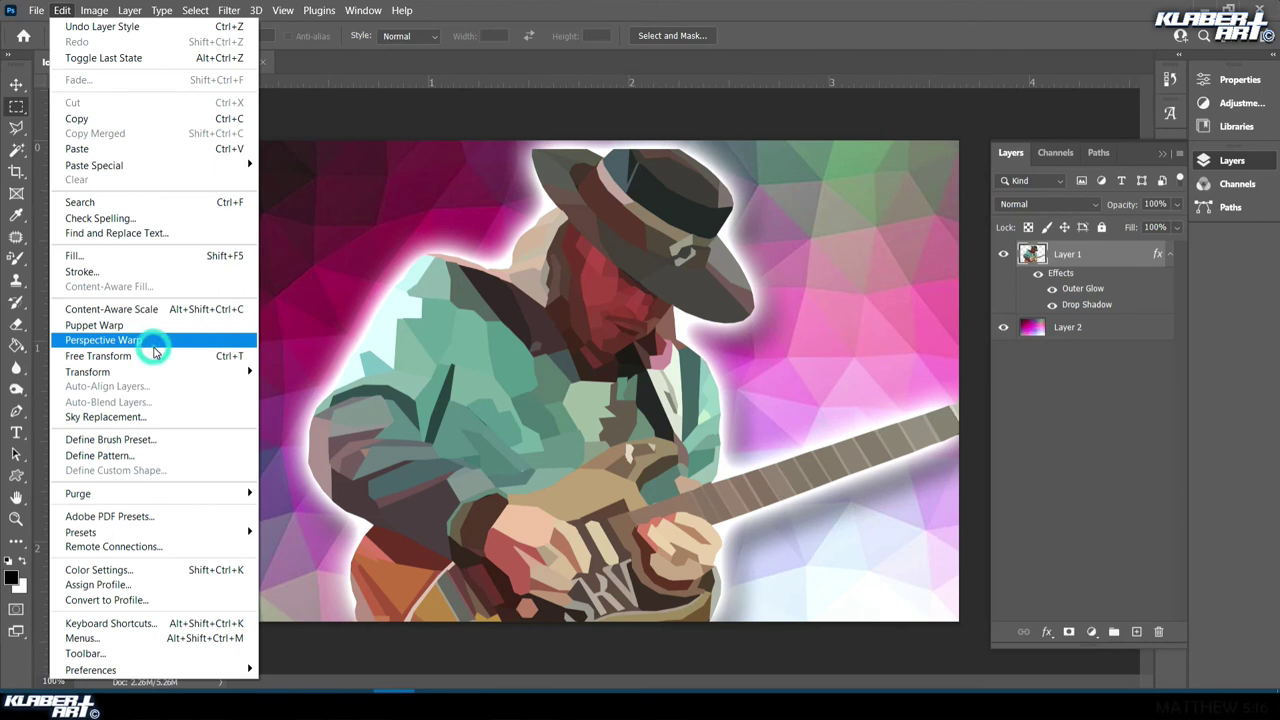
{"action": "left_click", "coordinate": [150, 356]}
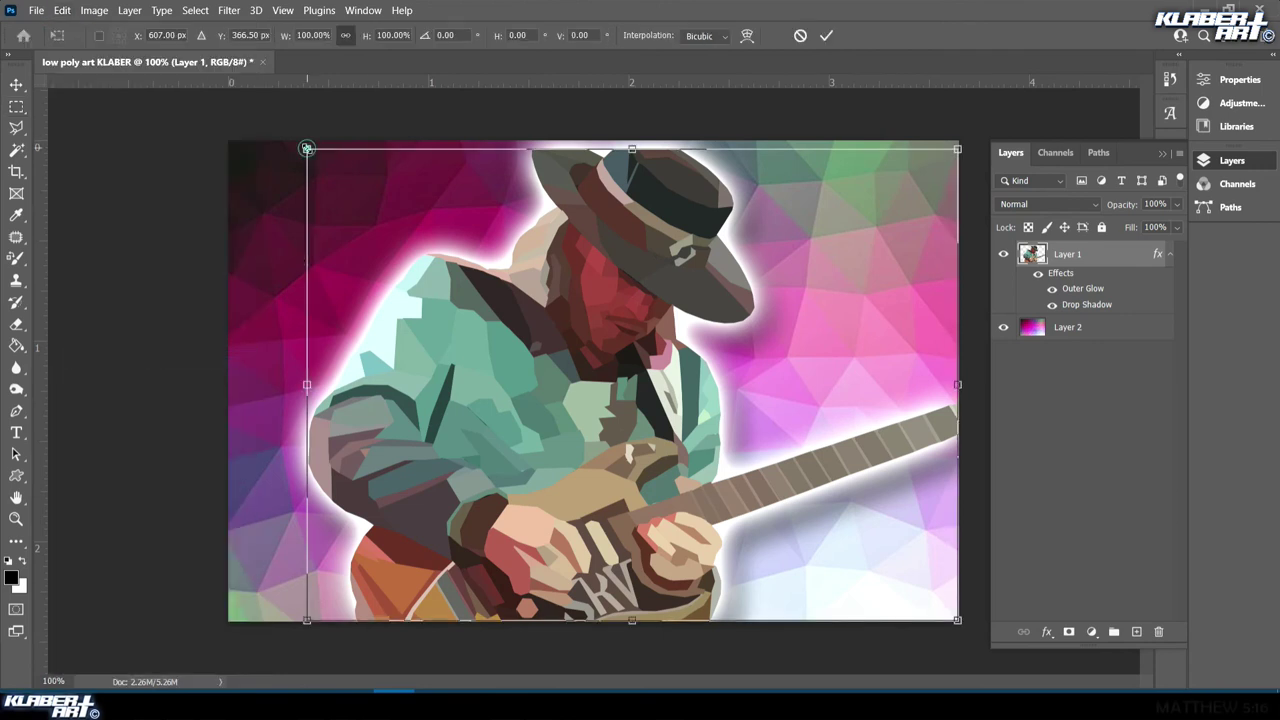
{"action": "left_click_drag", "start_coordinate": [307, 148], "coordinate": [290, 135]}
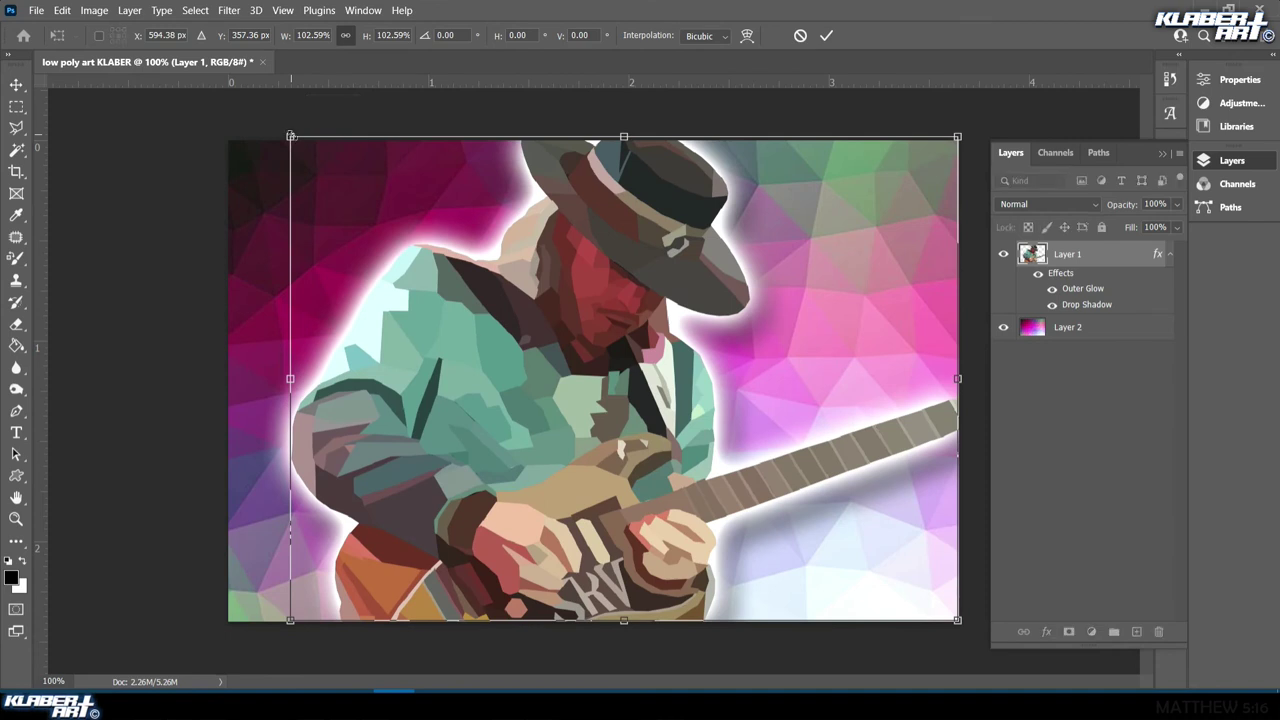
{"action": "left_click", "coordinate": [16, 84]}
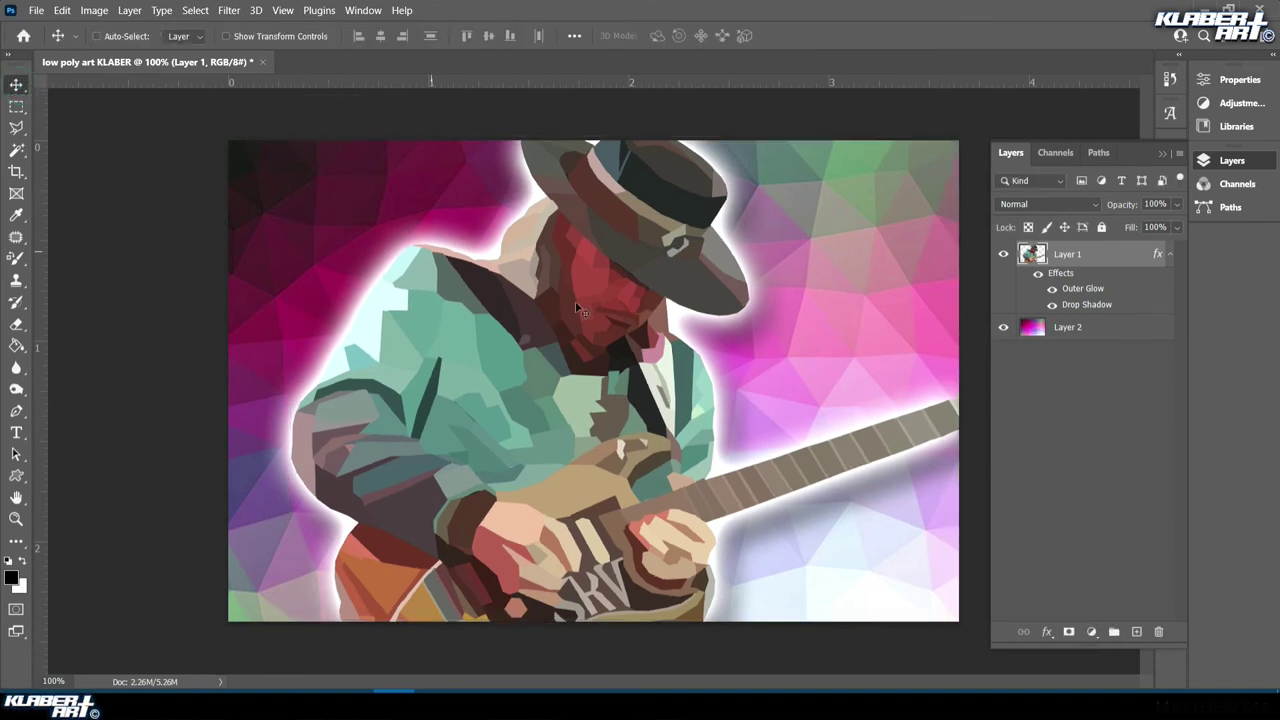
Zoom in and pan across the face, guitar neck and body facets
{"action": "left_click", "coordinate": [16, 518]}
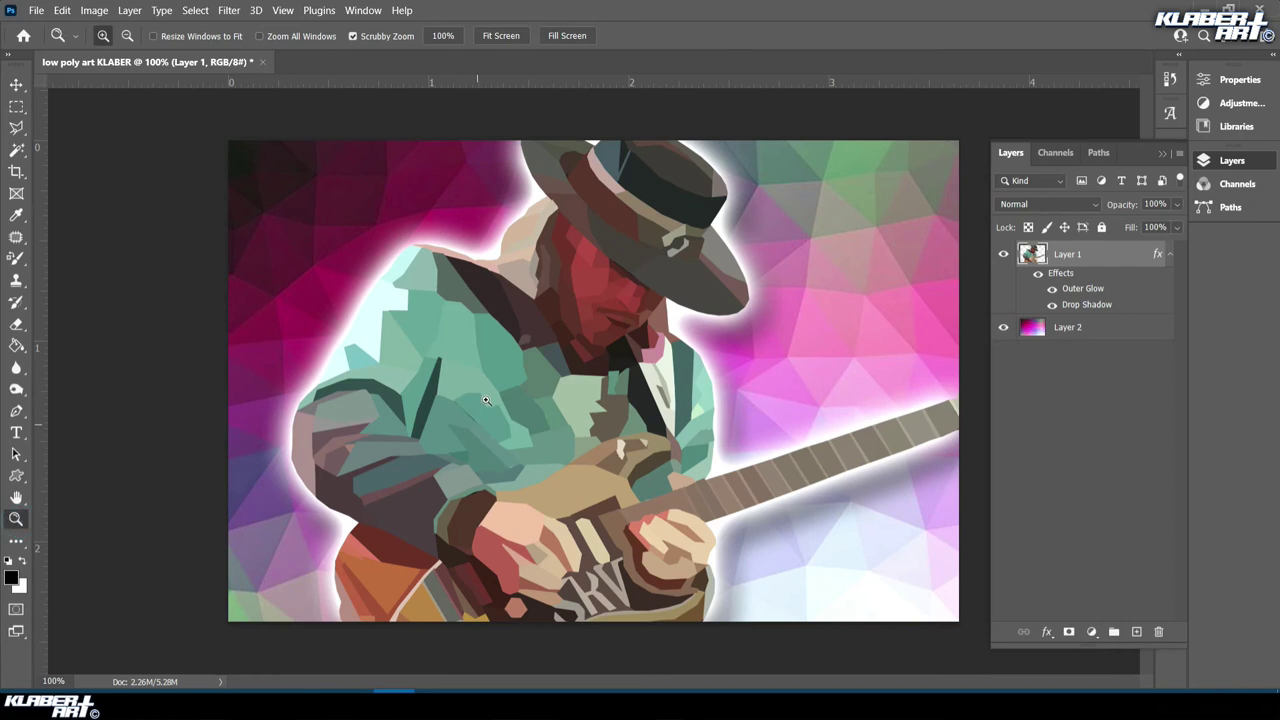
{"action": "mouse_move", "coordinate": [644, 475]}
{"action": "left_mouse_down"}
{"action": "mouse_move", "coordinate": [660, 482]}
{"action": "mouse_move", "coordinate": [650, 486]}
{"action": "left_mouse_up"}
{"action": "left_click_drag", "start_coordinate": [702, 243], "coordinate": [611, 449]}
{"action": "left_click_drag", "start_coordinate": [691, 289], "coordinate": [589, 371]}
{"action": "left_click_drag", "start_coordinate": [696, 312], "coordinate": [604, 384]}
{"action": "left_click_drag", "start_coordinate": [691, 403], "coordinate": [606, 414]}
{"action": "left_click_drag", "start_coordinate": [702, 345], "coordinate": [820, 265]}
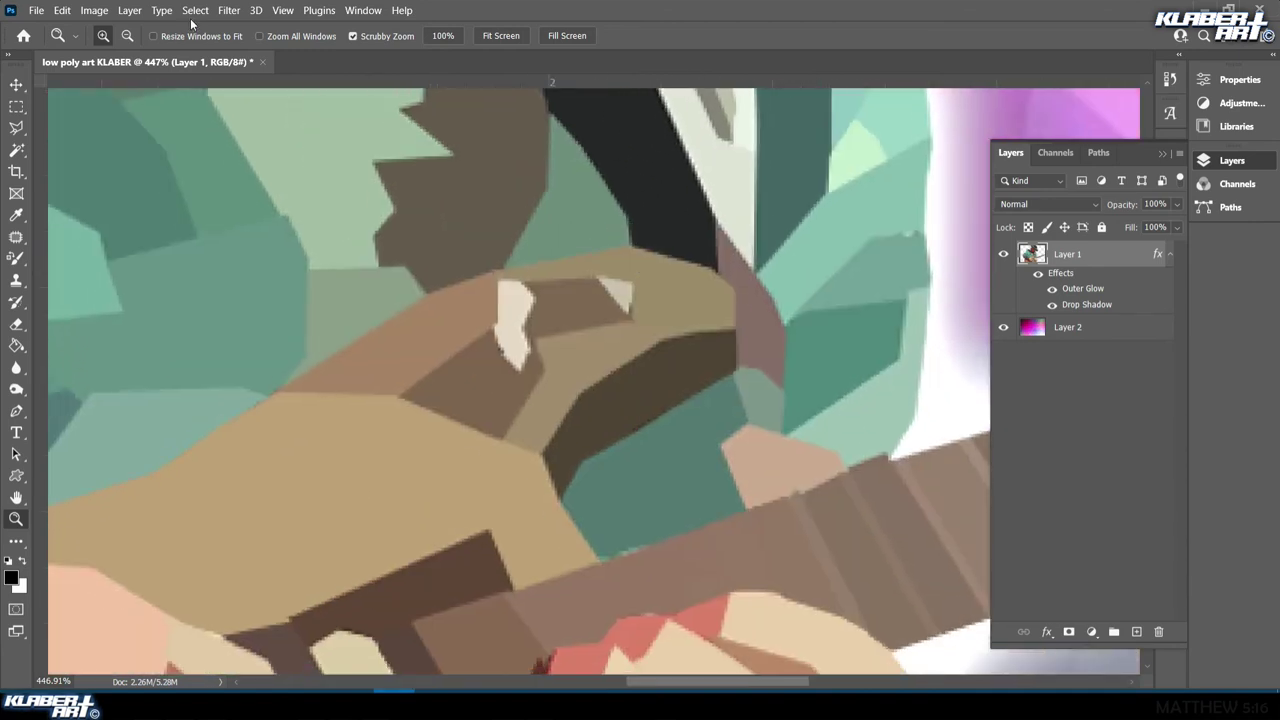
Fit the whole artwork on screen and collapse the Layers panel
{"action": "left_click", "coordinate": [283, 10]}
{"action": "left_click", "coordinate": [318, 157]}
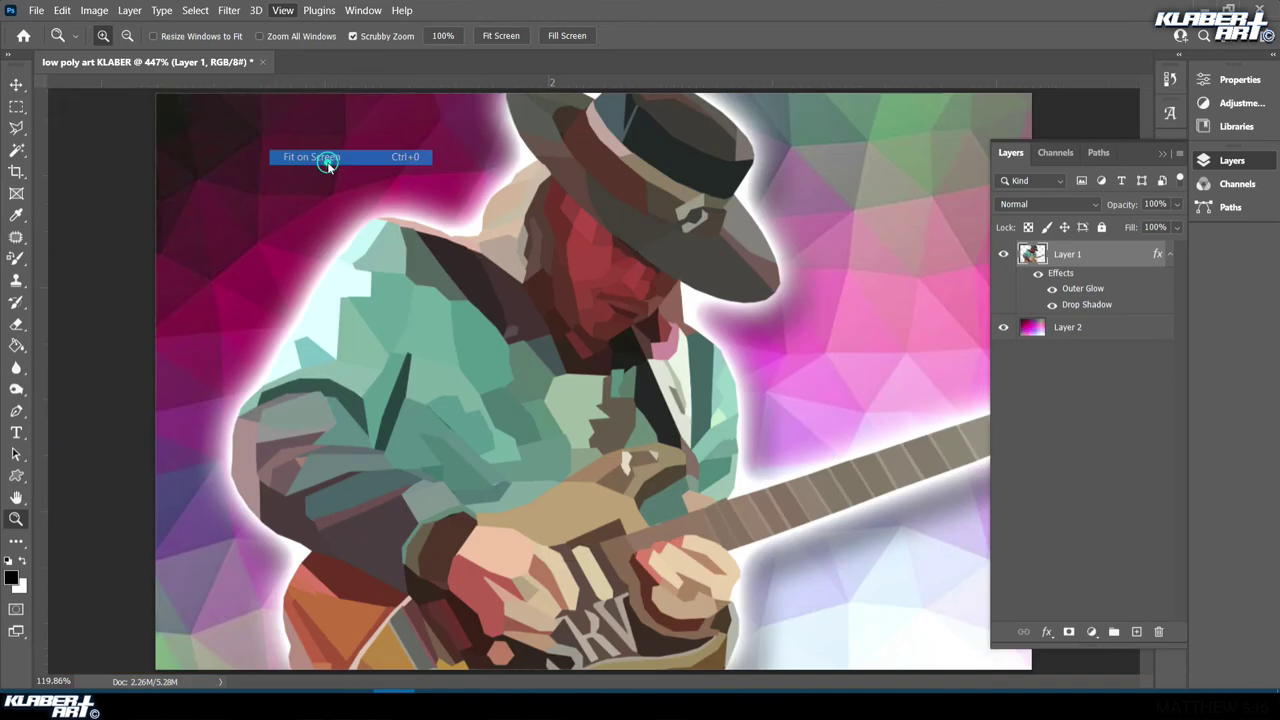
{"action": "left_click", "coordinate": [1163, 154]}
{"action": "left_click", "coordinate": [36, 11]}
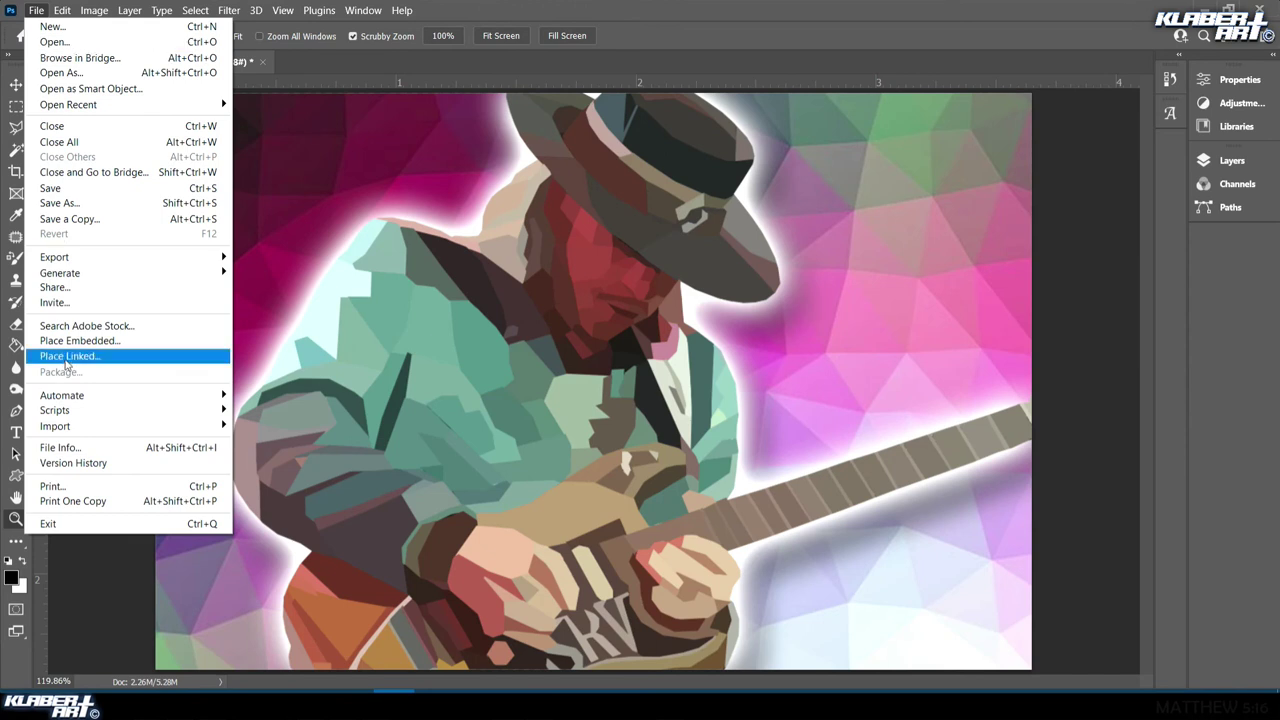
Type the 'KlaberArt' signature in the Streetbomber font in the lower-right corner
{"action": "left_click", "coordinate": [17, 432]}
{"action": "left_click", "coordinate": [17, 432]}
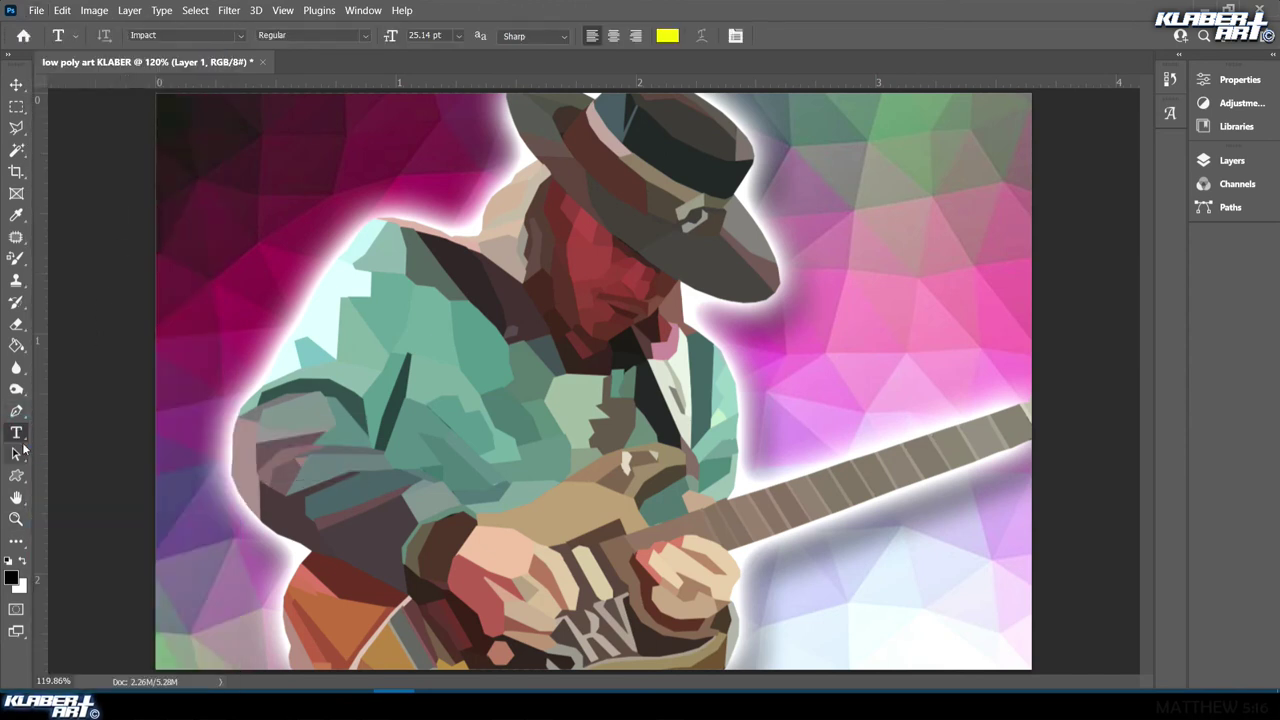
{"action": "left_click", "coordinate": [241, 39]}
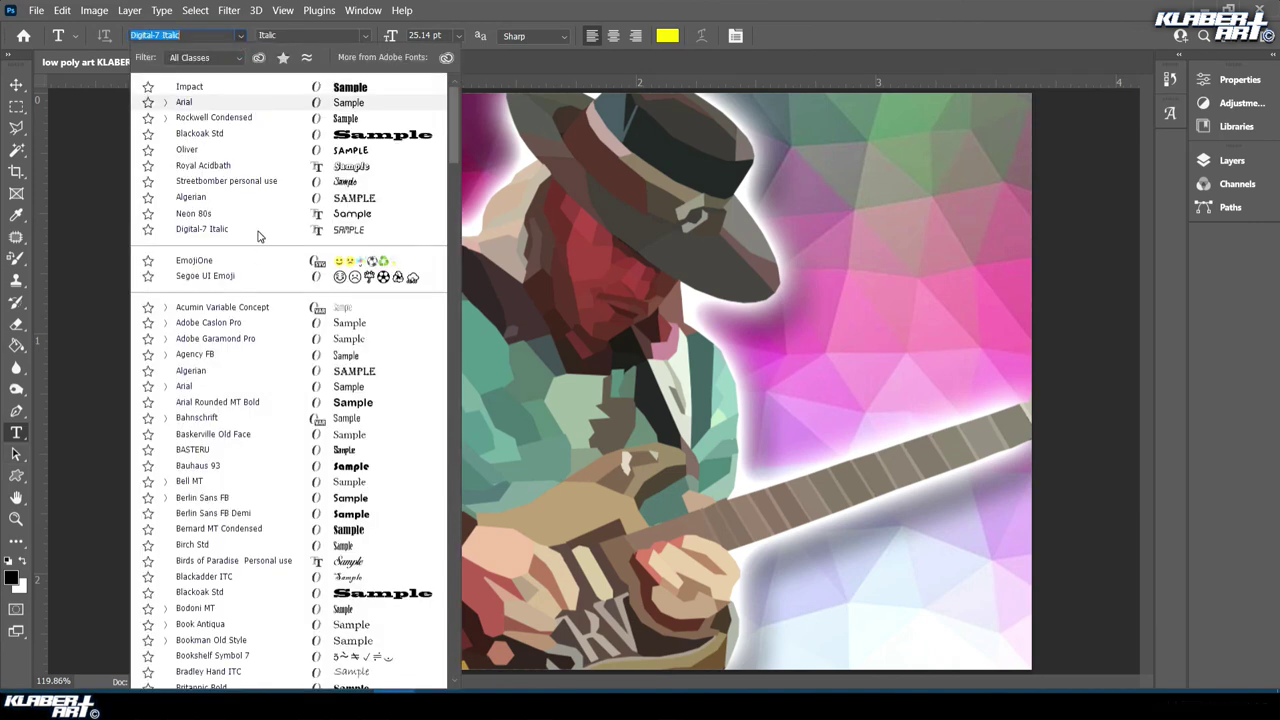
{"action": "left_click", "coordinate": [247, 184]}
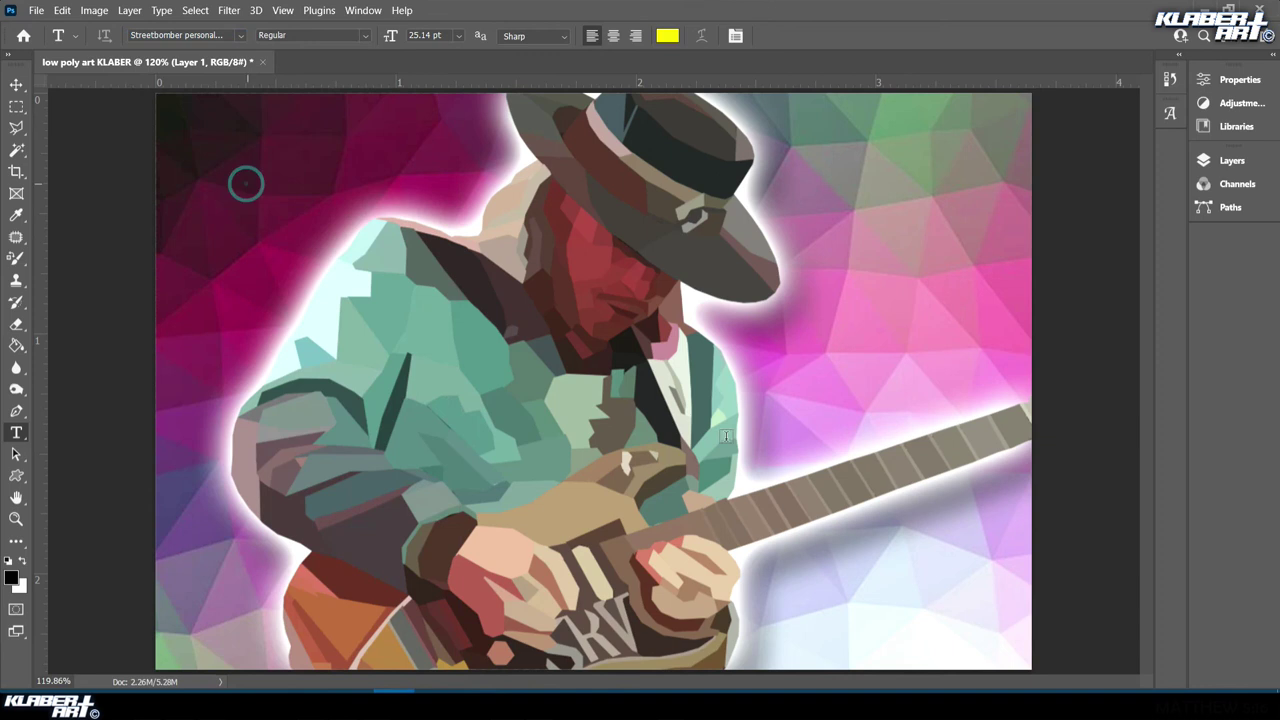
{"action": "left_click", "coordinate": [831, 604]}
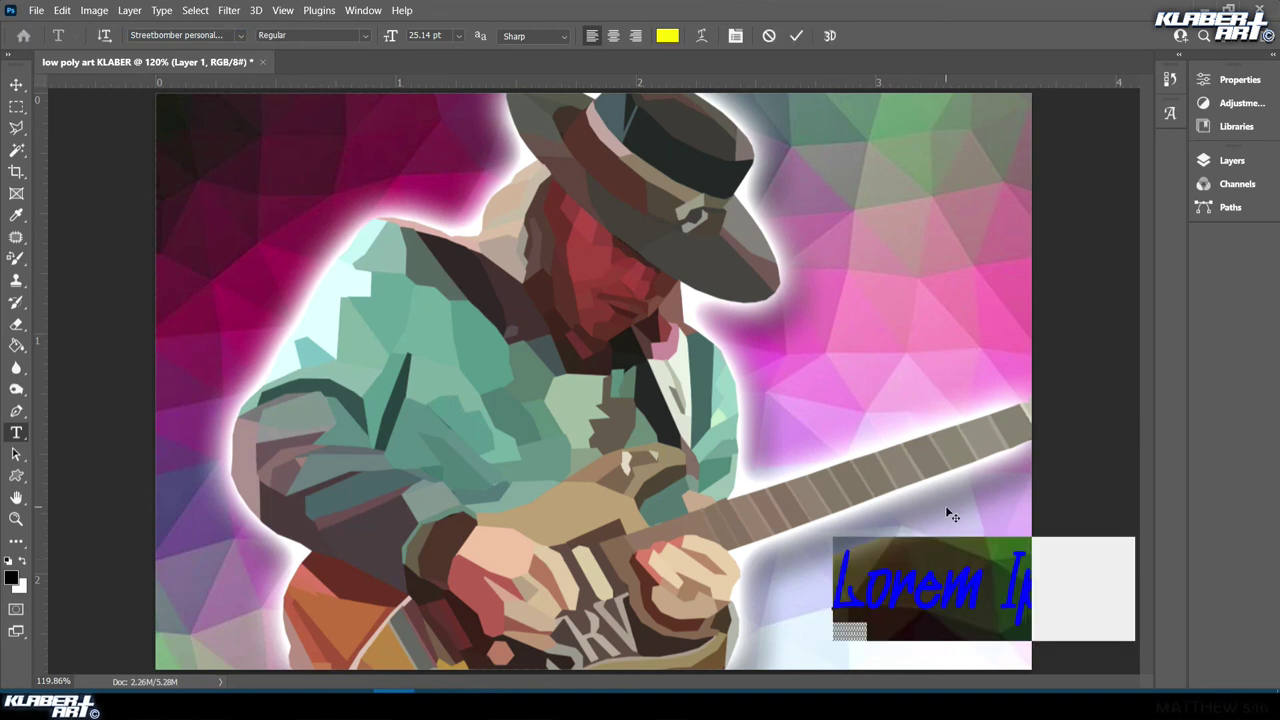
{"action": "type", "text": "Klab"}
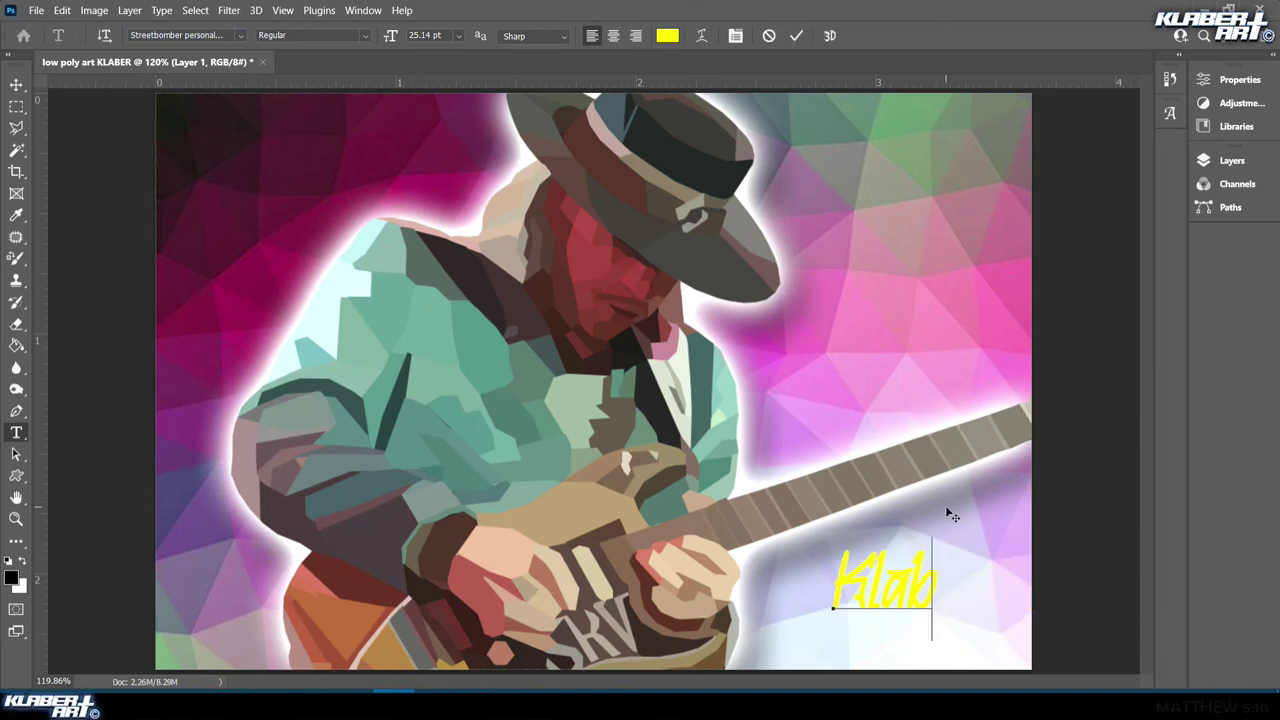
{"action": "type", "text": "erAr"}
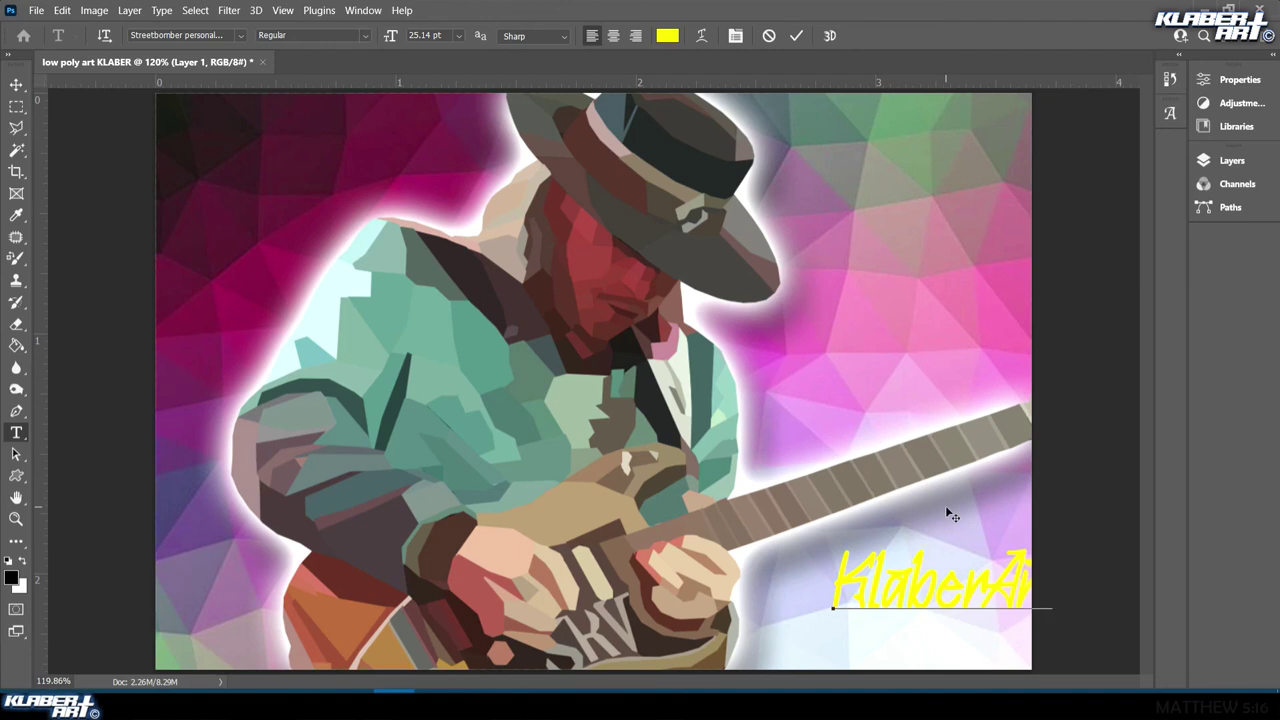
Shrink and reposition the signature with Free Transform, undoing an accidental paste
{"action": "left_click", "coordinate": [62, 10]}
{"action": "left_click", "coordinate": [169, 356]}
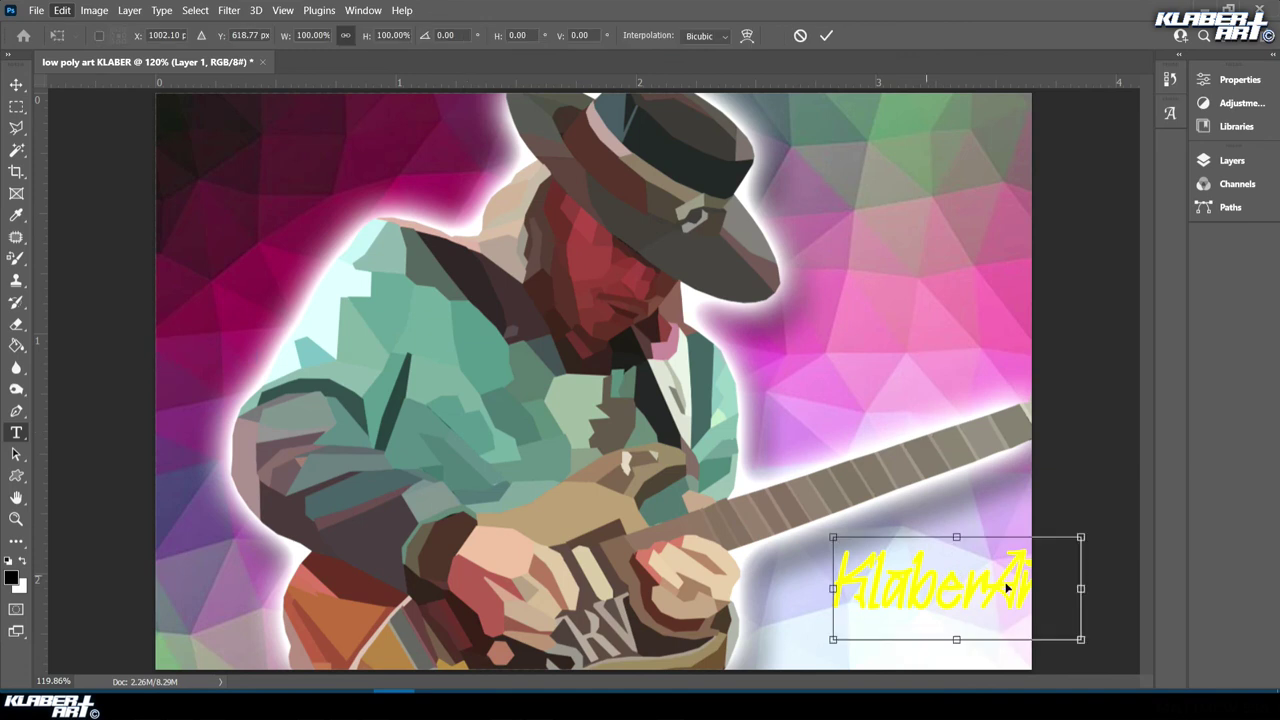
{"action": "left_click_drag", "start_coordinate": [985, 589], "coordinate": [954, 593]}
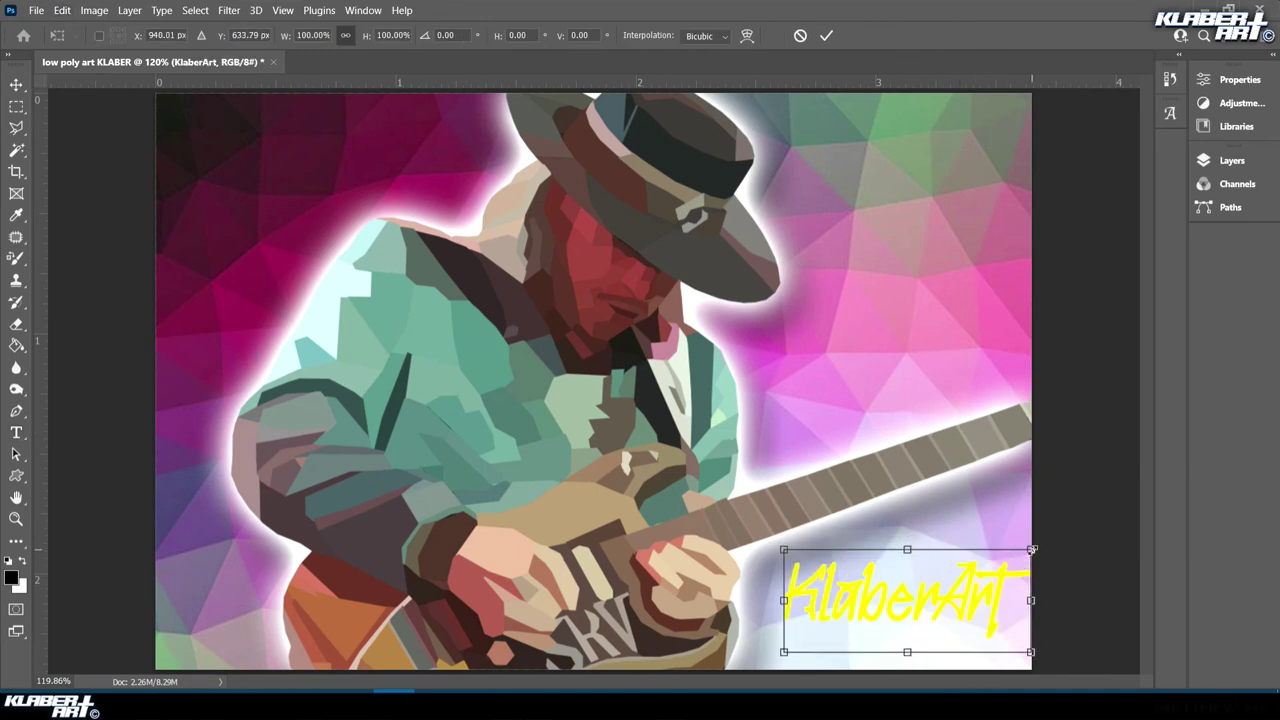
{"action": "left_click_drag", "start_coordinate": [1022, 545], "coordinate": [976, 572]}
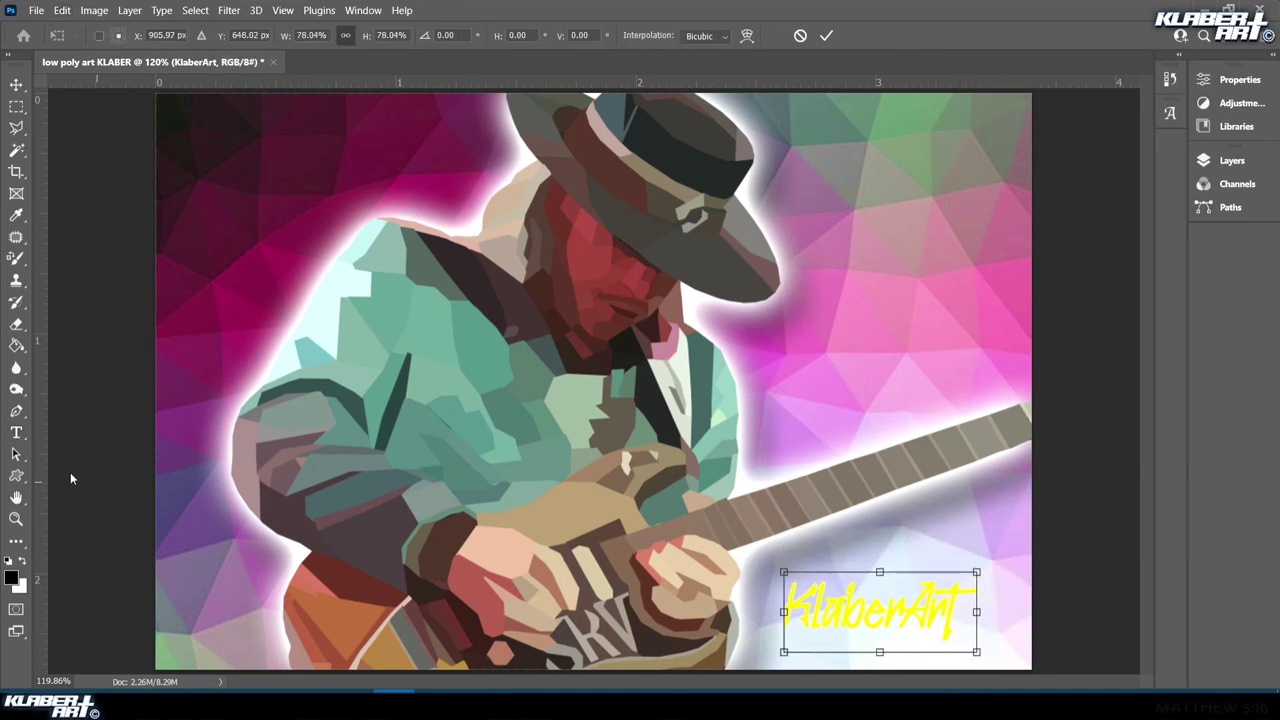
{"action": "left_click", "coordinate": [16, 432]}
{"action": "left_click", "coordinate": [955, 605]}
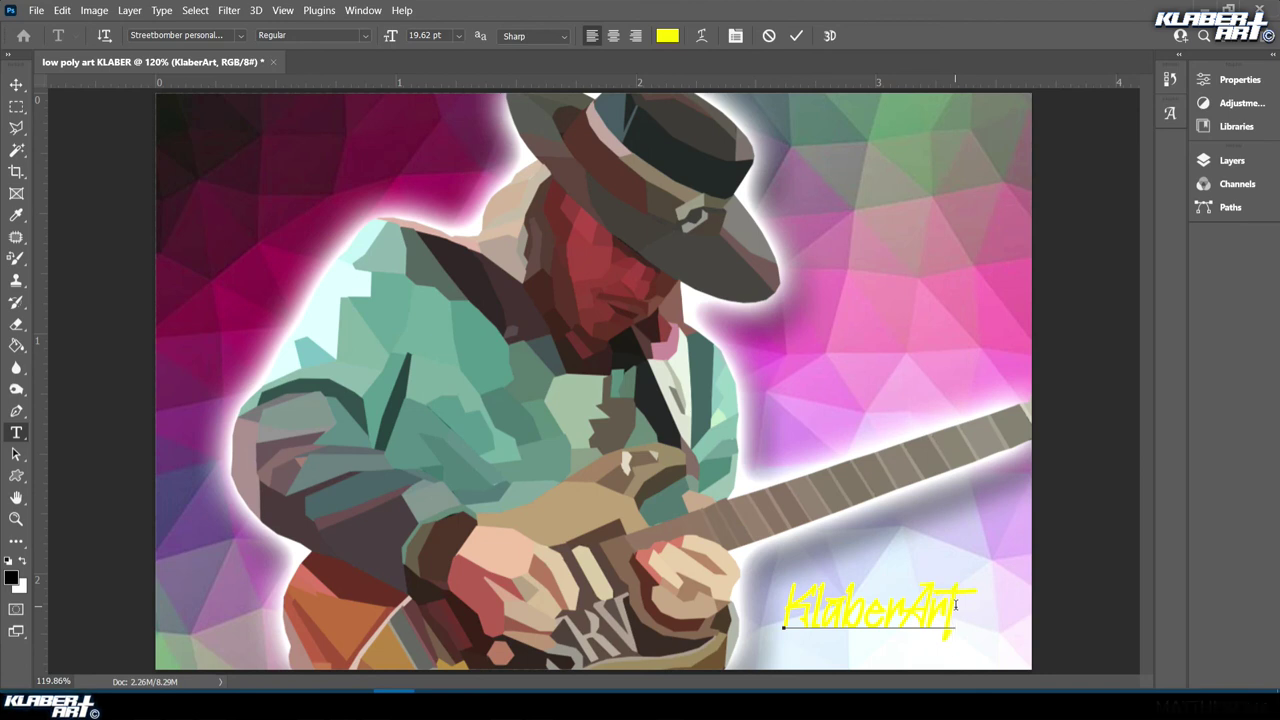
{"action": "key", "text": "ctrl+v"}
{"action": "key", "text": "ctrl+z"}
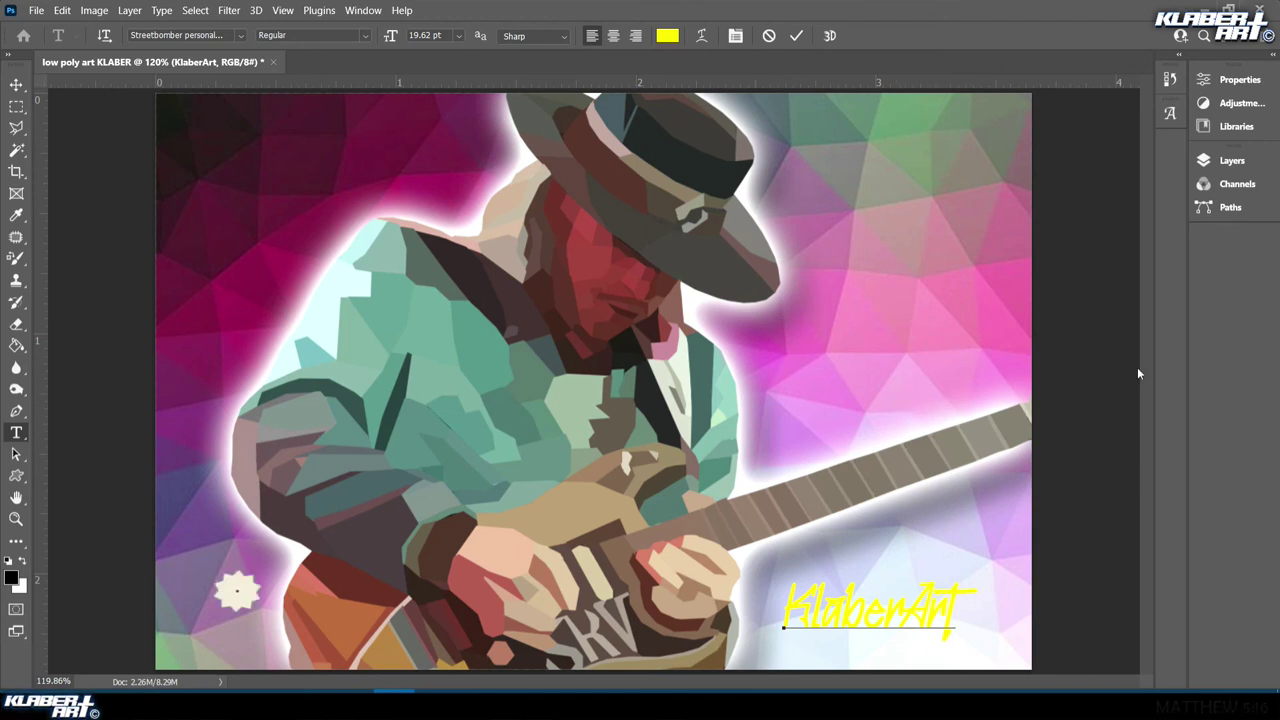
Set up Save a Copy of 'low poly art KLABER' as JPEG in Downloads
{"action": "left_click", "coordinate": [38, 11]}
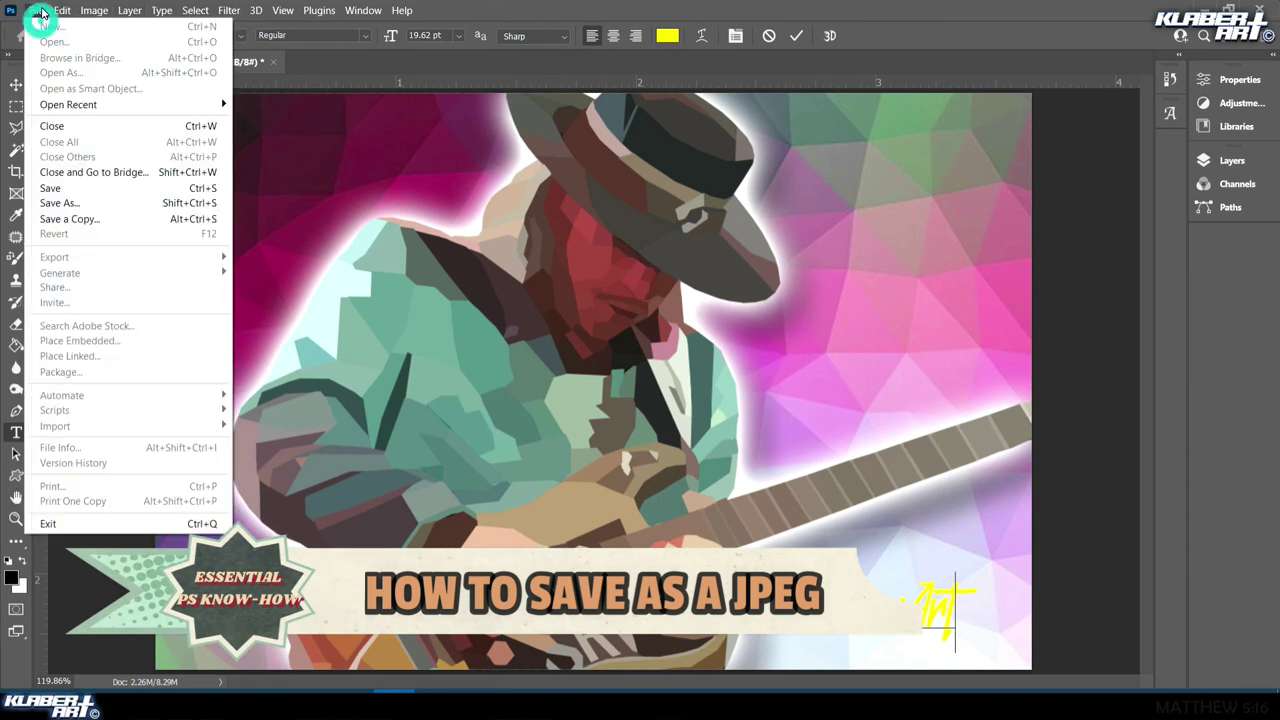
{"action": "left_click", "coordinate": [90, 221]}
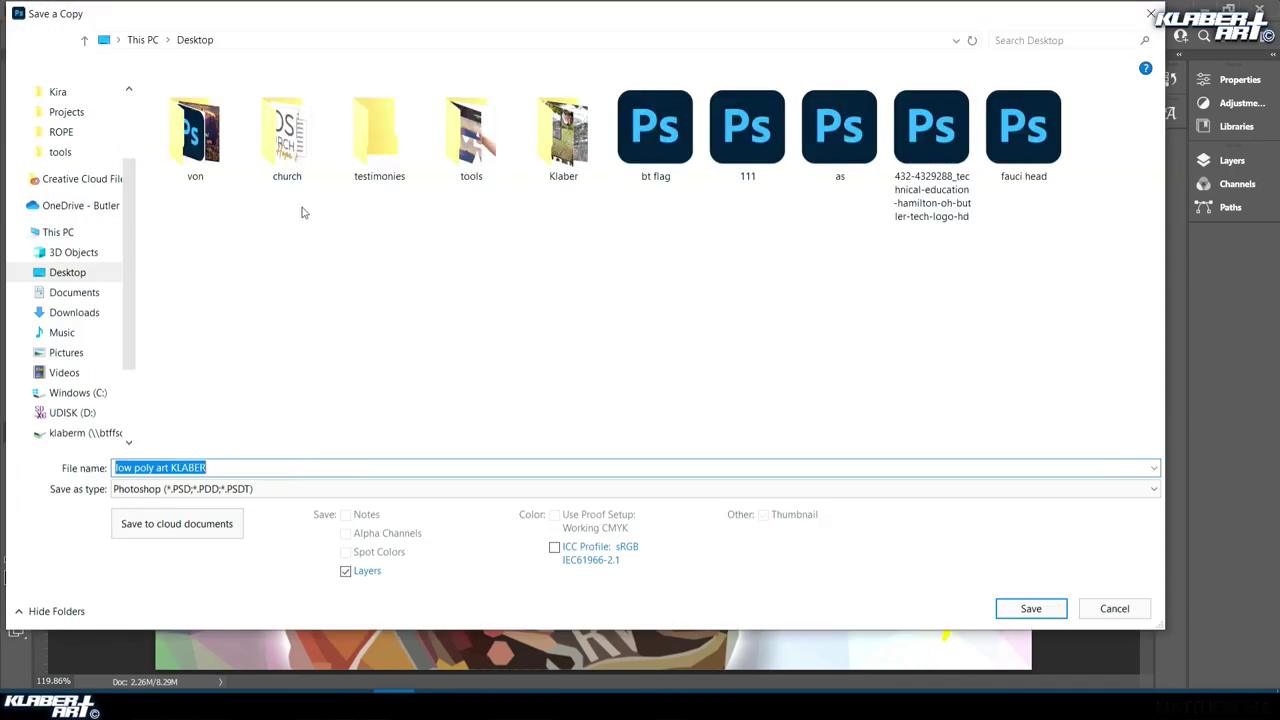
{"action": "left_click", "coordinate": [96, 313]}
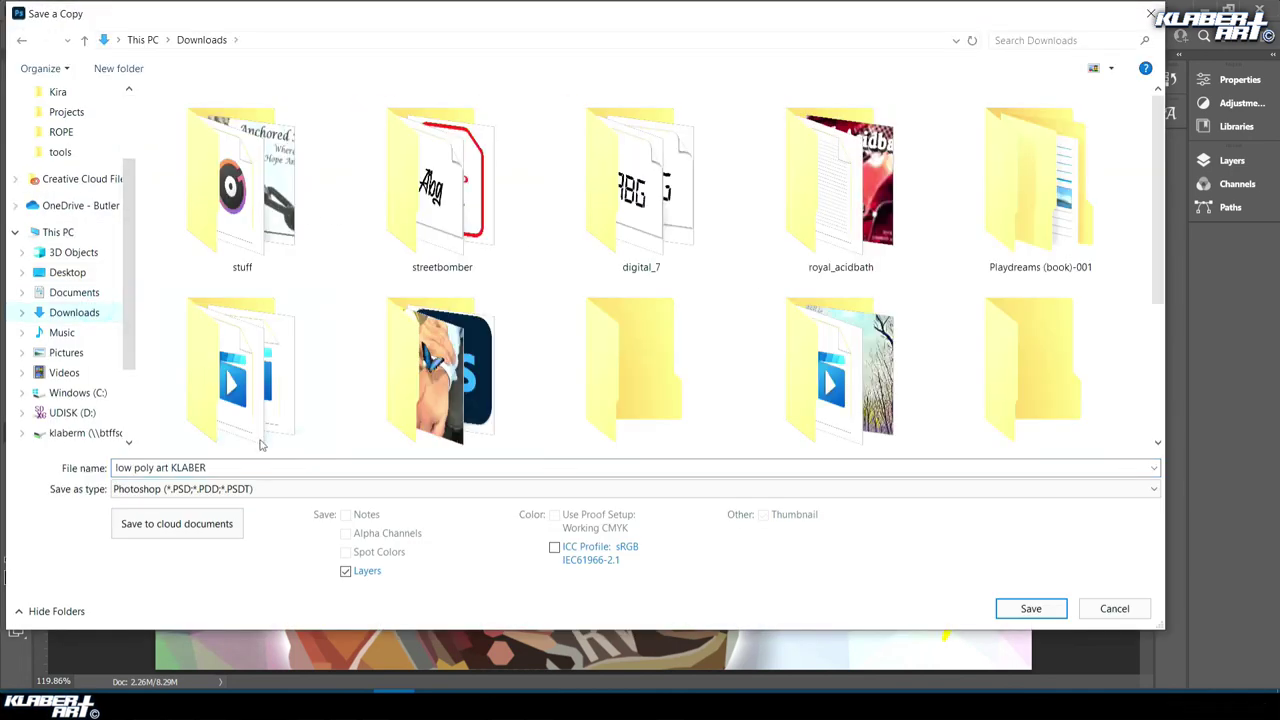
{"action": "left_click", "coordinate": [185, 489]}
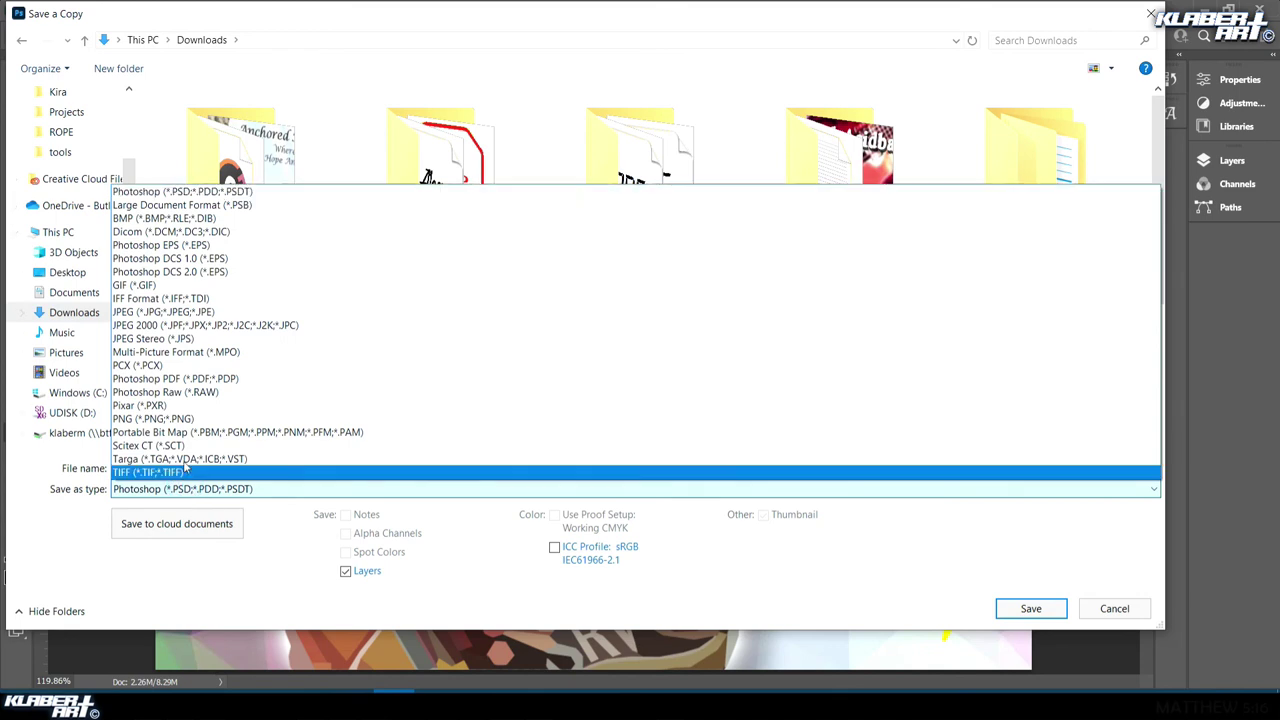
{"action": "left_click", "coordinate": [158, 314]}
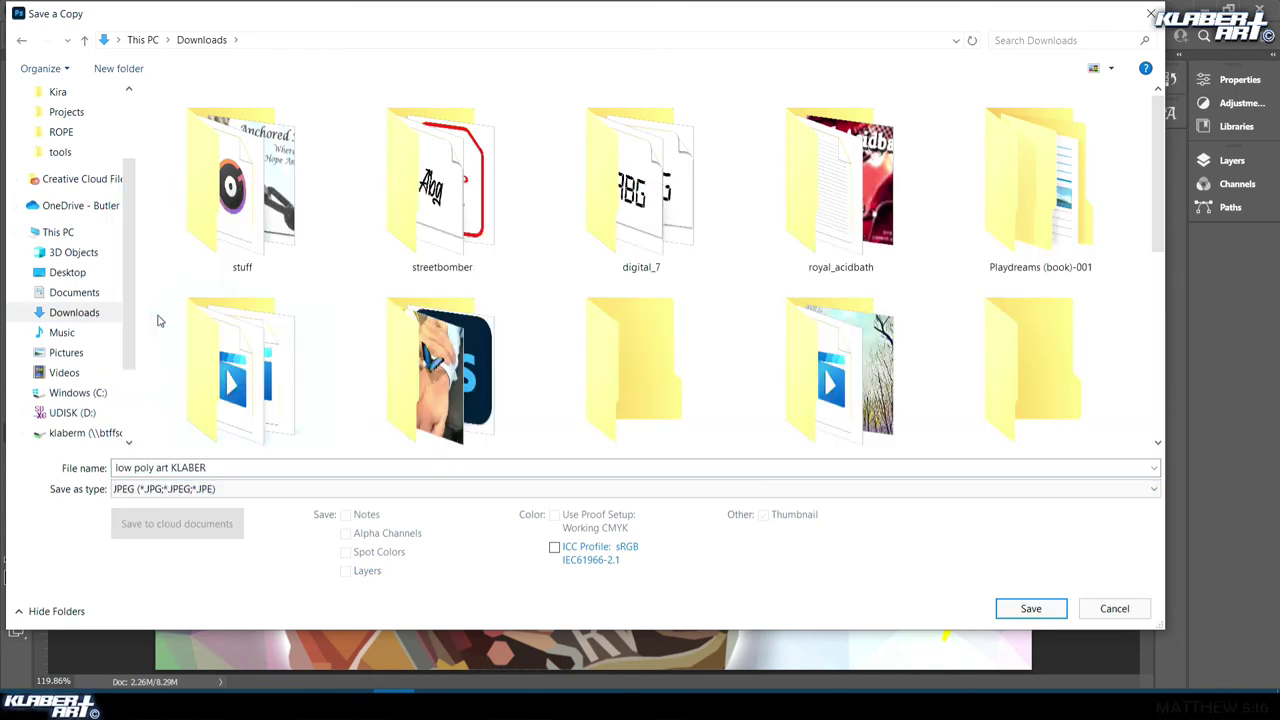
Save the JPEG copy, accepting the default JPEG quality options
{"action": "left_click", "coordinate": [1030, 609]}
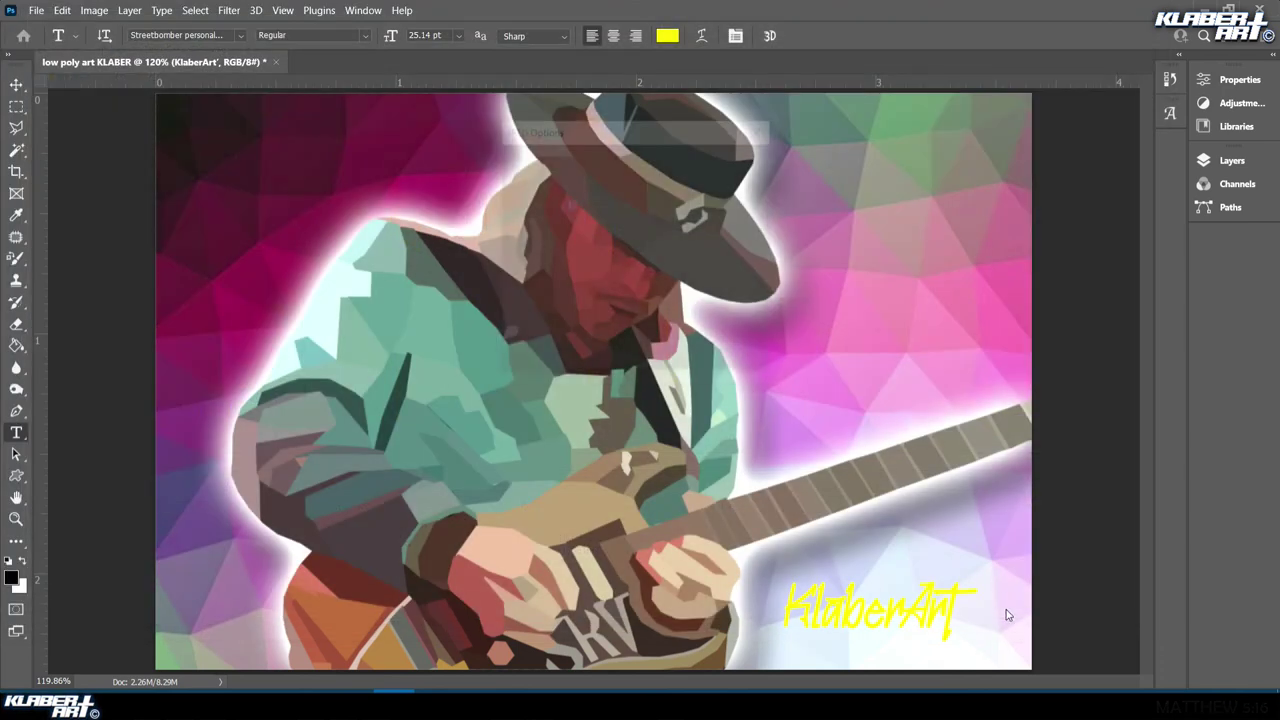
{"action": "left_click", "coordinate": [728, 161]}
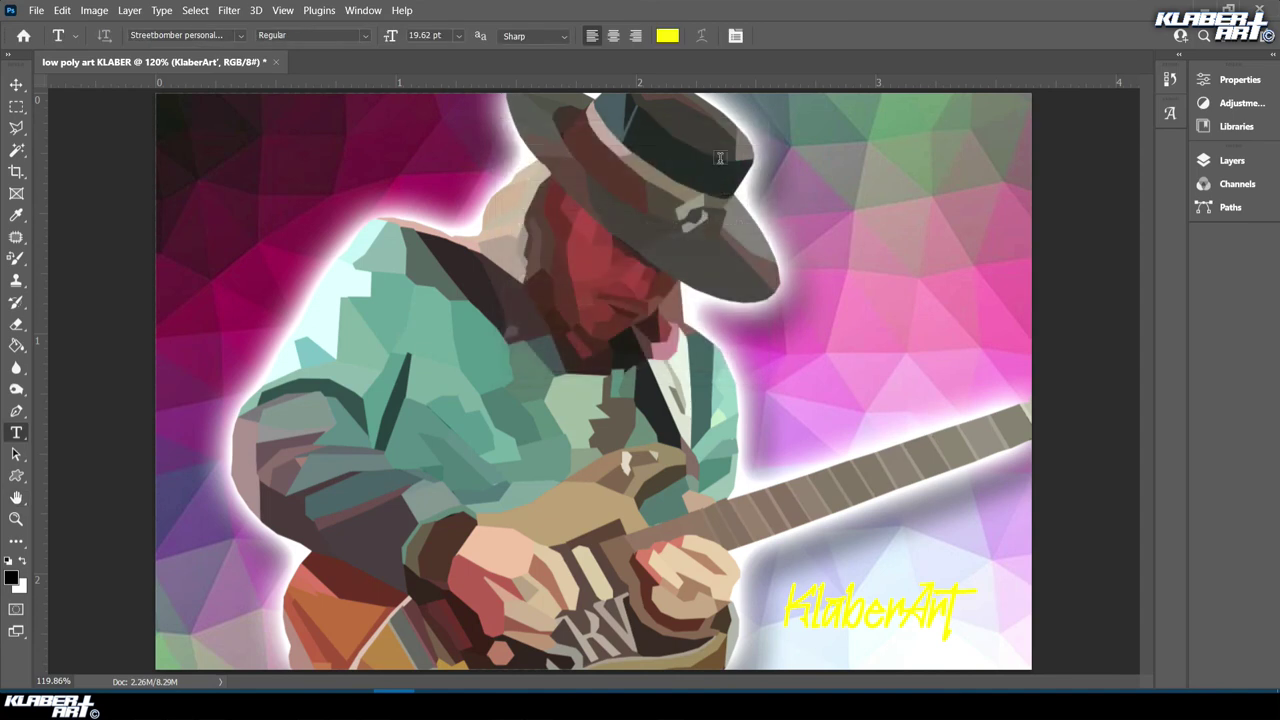
{"action": "mouse_move", "coordinate": [392, 689]}
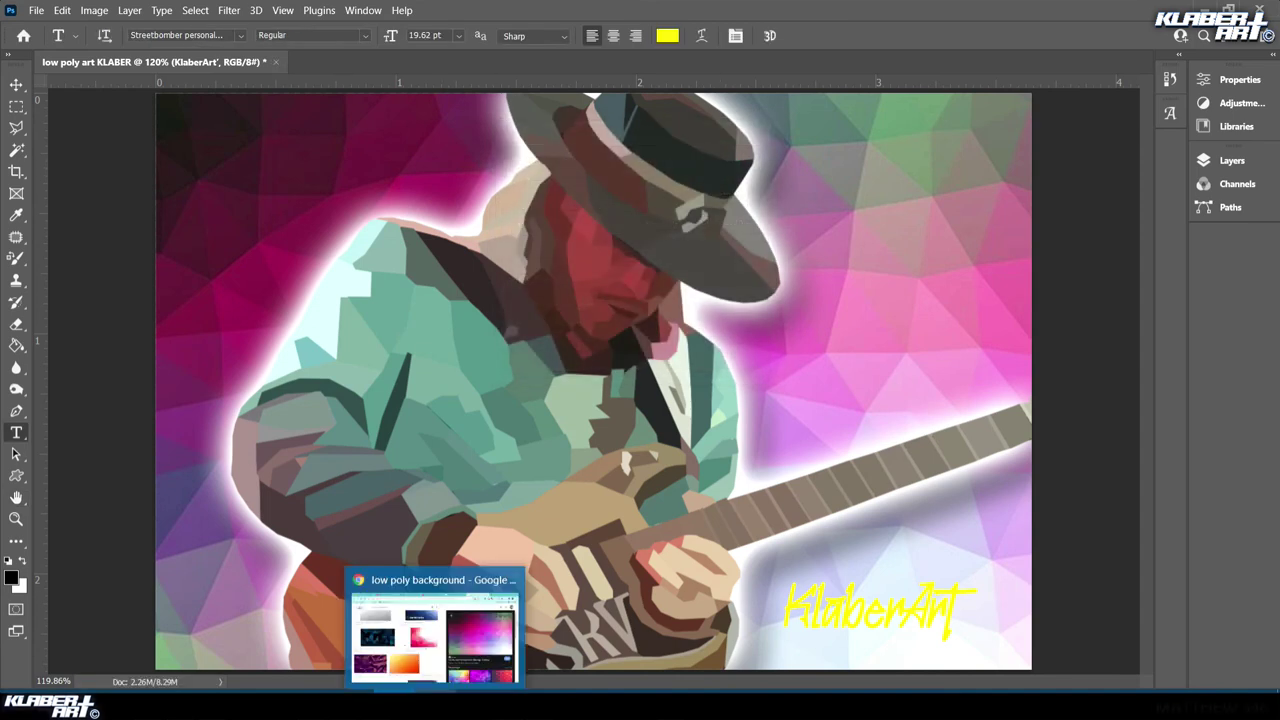